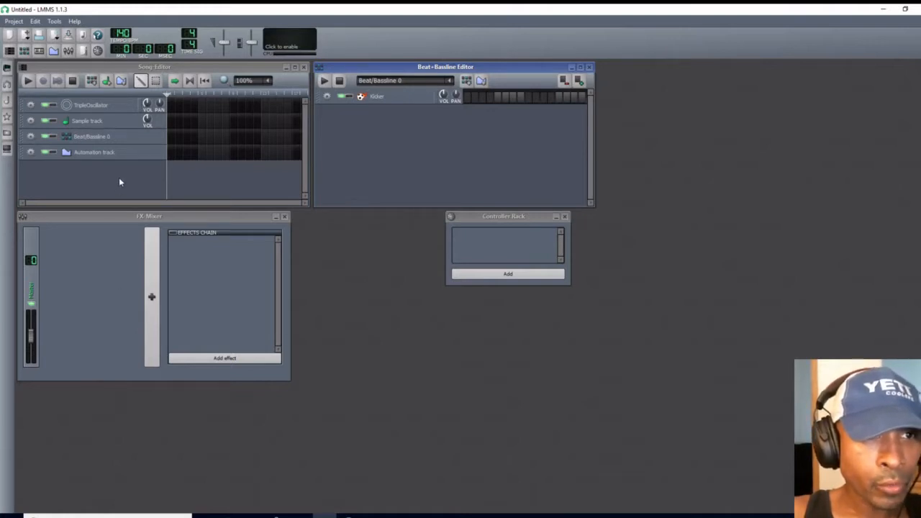
# Close the Controller Rack and remove the Kicker track from the Beat+Bassline Editor.
pyautogui.click(565, 218)
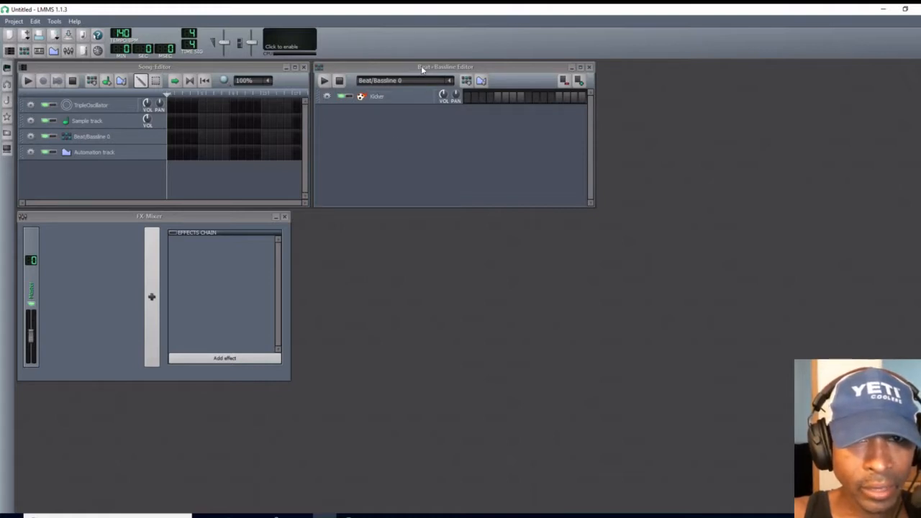
pyautogui.click(328, 98)
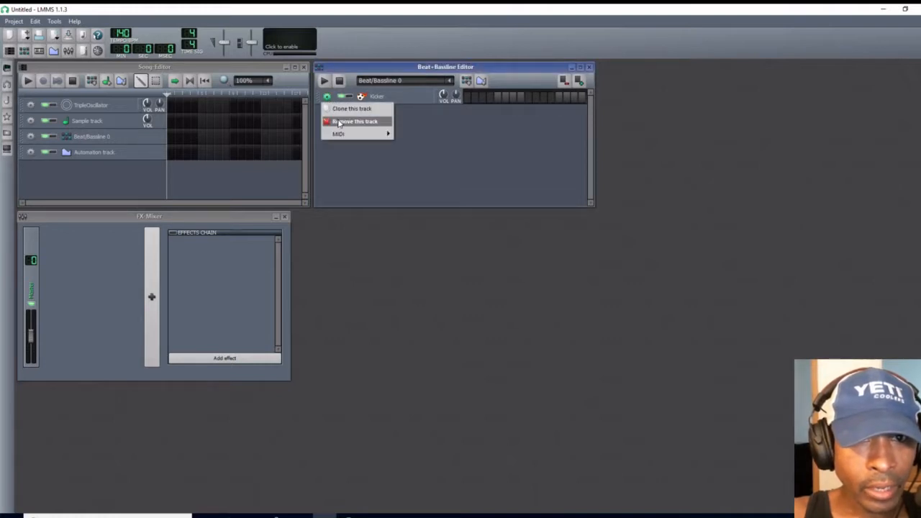
pyautogui.click(340, 122)
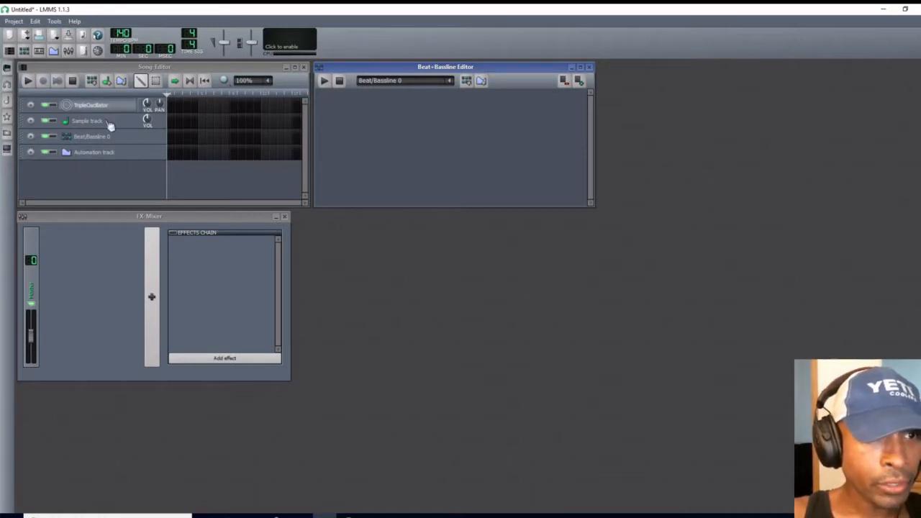
# Remove the Automation track, the Sample track and the TripleOscillator track from the Song-Editor.
pyautogui.click(31, 154)
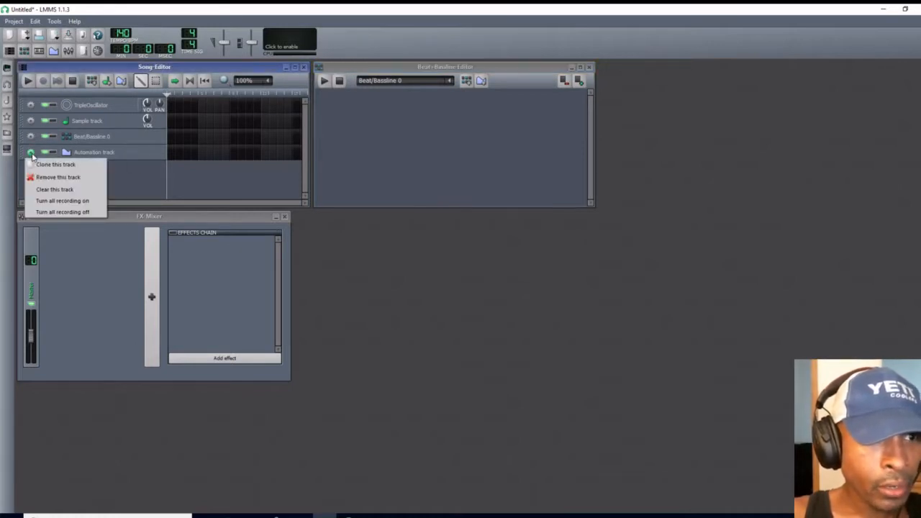
pyautogui.click(52, 178)
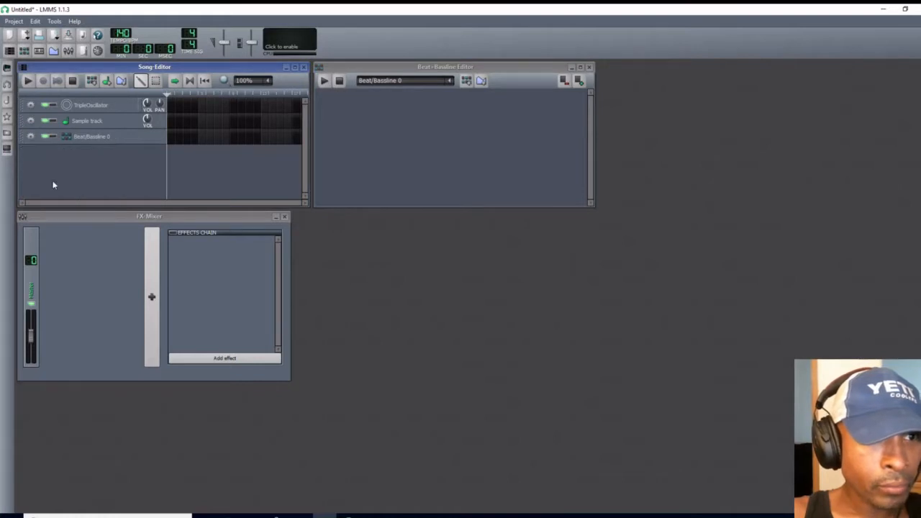
pyautogui.click(30, 120)
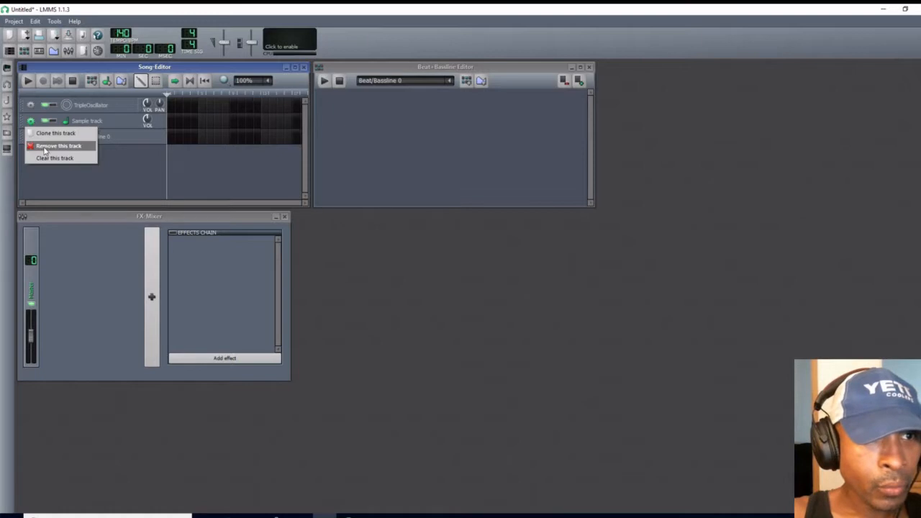
pyautogui.click(42, 146)
pyautogui.click(30, 105)
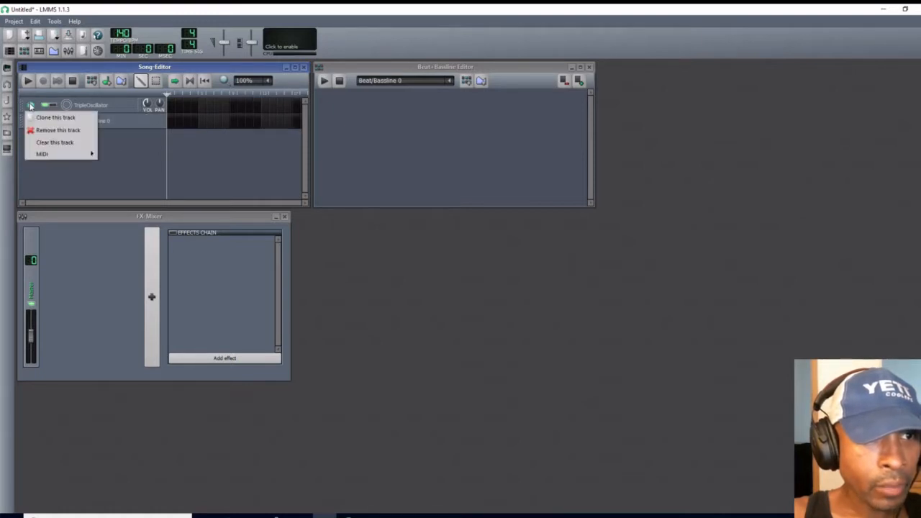
pyautogui.click(50, 131)
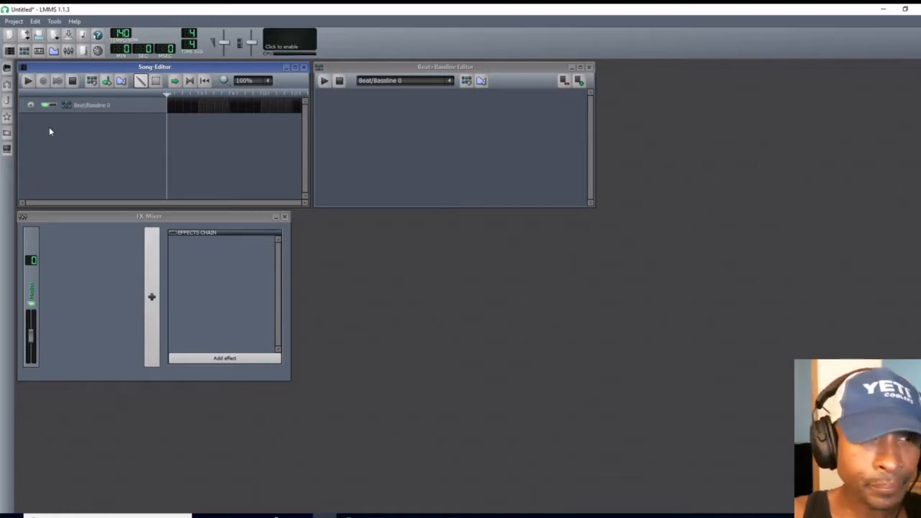
# Show the My samples browser and expand its drums folder.
pyautogui.click(8, 102)
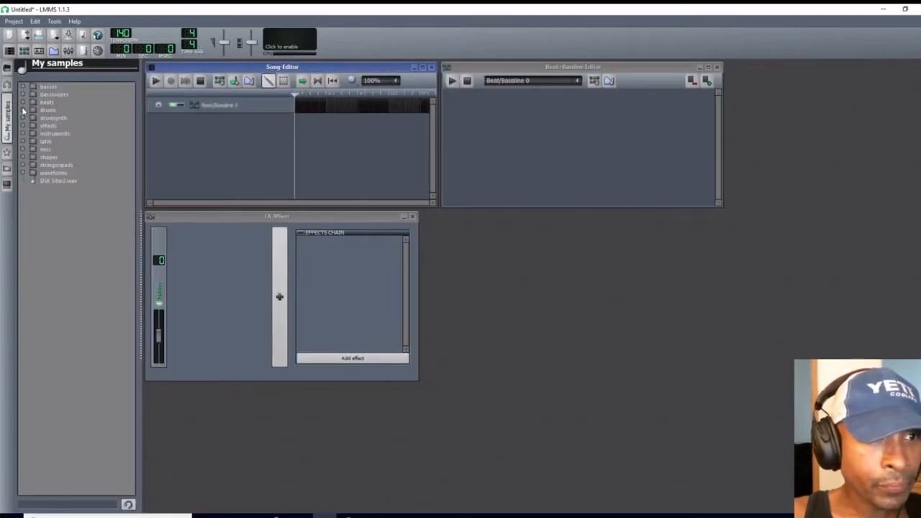
pyautogui.click(22, 109)
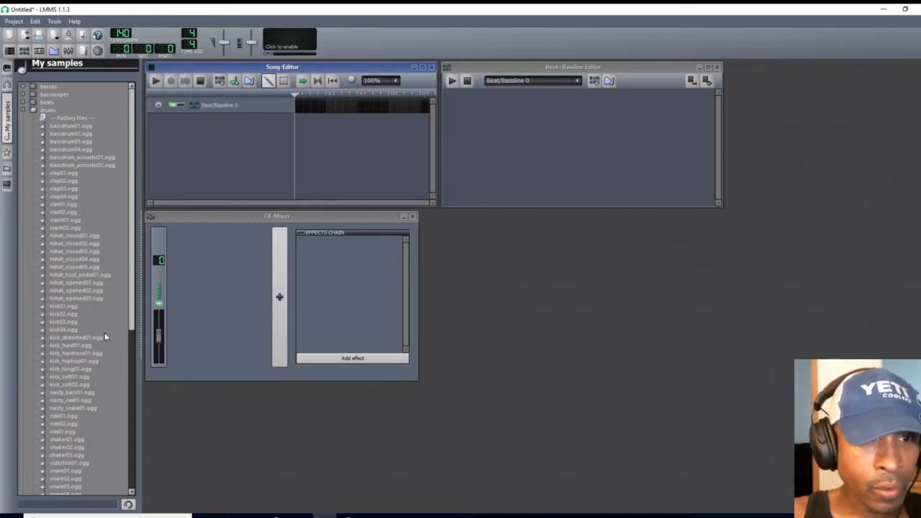
# Set the Master channel's fader in the FX-Mixer to 50.
pyautogui.doubleClick(164, 344)
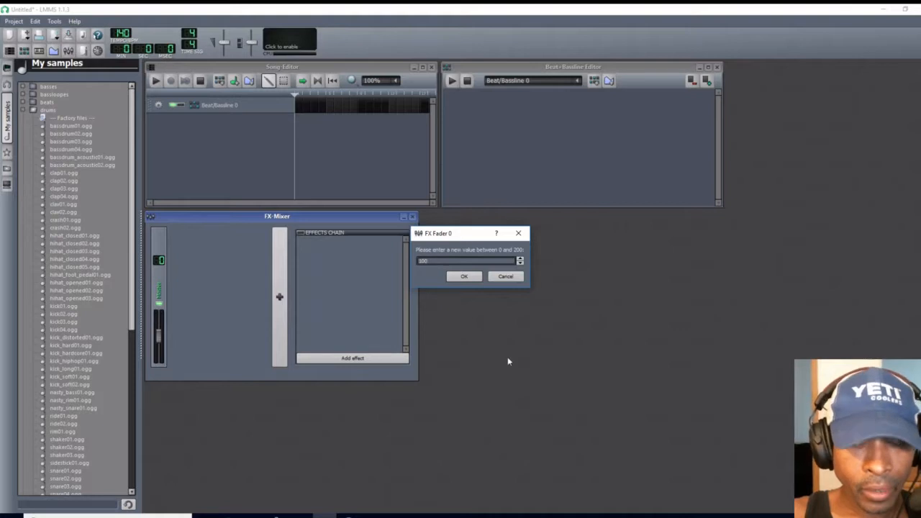
pyautogui.press('BackSpace')
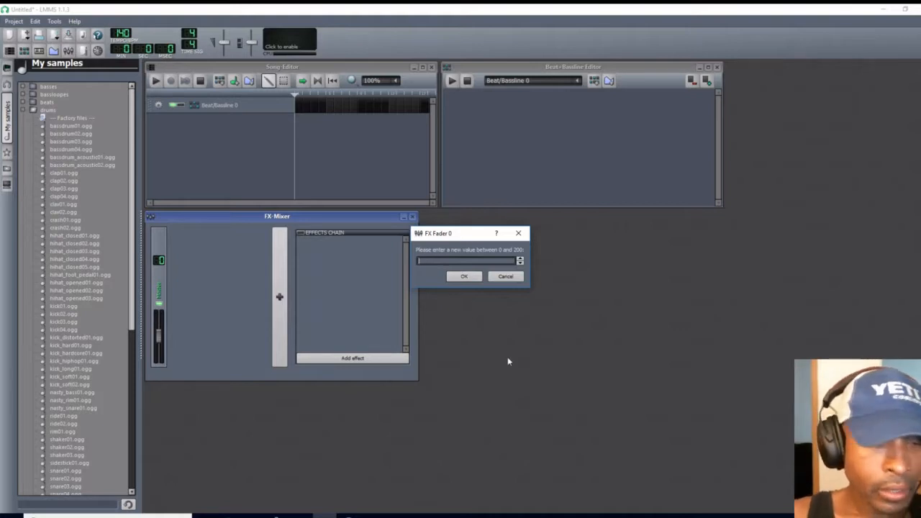
pyautogui.write('50')
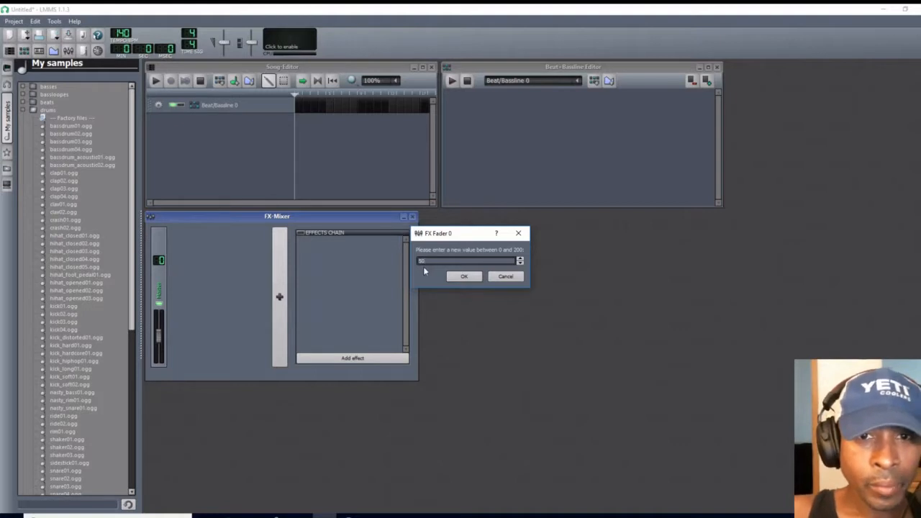
pyautogui.click(465, 277)
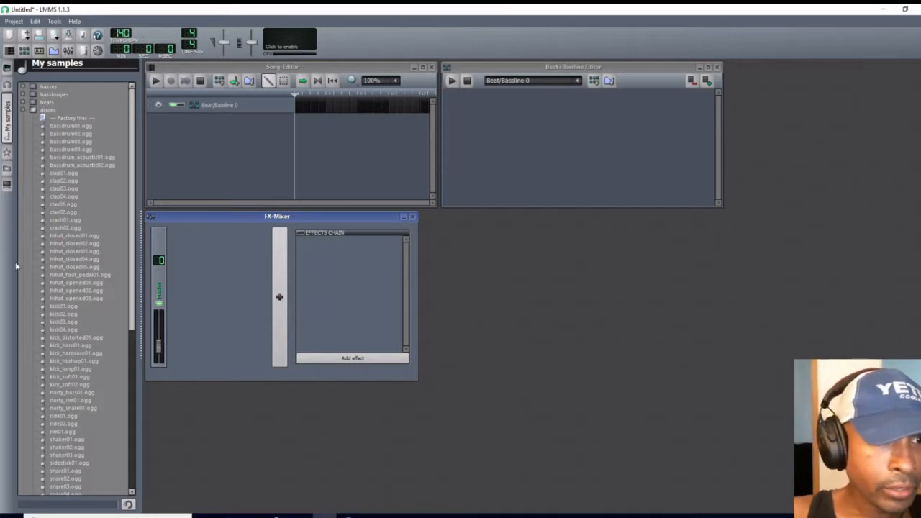
# Preview kick01.ogg and add it as a track to both the Beat+Bassline Editor and the Song-Editor.
pyautogui.click(69, 308)
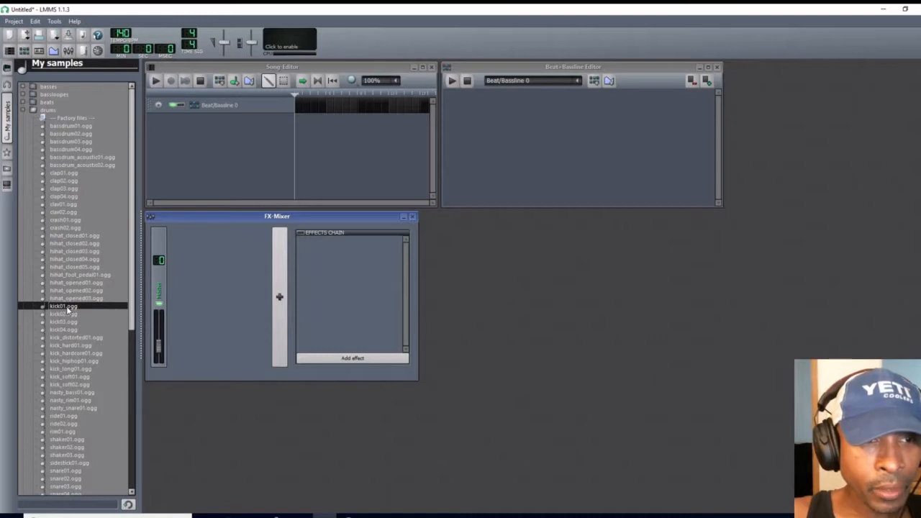
pyautogui.doubleClick(67, 309)
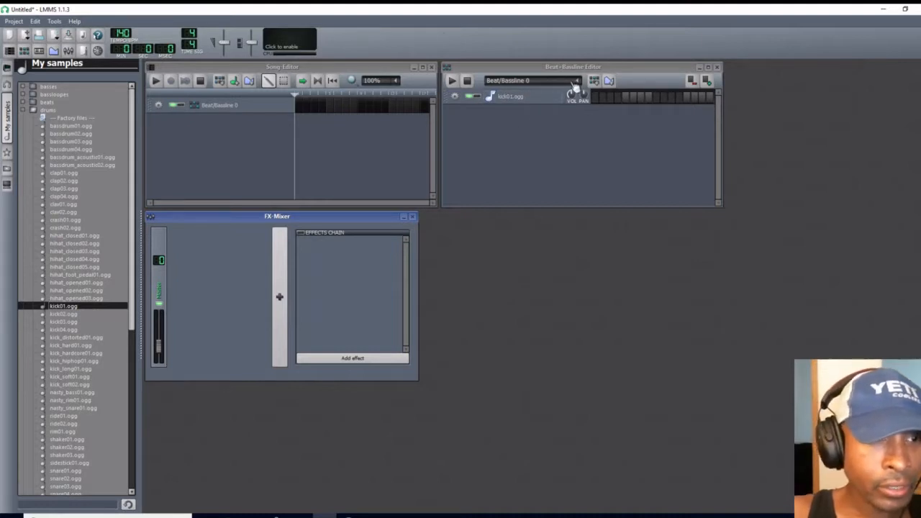
pyautogui.click(63, 308)
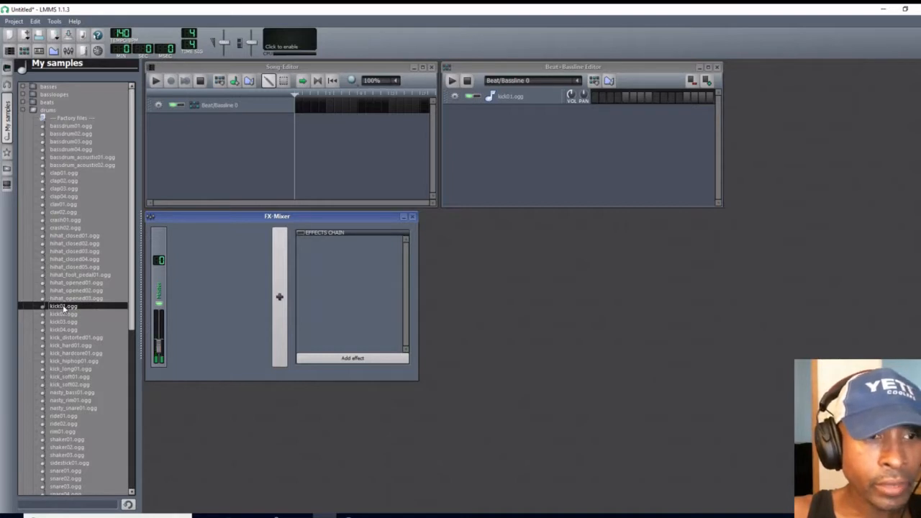
pyautogui.moveTo(199, 124); pyautogui.dragTo(201, 121)
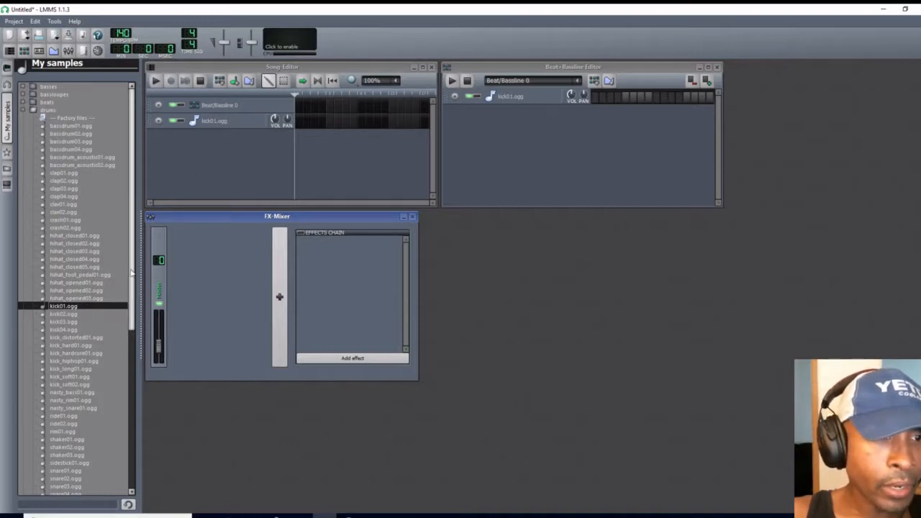
# Preview snare01.ogg from the drums samples and add it as a track to the Beat+Bassline Editor.
pyautogui.moveTo(132, 284); pyautogui.dragTo(144, 367)
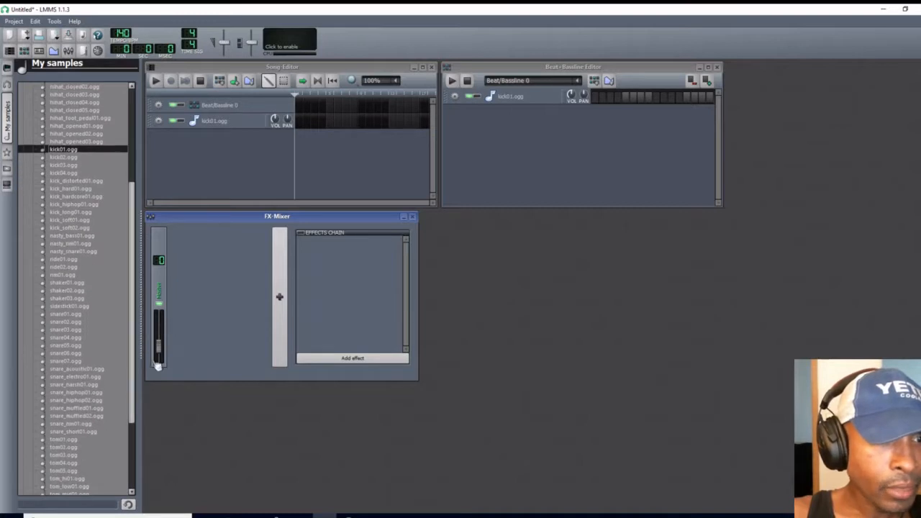
pyautogui.click(61, 314)
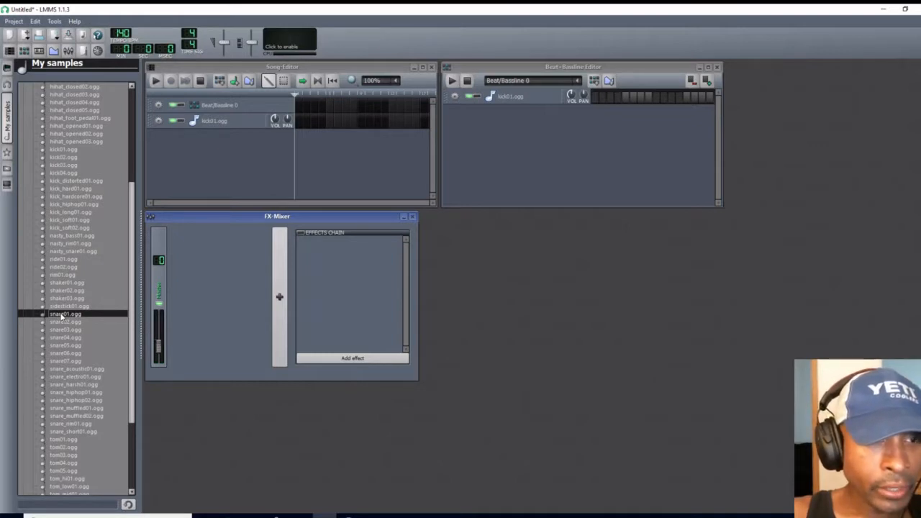
pyautogui.doubleClick(62, 317)
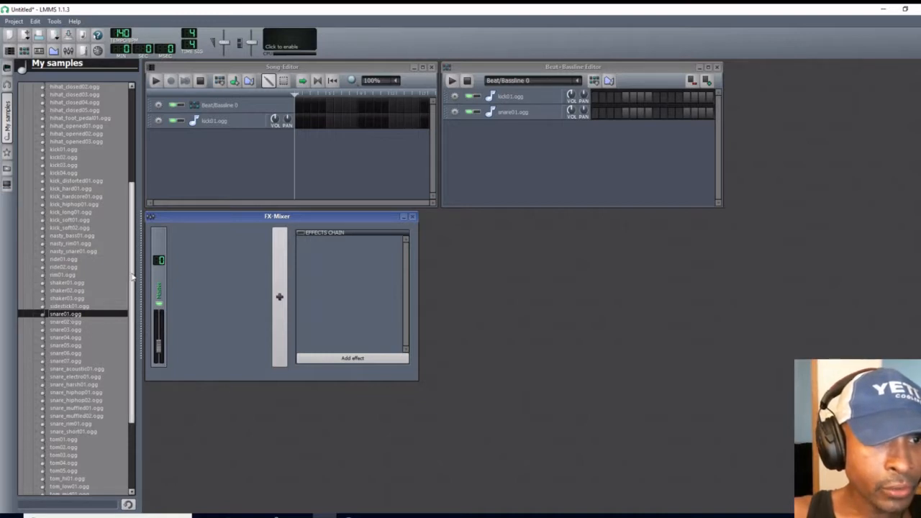
# Preview hihat_opened01.ogg from the drums samples and add it as a track to the Beat+Bassline Editor.
pyautogui.moveTo(133, 277); pyautogui.dragTo(129, 207)
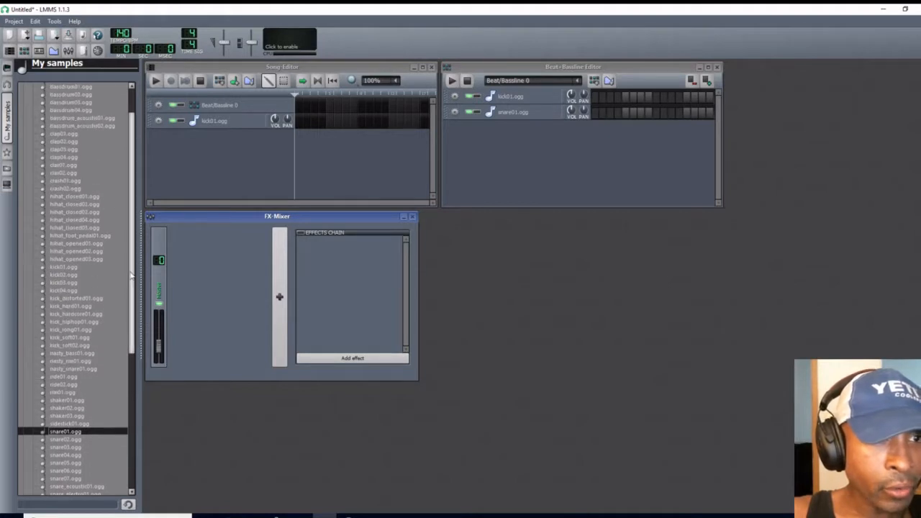
pyautogui.scroll(2, 130, 263)
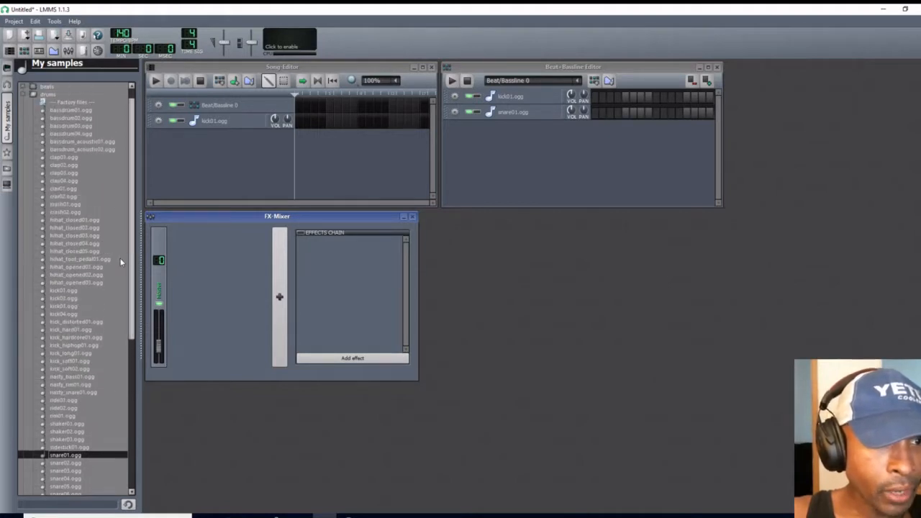
pyautogui.click(82, 267)
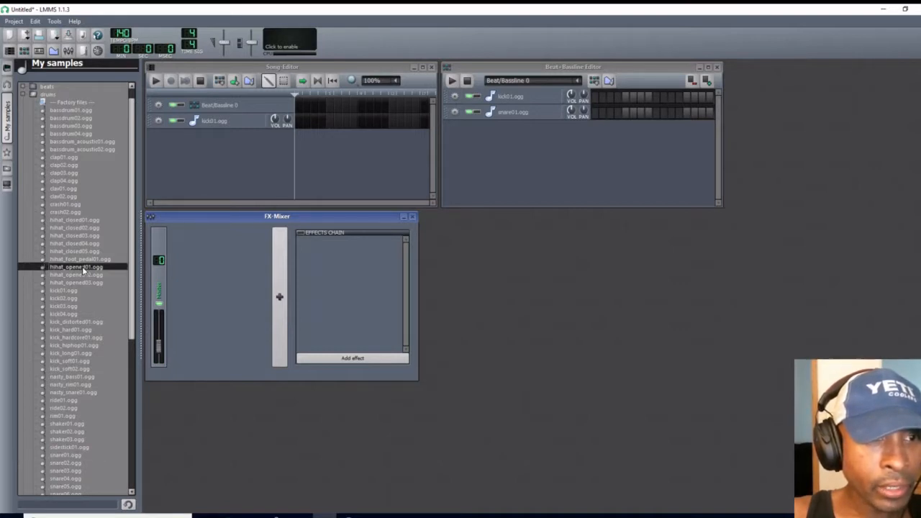
pyautogui.doubleClick(82, 266)
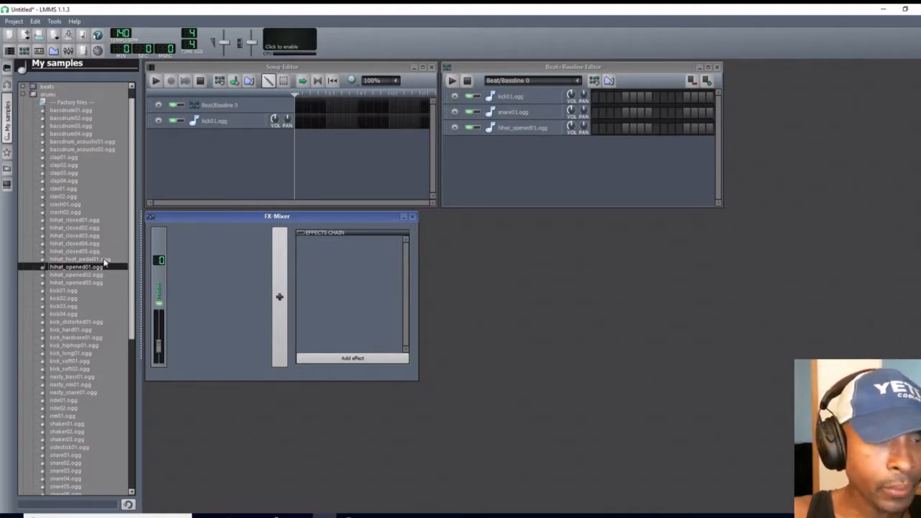
# Add snare01.ogg and hihat_opened01.ogg as tracks to the Song-Editor below the kick track.
pyautogui.scroll(-1, 108, 303)
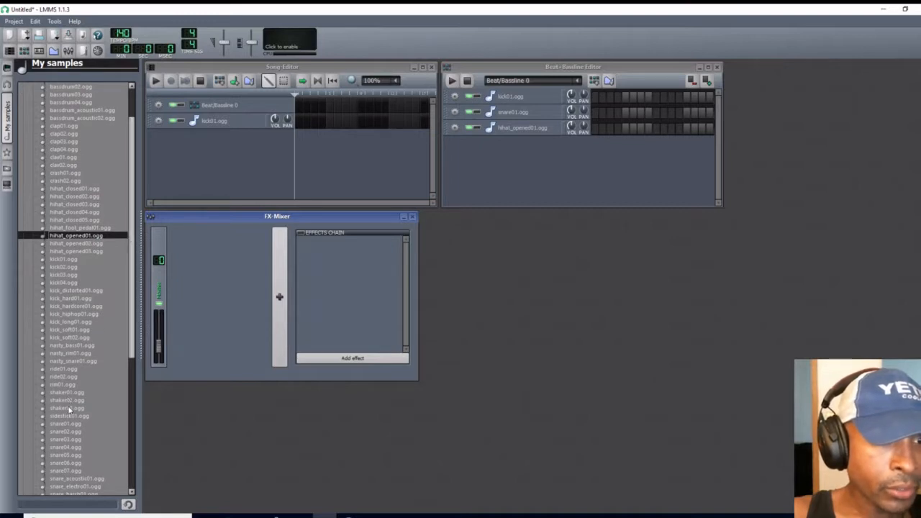
pyautogui.moveTo(66, 424); pyautogui.dragTo(213, 131)
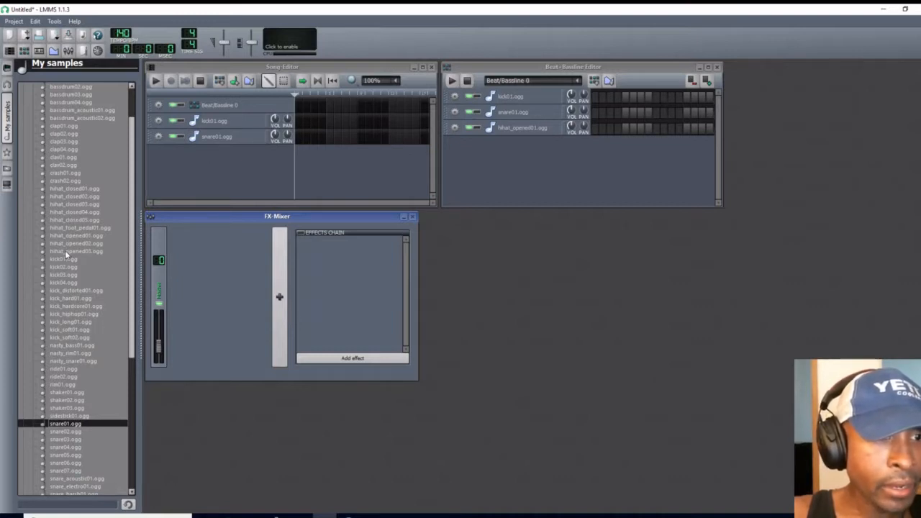
pyautogui.moveTo(68, 235); pyautogui.dragTo(229, 151)
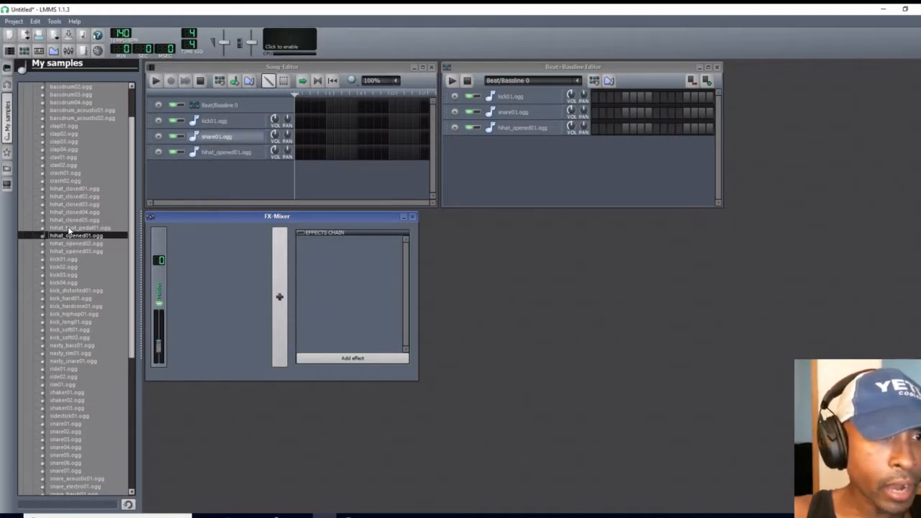
# Add hihat_closed01.ogg as a track to both the Beat+Bassline Editor and the Song-Editor, and hide the sample browser.
pyautogui.click(66, 188)
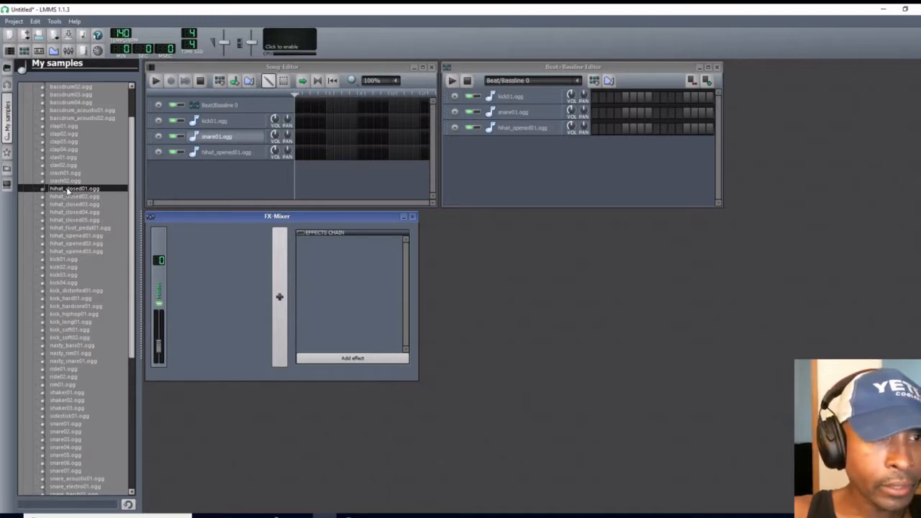
pyautogui.moveTo(67, 189); pyautogui.dragTo(518, 144)
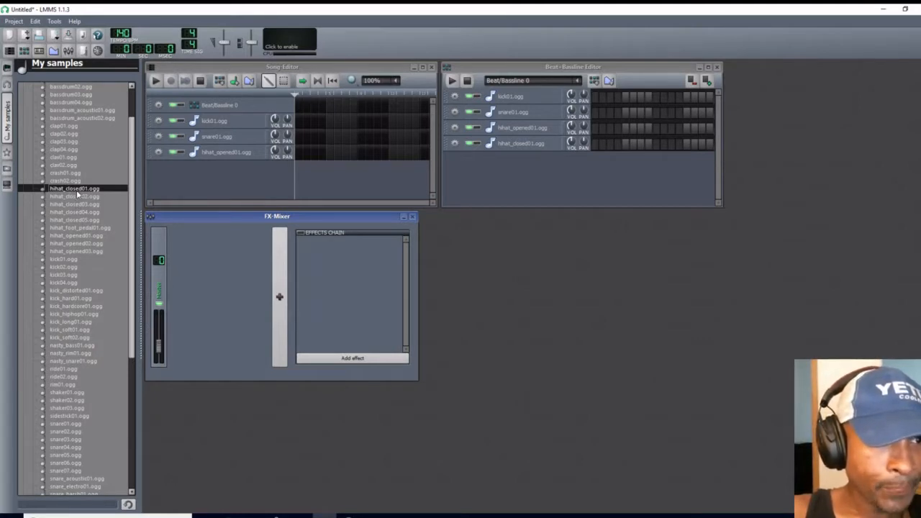
pyautogui.moveTo(76, 190); pyautogui.dragTo(209, 161)
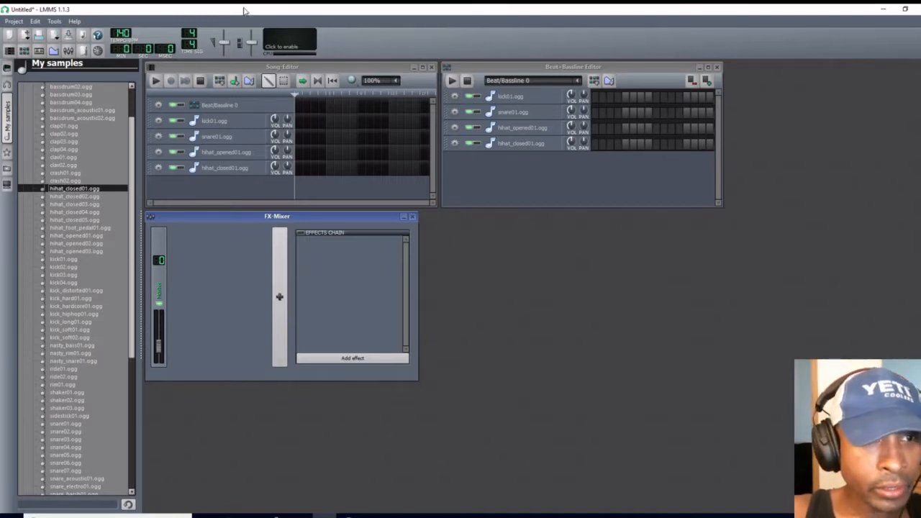
pyautogui.click(8, 115)
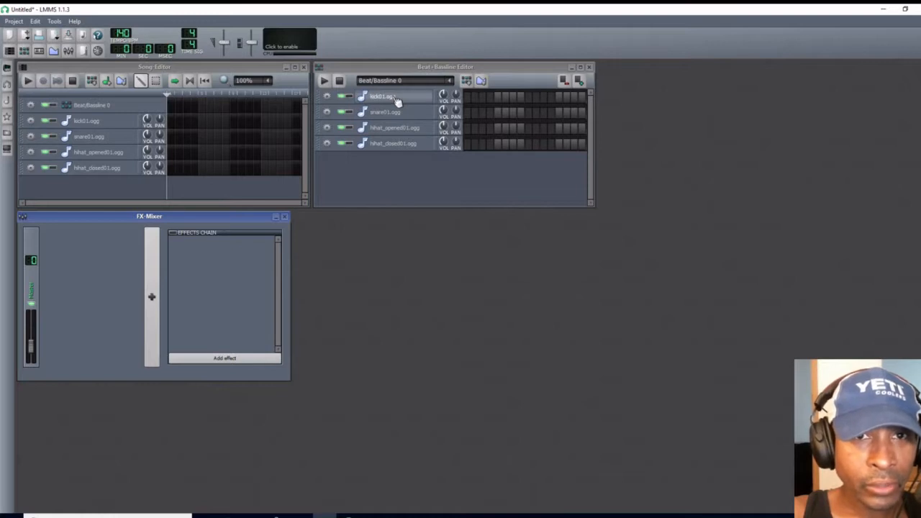
# Add eight FX channels to the FX-Mixer and widen its window enough to show all of them.
pyautogui.click(152, 299)
pyautogui.click(152, 299)
pyautogui.click(152, 299)
pyautogui.click(152, 298)
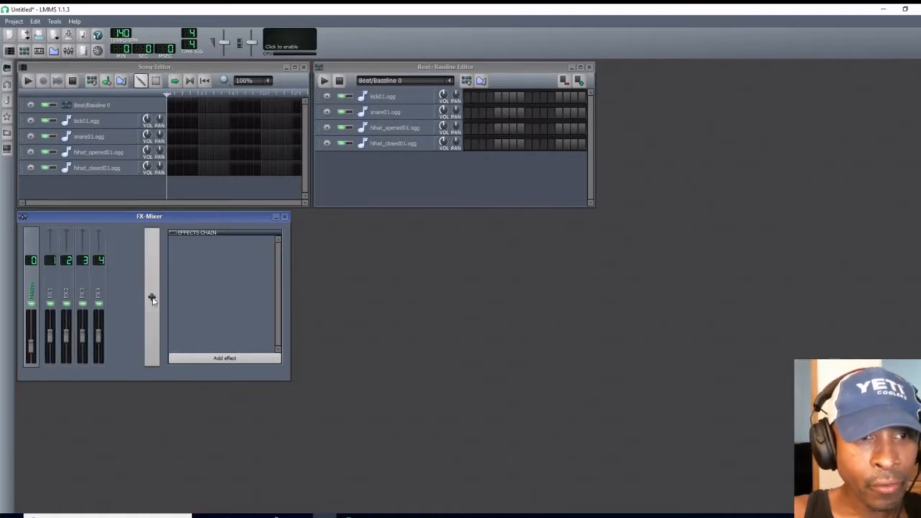
pyautogui.click(152, 299)
pyautogui.click(152, 298)
pyautogui.click(151, 299)
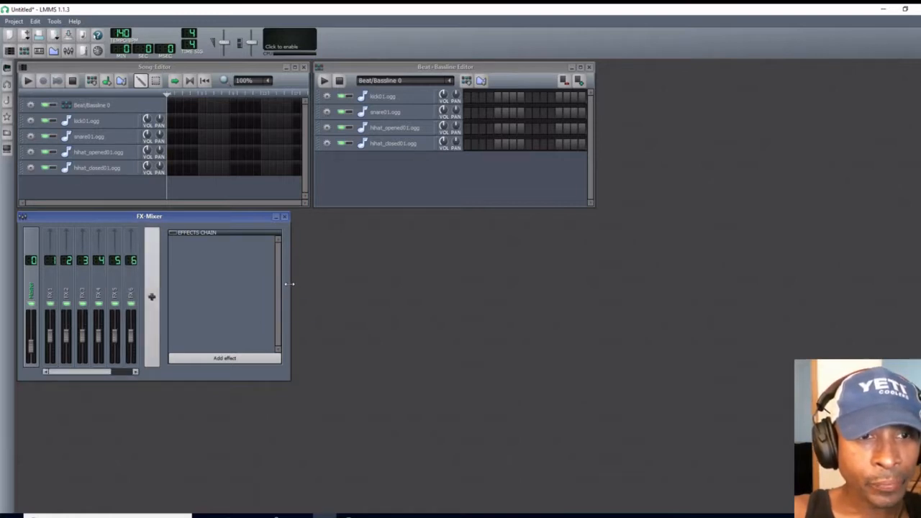
pyautogui.moveTo(290, 284); pyautogui.dragTo(324, 293)
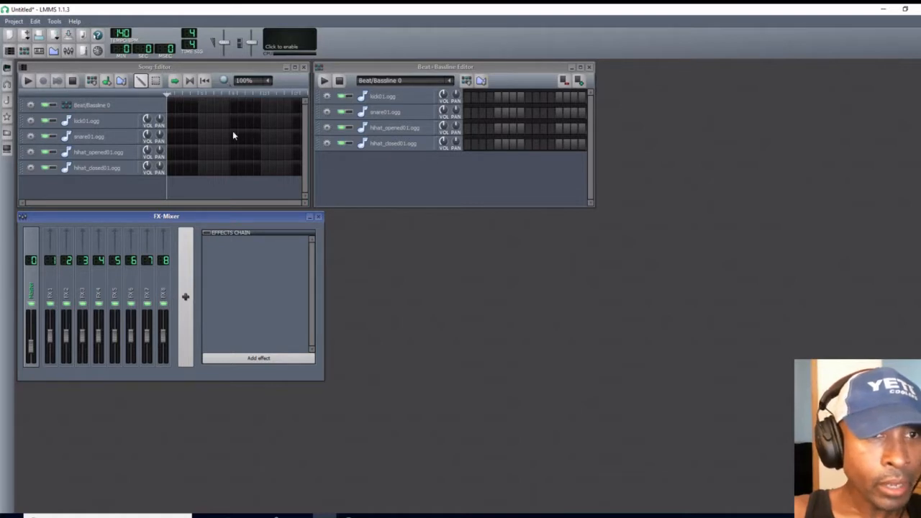
# Rename the Song-Editor's kick01.ogg track to "kick 1" and assign it to FX channel 1.
pyautogui.click(123, 123)
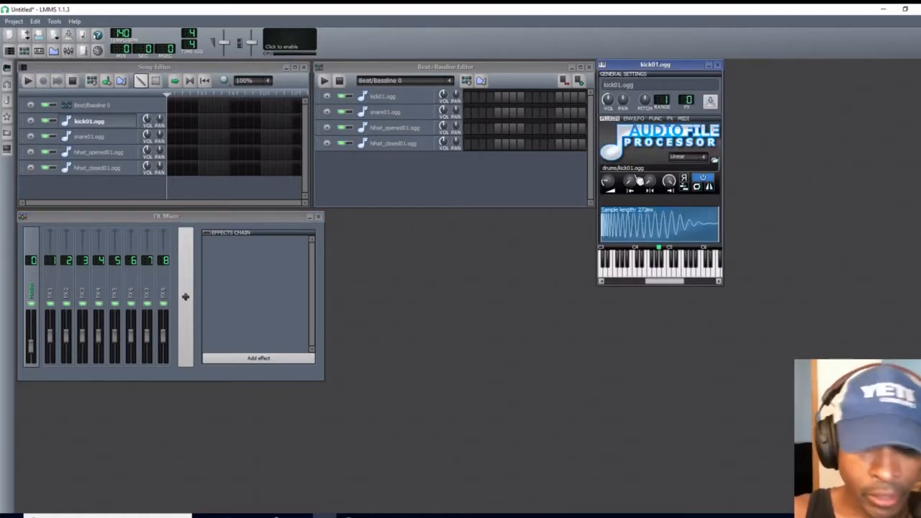
pyautogui.press('BackSpace')
pyautogui.press('BackSpace')
pyautogui.press('BackSpace')
pyautogui.press('BackSpace')
pyautogui.press('BackSpace')
pyautogui.press('BackSpace')
pyautogui.press('BackSpace')
pyautogui.press('BackSpace')
pyautogui.press('BackSpace')
pyautogui.press('BackSpace')
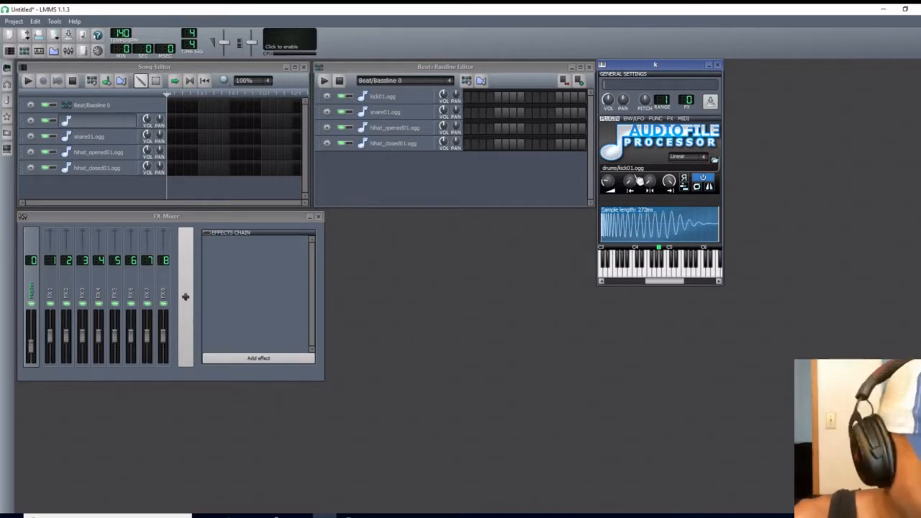
pyautogui.write('kick')
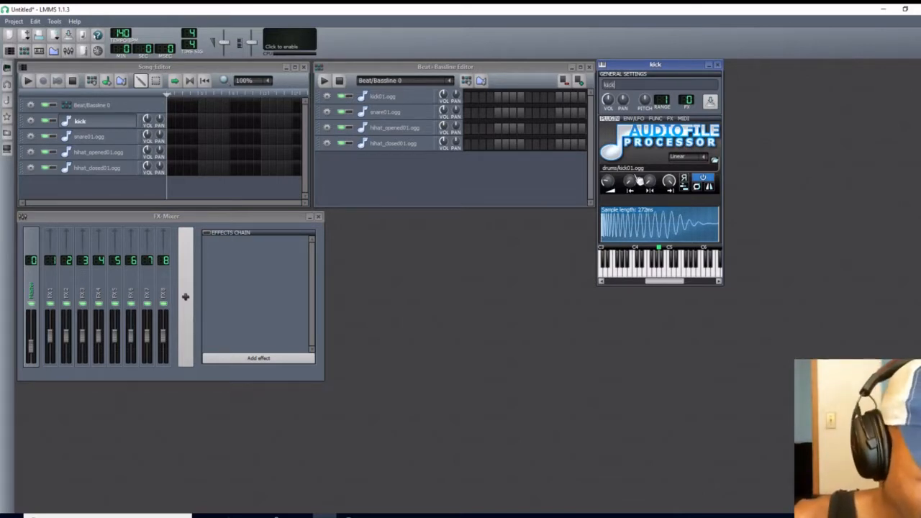
pyautogui.write(' 1')
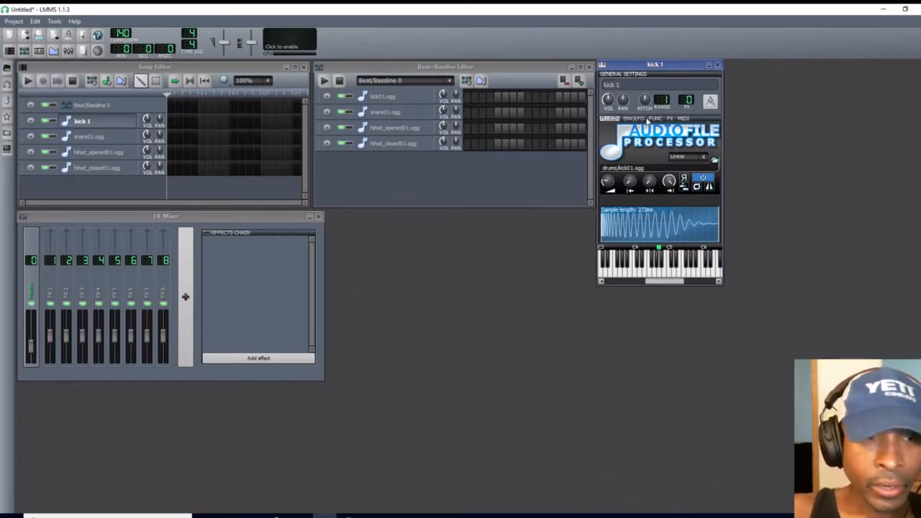
pyautogui.click(687, 102)
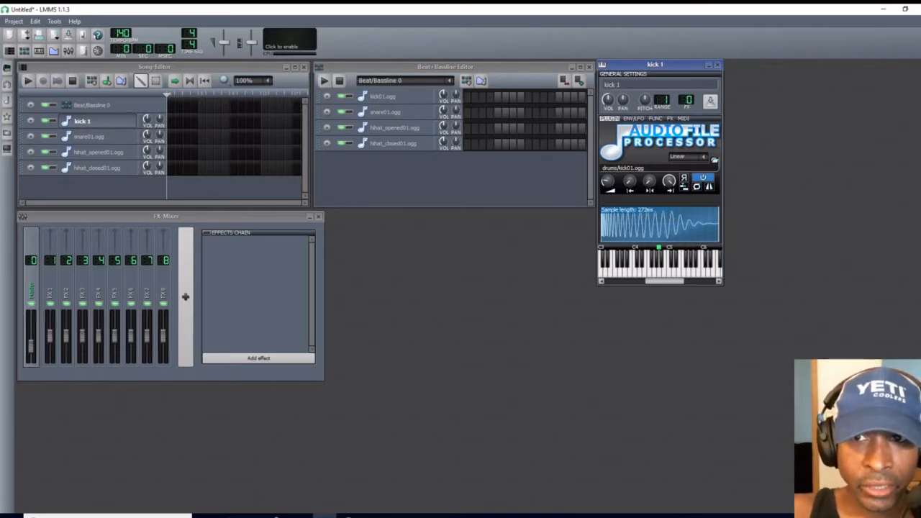
pyautogui.moveTo(687, 102); pyautogui.dragTo(687, 95)
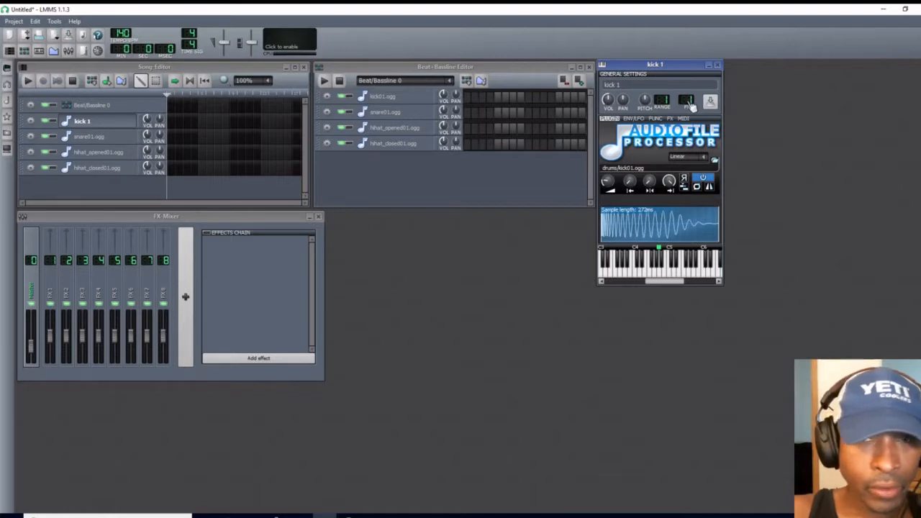
# Rename FX-Mixer channel 1 to "Kick1" and close the kick 1 instrument window.
pyautogui.doubleClick(49, 298)
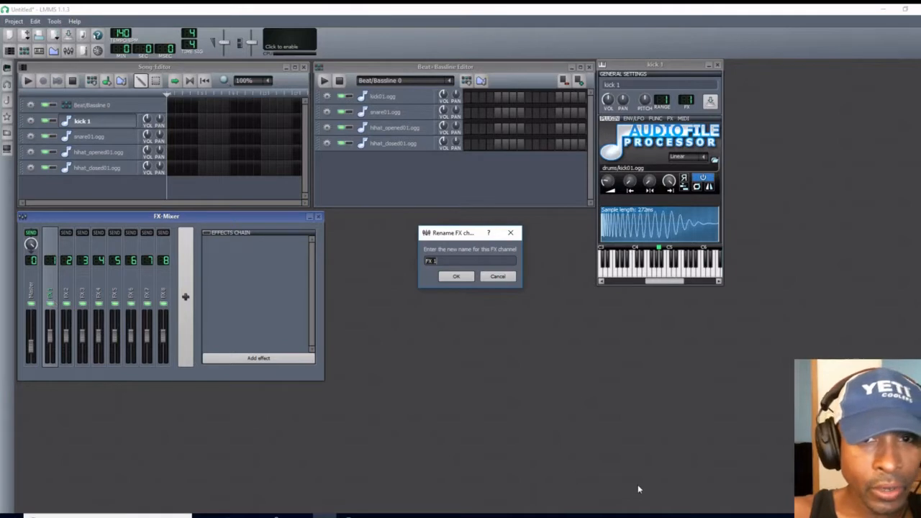
pyautogui.press('BackSpace')
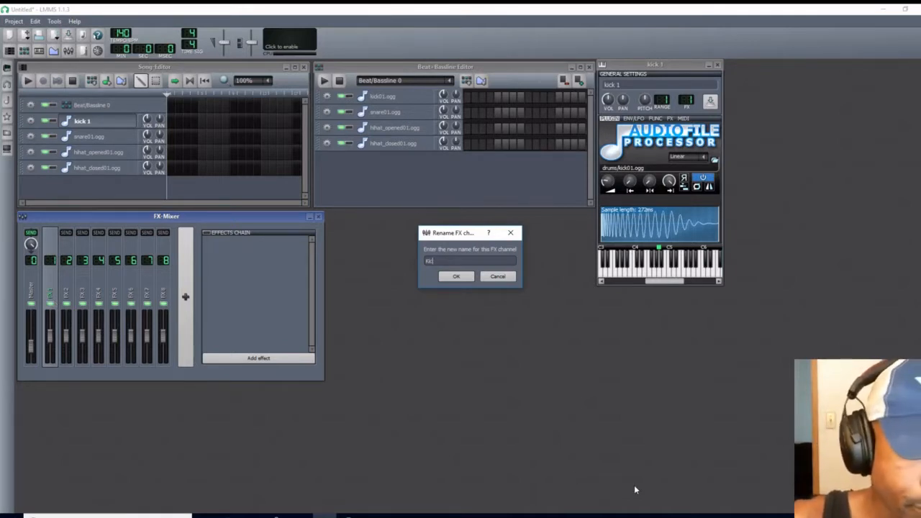
pyautogui.write('Kick1')
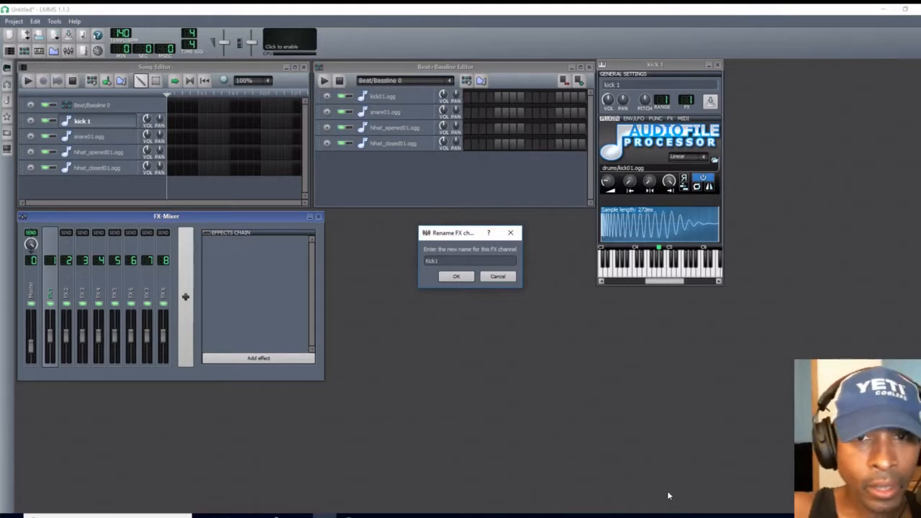
pyautogui.click(455, 276)
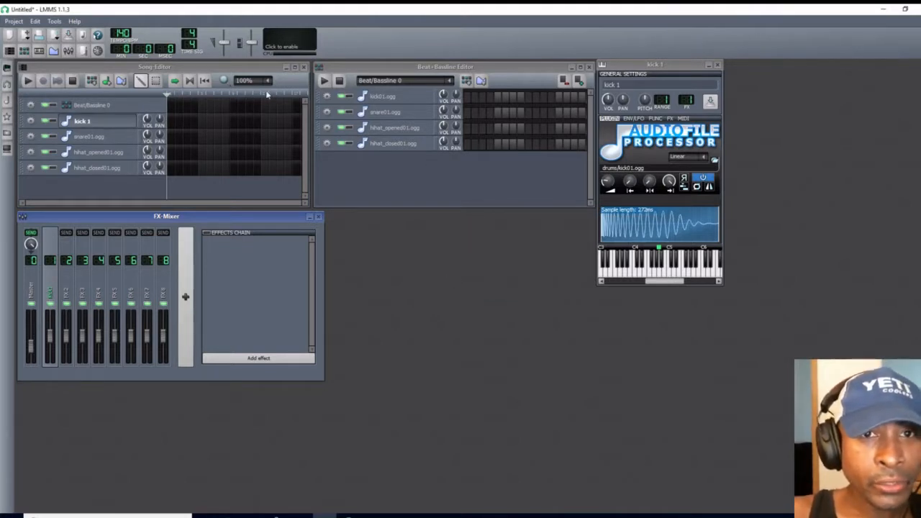
pyautogui.click(717, 66)
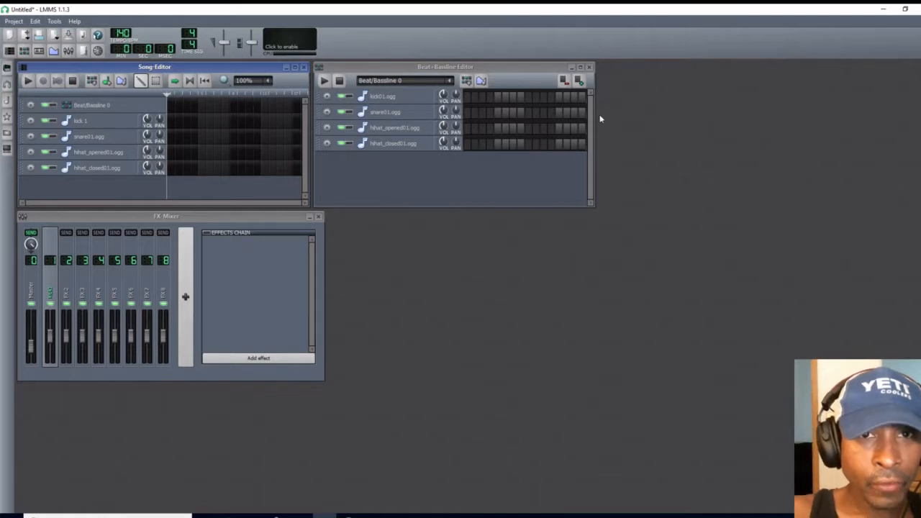
# Rename the Beat+Bassline Editor's kick01.ogg track to "kick 2" and assign it to FX channel 5.
pyautogui.click(409, 101)
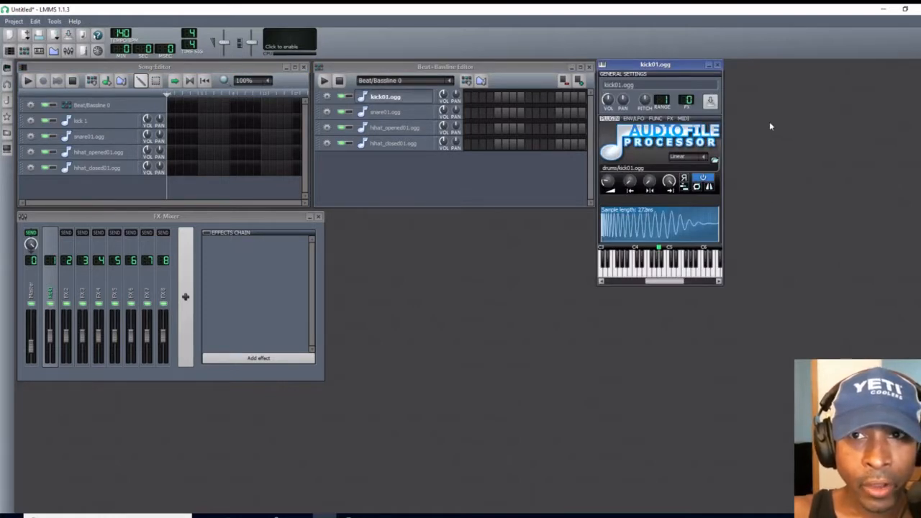
pyautogui.click(636, 85)
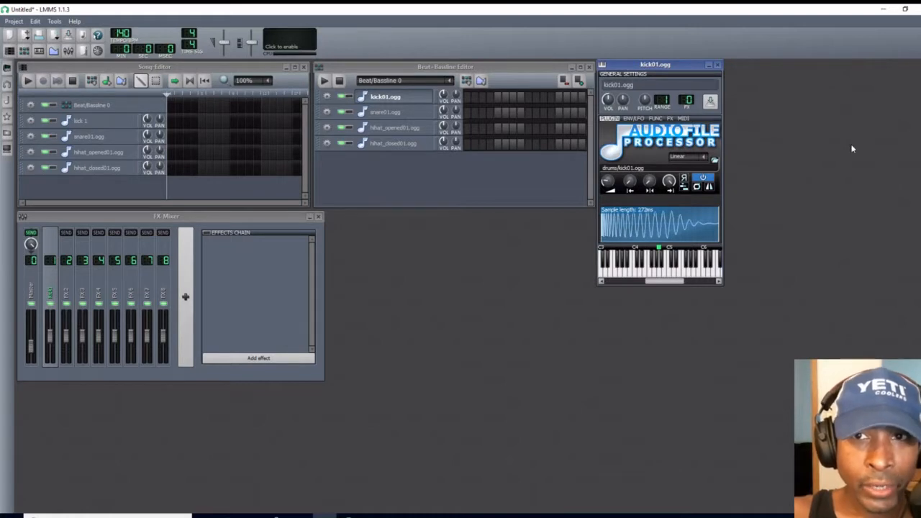
pyautogui.press('BackSpace')
pyautogui.press('BackSpace')
pyautogui.press('BackSpace')
pyautogui.press('BackSpace')
pyautogui.press('BackSpace')
pyautogui.press('BackSpace')
pyautogui.press('BackSpace')
pyautogui.press('BackSpace')
pyautogui.press('BackSpace')
pyautogui.press('BackSpace')
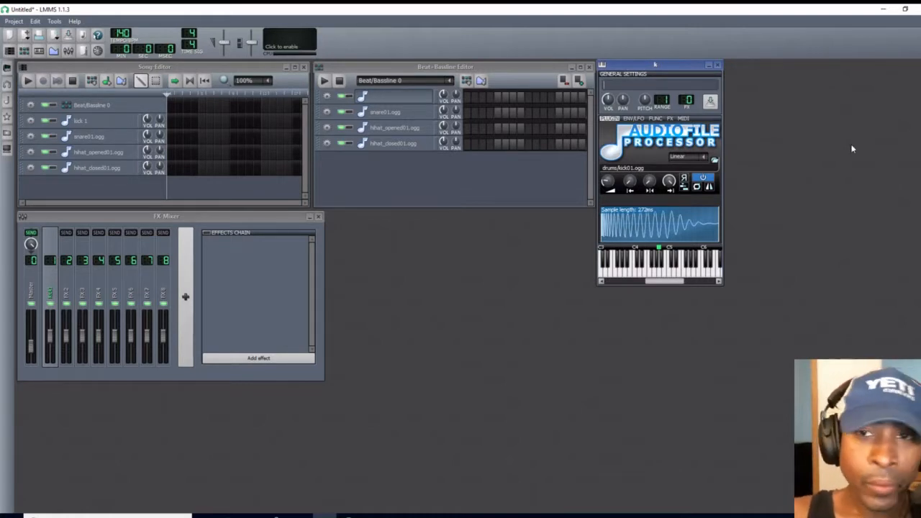
pyautogui.write('ki')
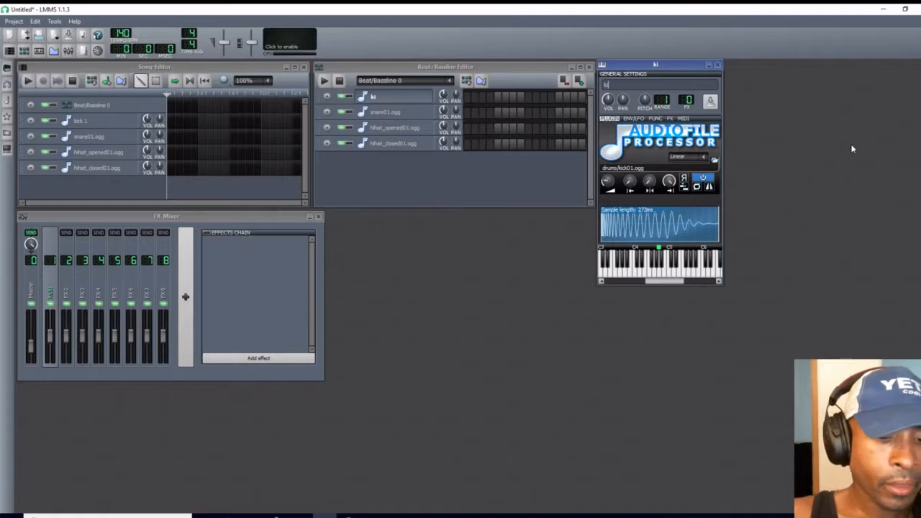
pyautogui.write('ck 2')
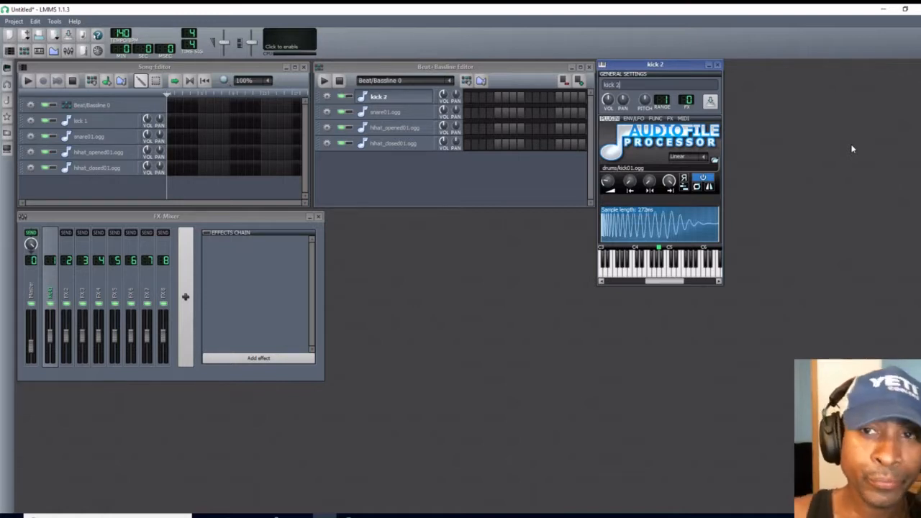
pyautogui.click(693, 105)
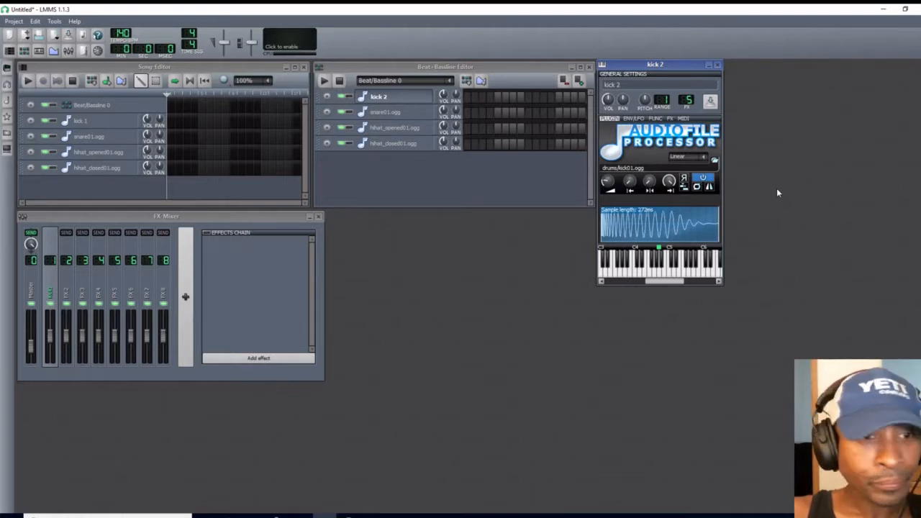
pyautogui.doubleClick(118, 298)
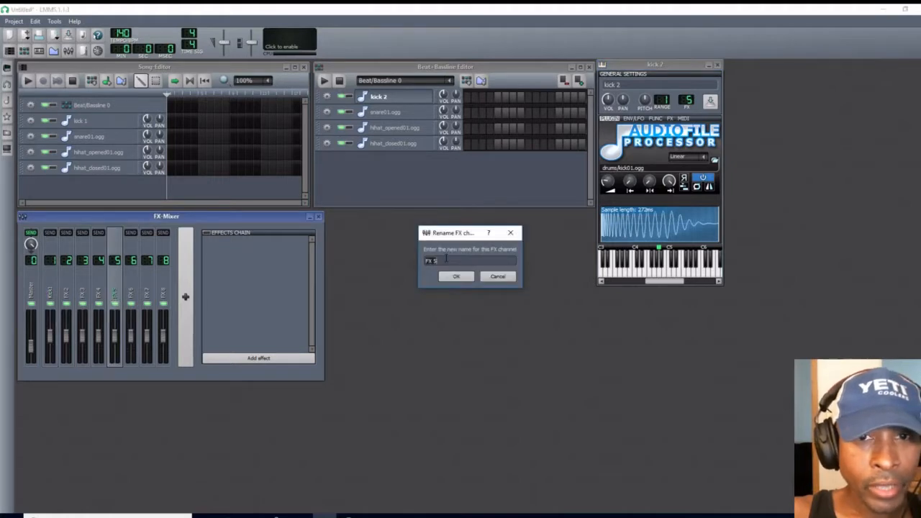
pyautogui.click(445, 260)
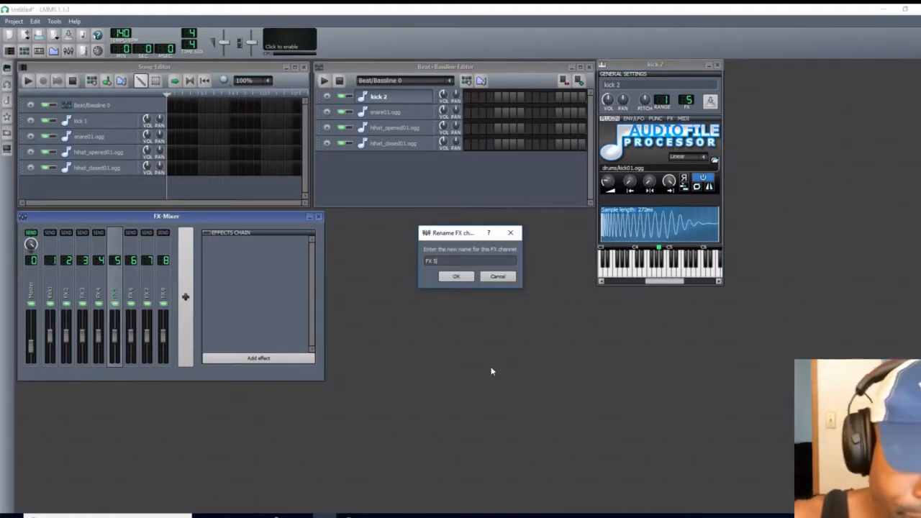
pyautogui.press('Return')
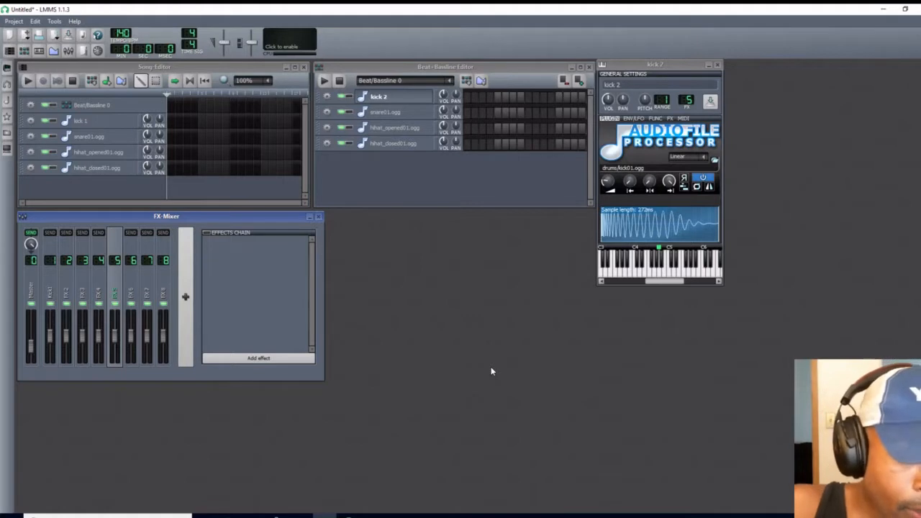
# Rename FX-Mixer channel 5 to "Kick 2" and close the kick 2 instrument window.
pyautogui.doubleClick(117, 297)
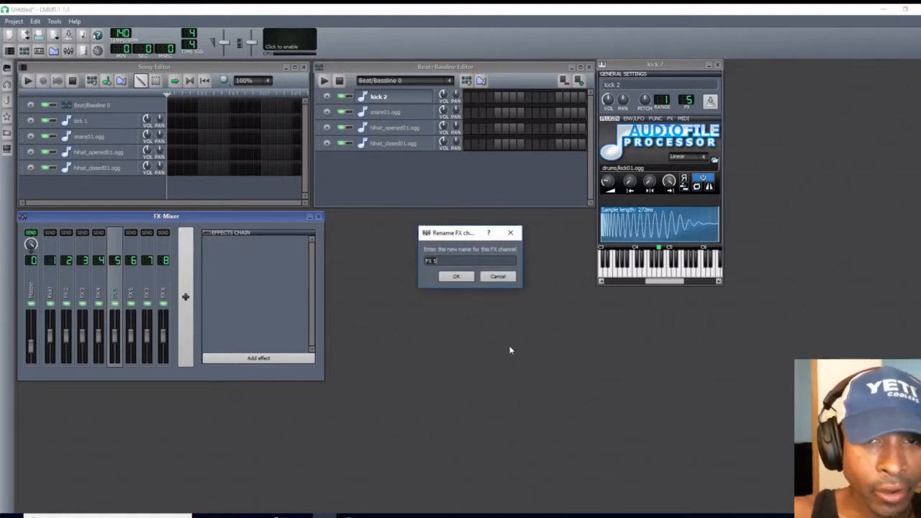
pyautogui.press('BackSpace')
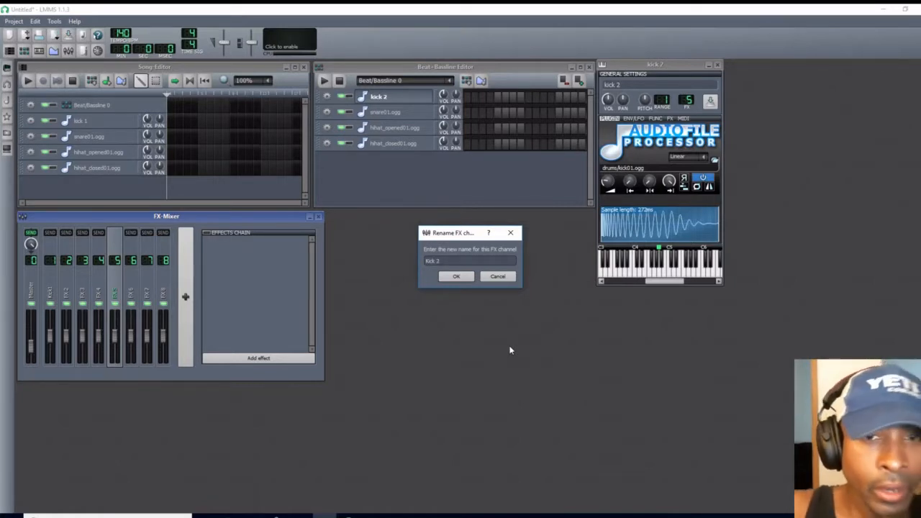
pyautogui.click(461, 277)
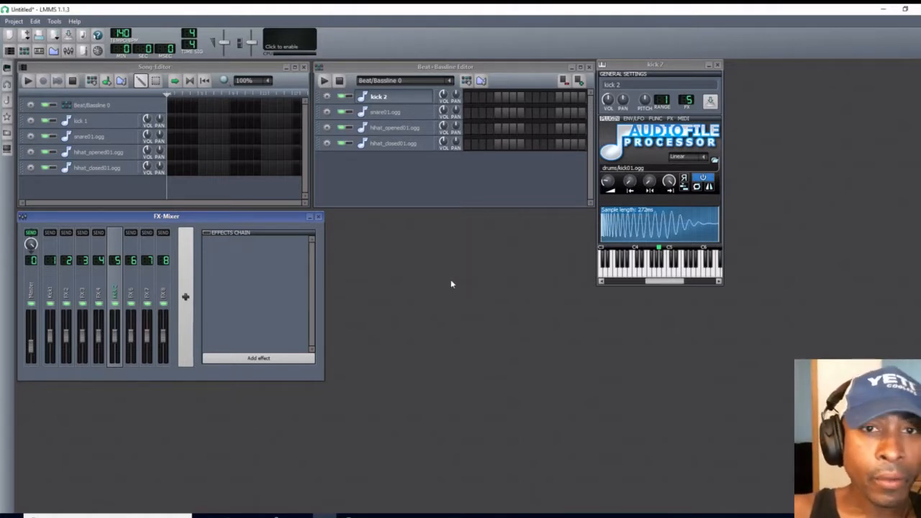
pyautogui.click(717, 66)
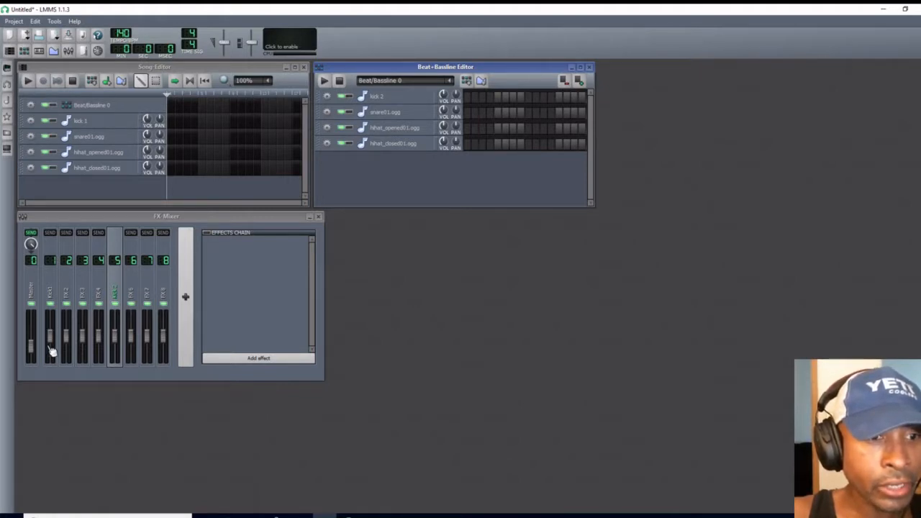
# Audition the kick 1 and kick 2 tracks in turn to check their levels on the FX-Mixer channel meters.
pyautogui.click(144, 124)
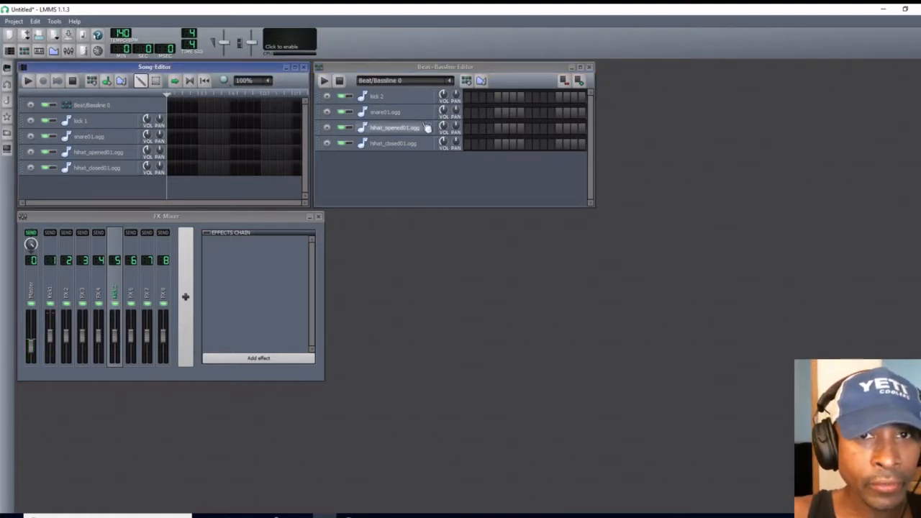
pyautogui.click(441, 100)
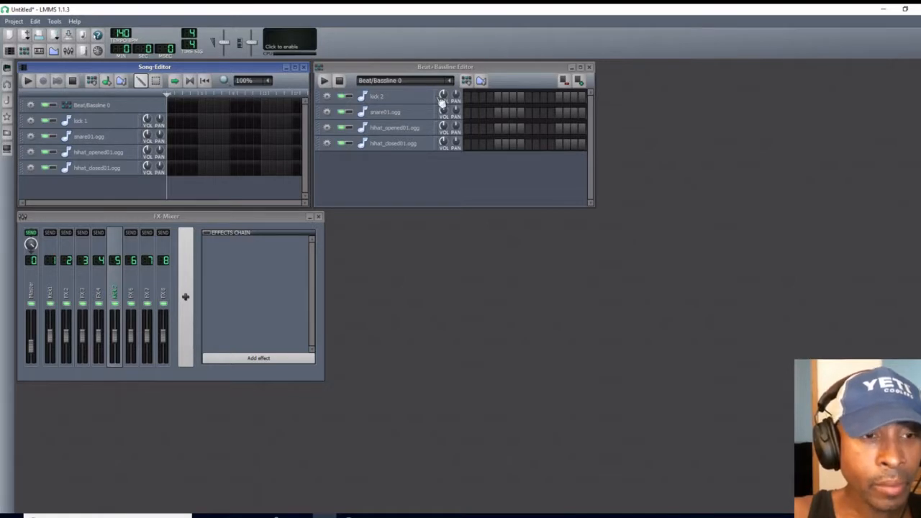
pyautogui.click(441, 100)
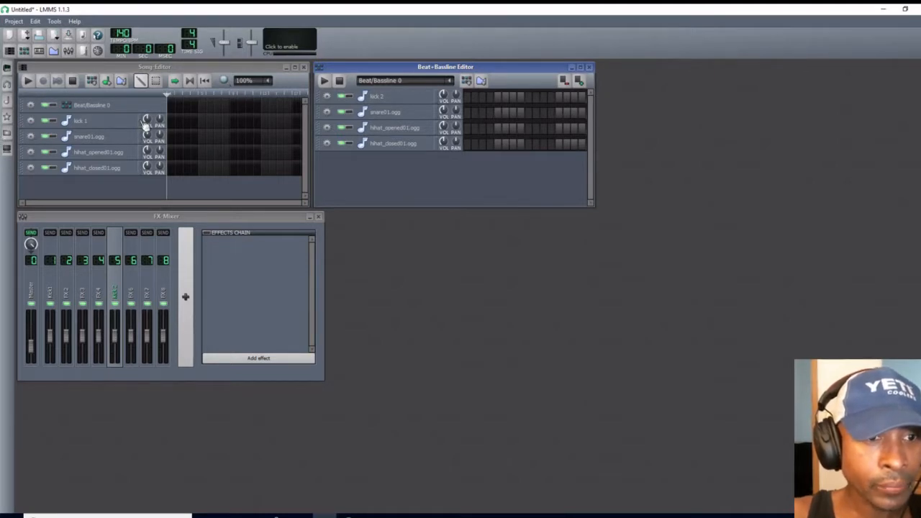
pyautogui.click(144, 123)
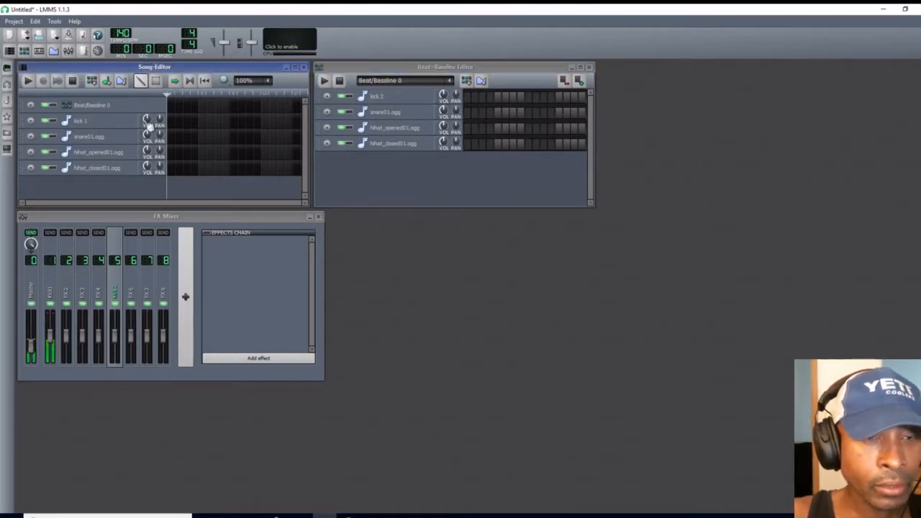
pyautogui.click(442, 99)
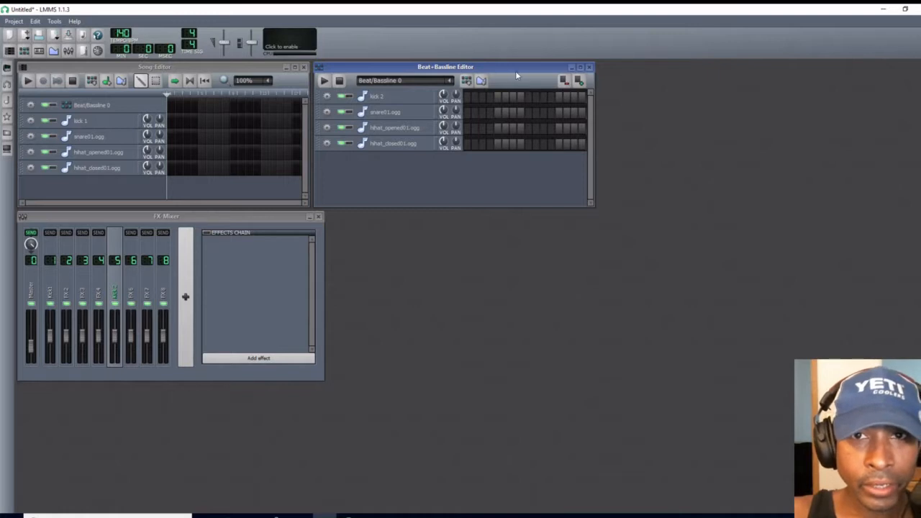
# Narrow the FX-Mixer window to show channels up to 6 and move the Beat+Bassline Editor away from the Song-Editor into empty workspace.
pyautogui.moveTo(516, 69); pyautogui.dragTo(567, 314)
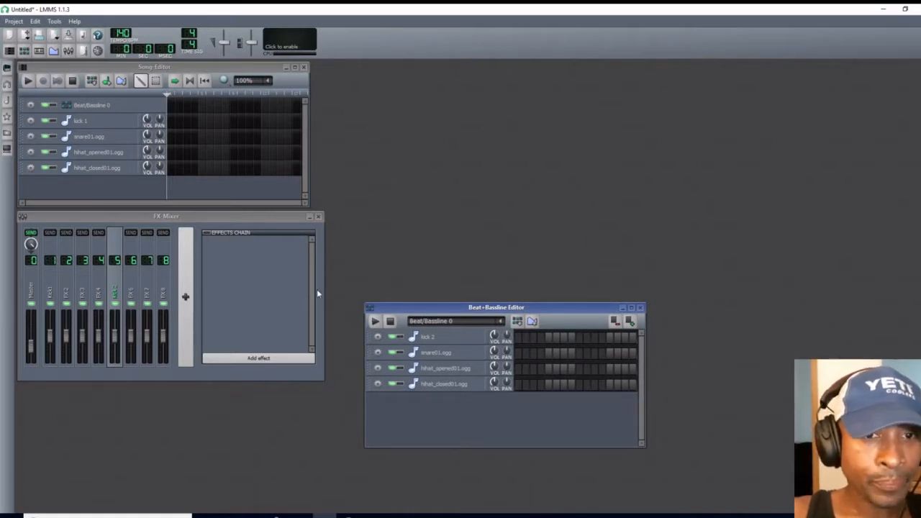
pyautogui.moveTo(324, 291); pyautogui.dragTo(290, 307)
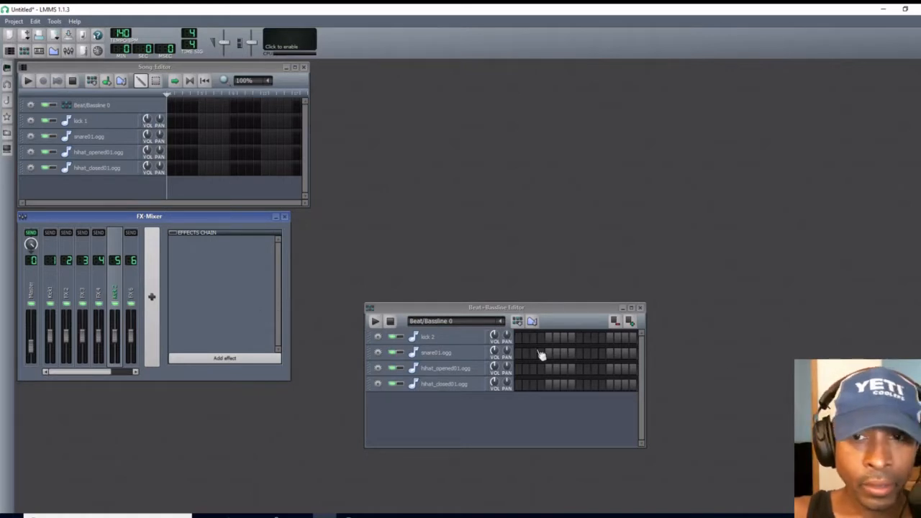
pyautogui.moveTo(565, 306); pyautogui.dragTo(761, 214)
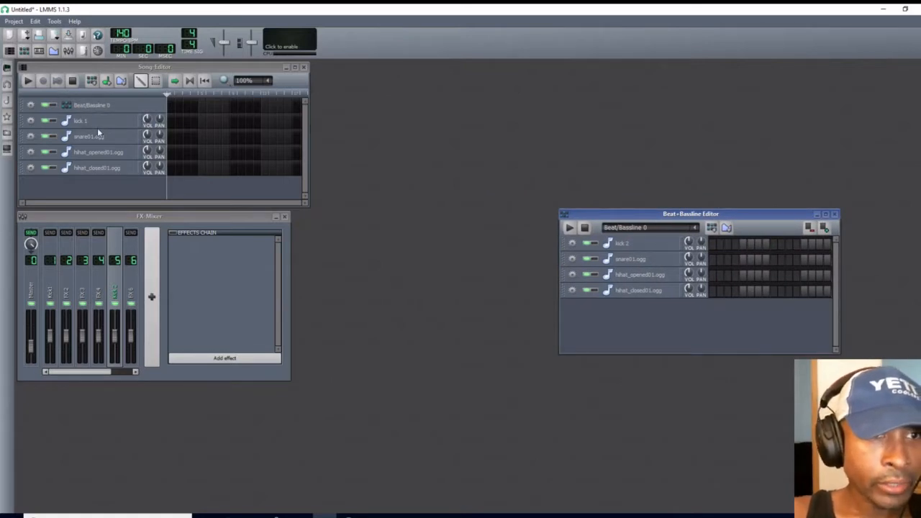
# Open the kick 1 track's first bar in the Piano-Roll and arrange it and the Beat+Bassline Editor clear of the Song-Editor and FX-Mixer.
pyautogui.doubleClick(169, 121)
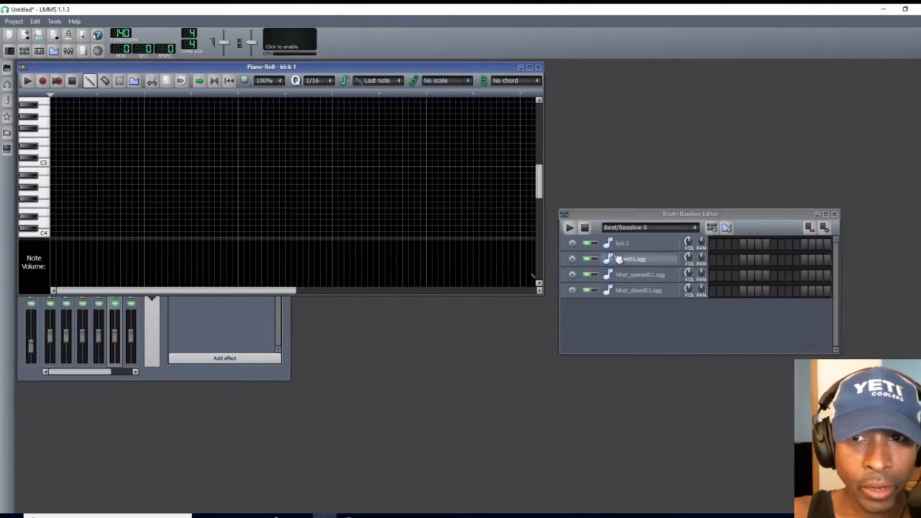
pyautogui.moveTo(633, 218); pyautogui.dragTo(677, 377)
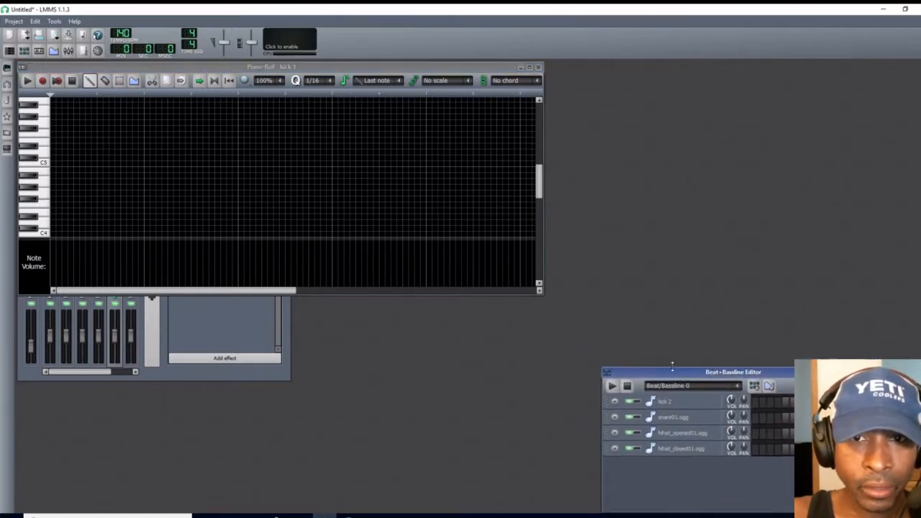
pyautogui.moveTo(433, 67); pyautogui.dragTo(778, 62)
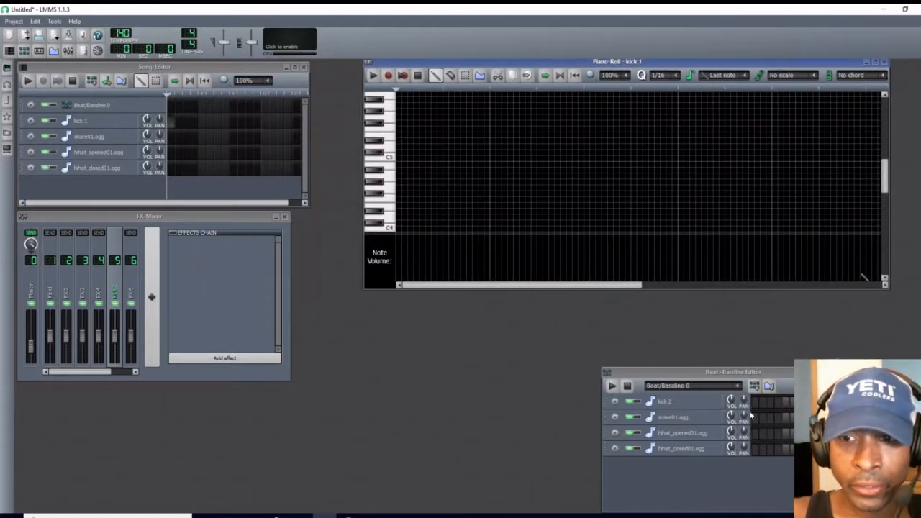
# Nudge the Beat+Bassline Editor slightly and move the Piano-Roll window closer to the Song-Editor.
pyautogui.click(608, 375)
pyautogui.click(633, 440)
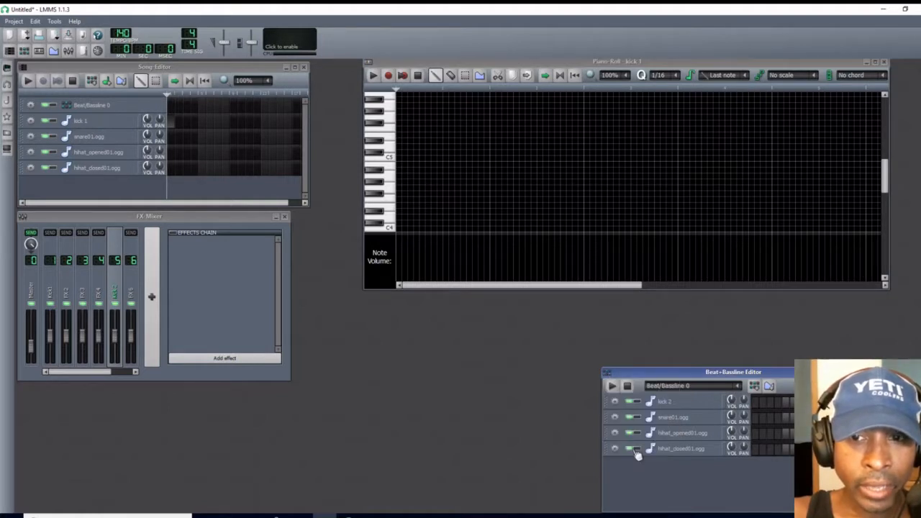
pyautogui.moveTo(684, 375)
pyautogui.mouseDown()
pyautogui.moveTo(662, 228)
pyautogui.moveTo(686, 416)
pyautogui.moveTo(676, 380)
pyautogui.mouseUp()
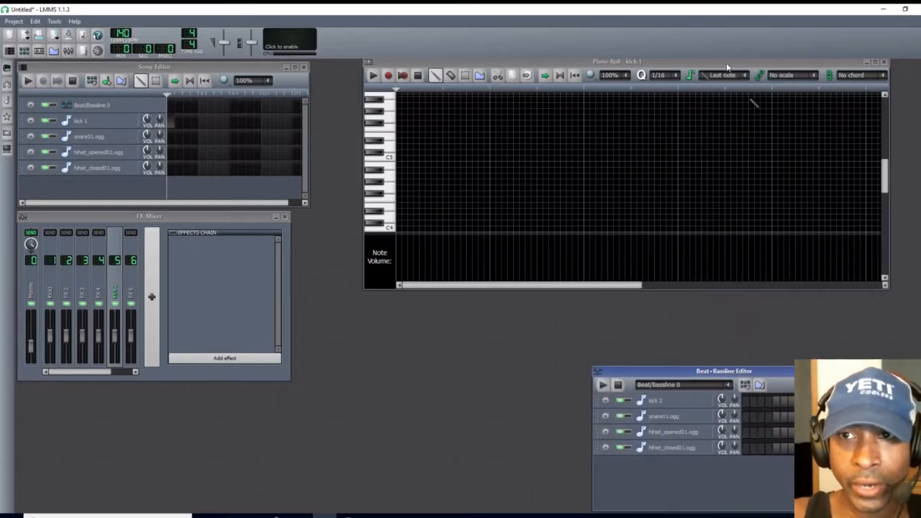
pyautogui.moveTo(727, 67); pyautogui.dragTo(665, 106)
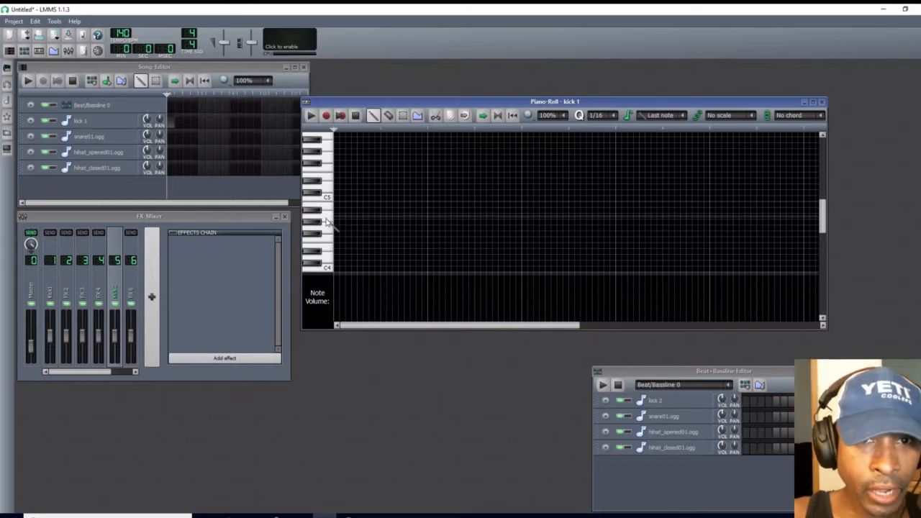
# Check kick 1's base key in its instrument window, place an A4 note on the first beat in the Piano-Roll, and close the instrument window.
pyautogui.click(88, 123)
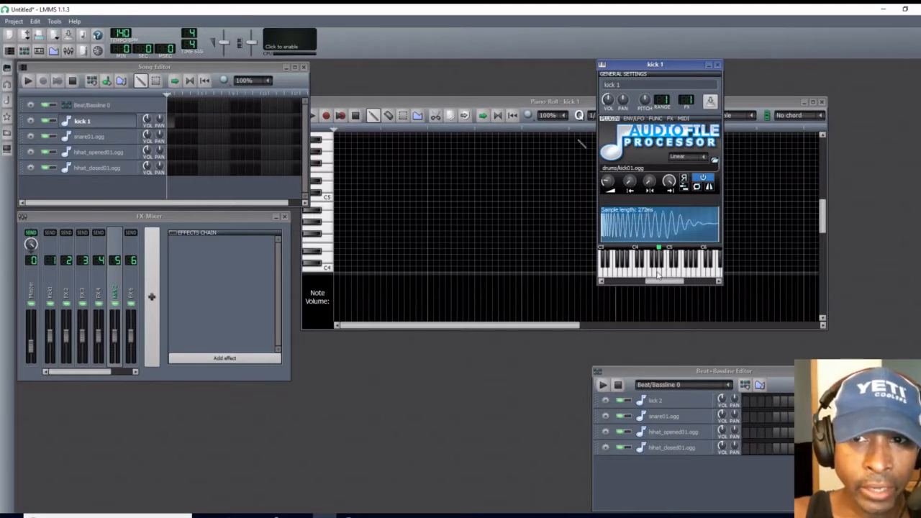
pyautogui.click(340, 218)
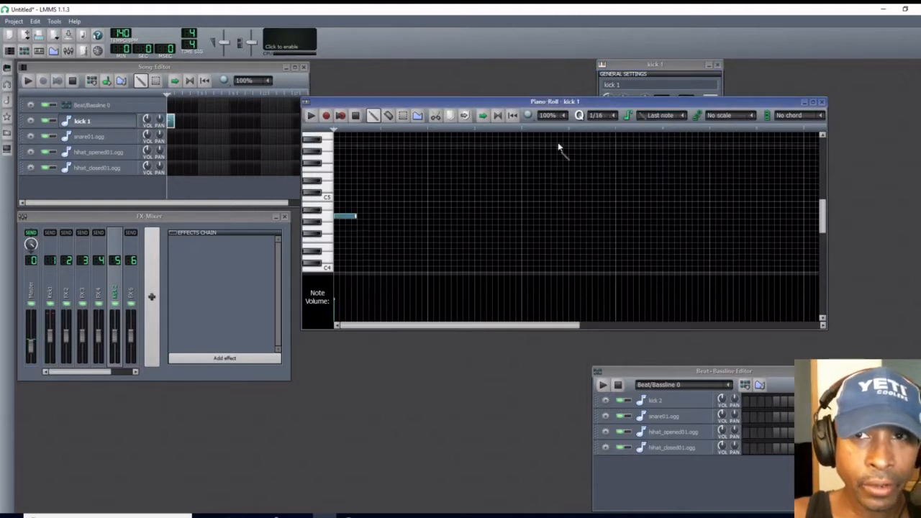
pyautogui.click(717, 66)
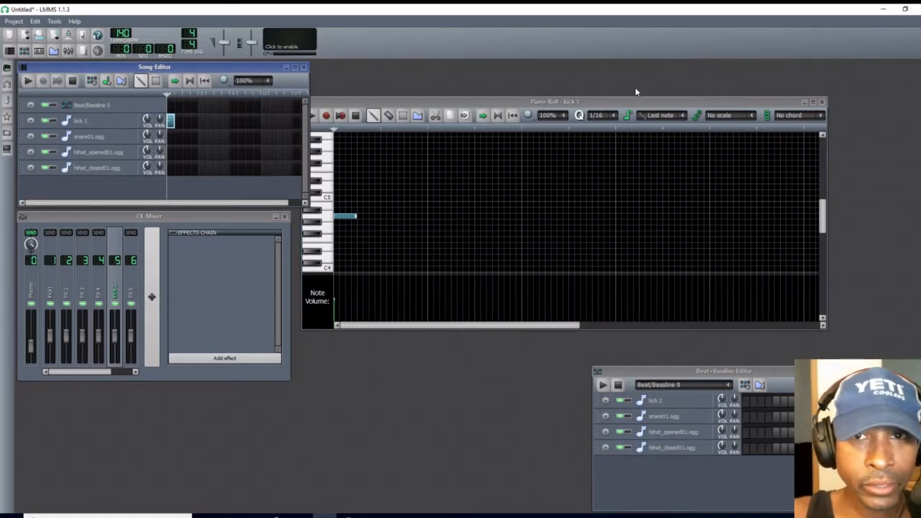
# Move the Piano-Roll clear of the Song-Editor and add kick 1 notes on A4 at beats 2, 3 and 4 of the first bar.
pyautogui.moveTo(601, 103); pyautogui.dragTo(627, 81)
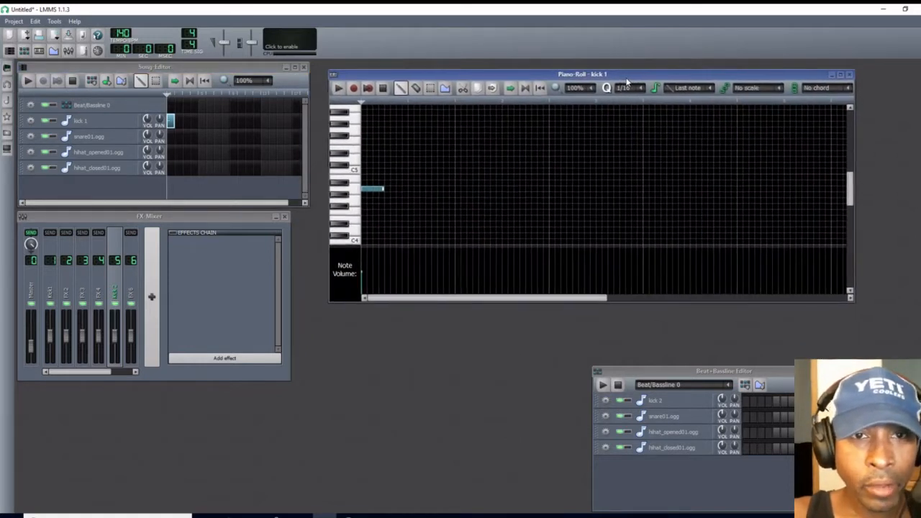
pyautogui.click(388, 190)
pyautogui.click(416, 191)
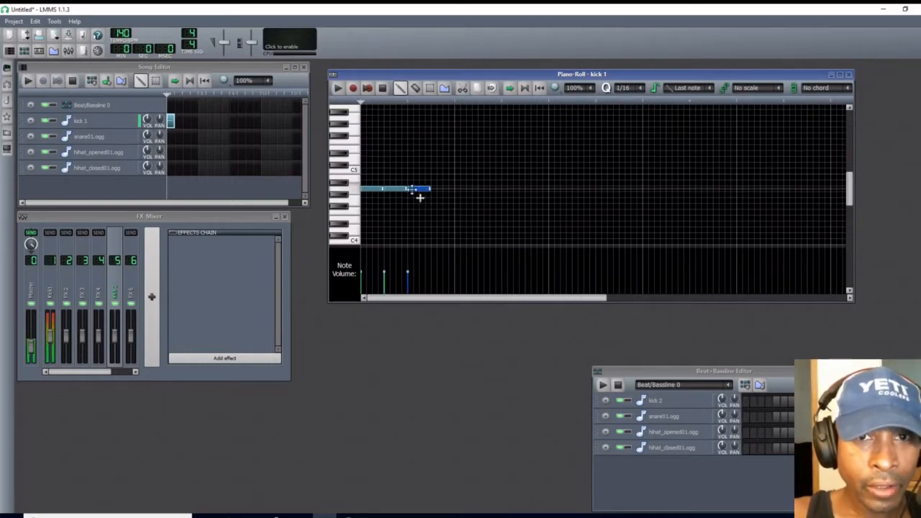
pyautogui.click(434, 191)
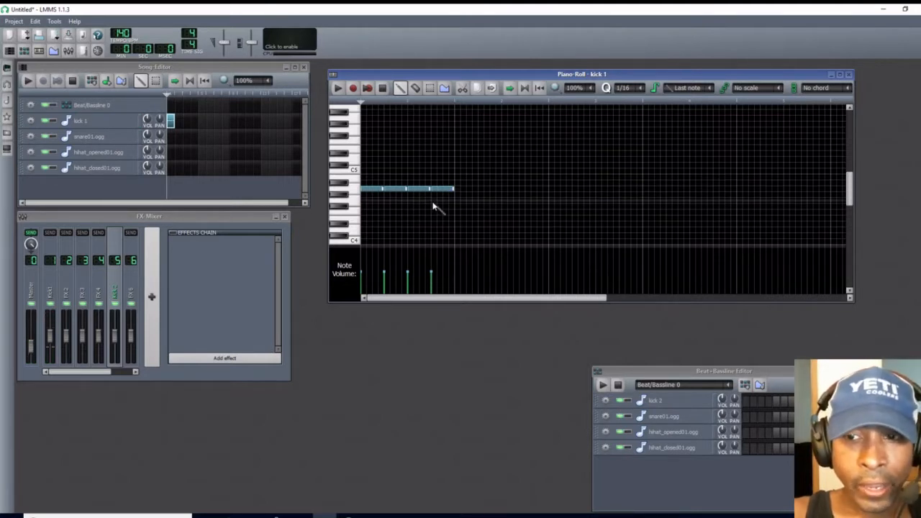
# Place the Beat+Bassline Editor below the Piano-Roll and enable kick 2 steps 1, 5, 9 and 13.
pyautogui.moveTo(816, 370); pyautogui.dragTo(566, 318)
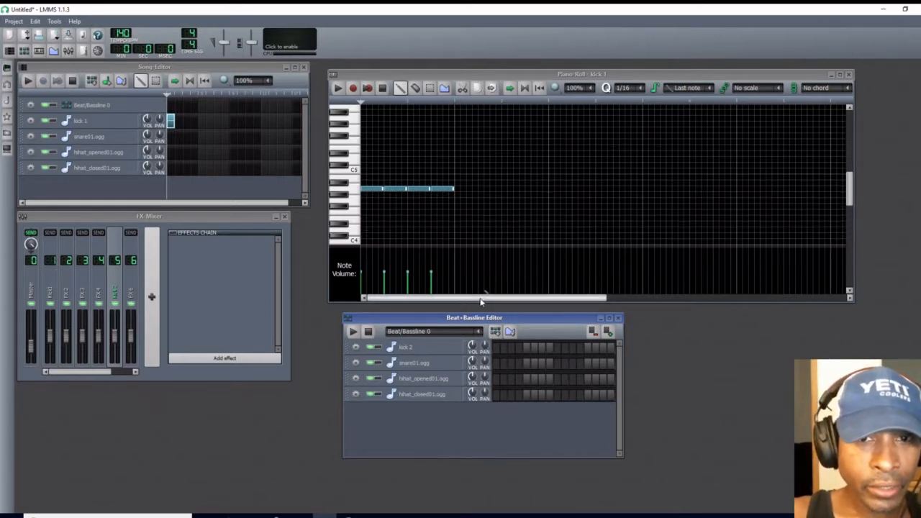
pyautogui.click(495, 349)
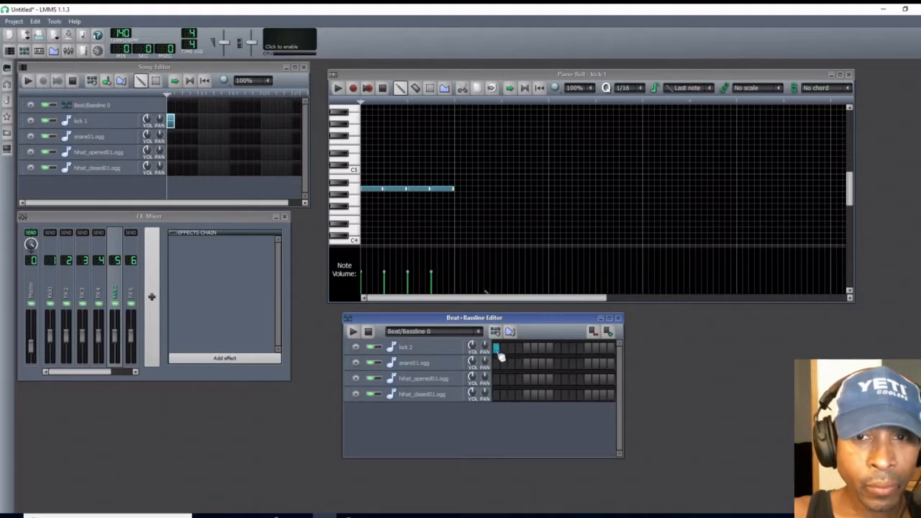
pyautogui.click(526, 349)
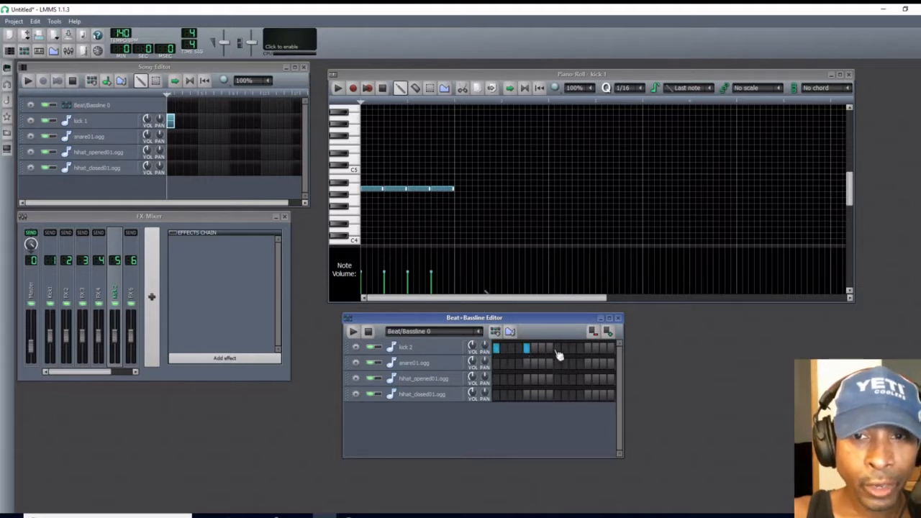
pyautogui.click(558, 351)
pyautogui.click(589, 350)
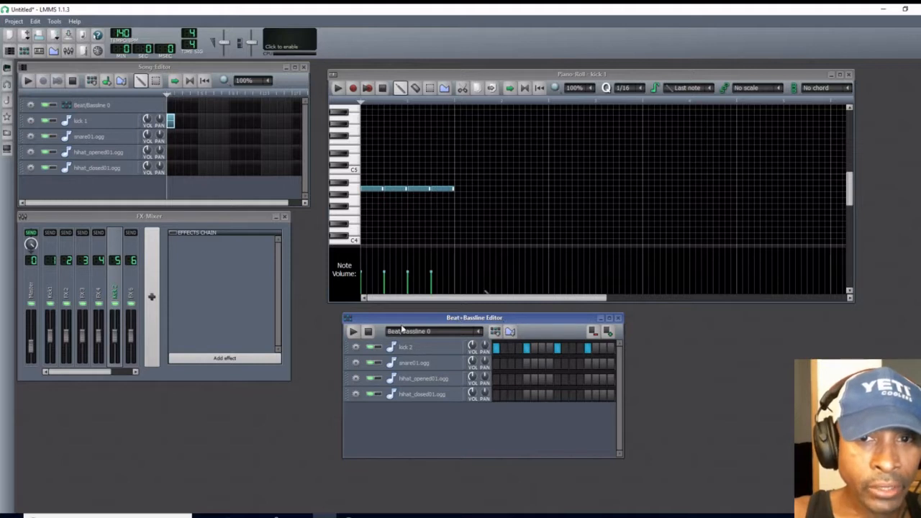
# Play the kick 2 beat pattern and the kick 1 Piano-Roll pattern in turn to compare them, and stop playback.
pyautogui.click(352, 332)
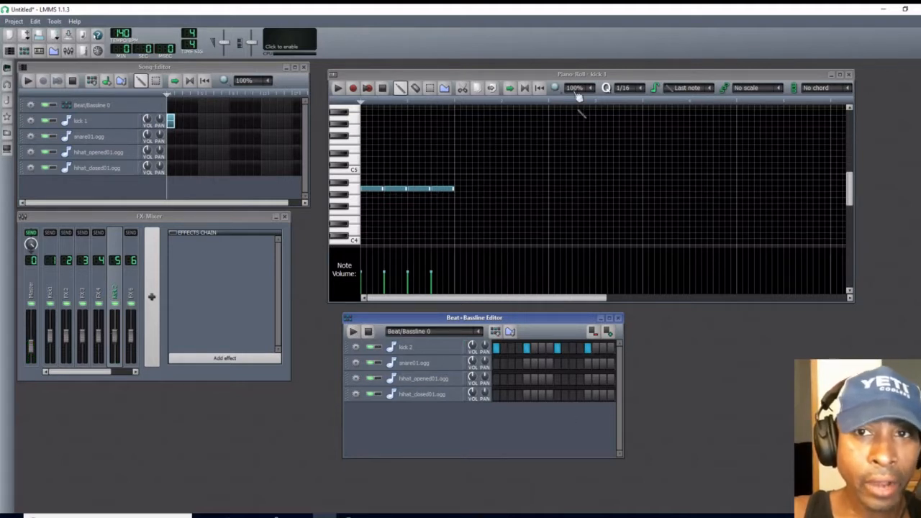
pyautogui.click(338, 88)
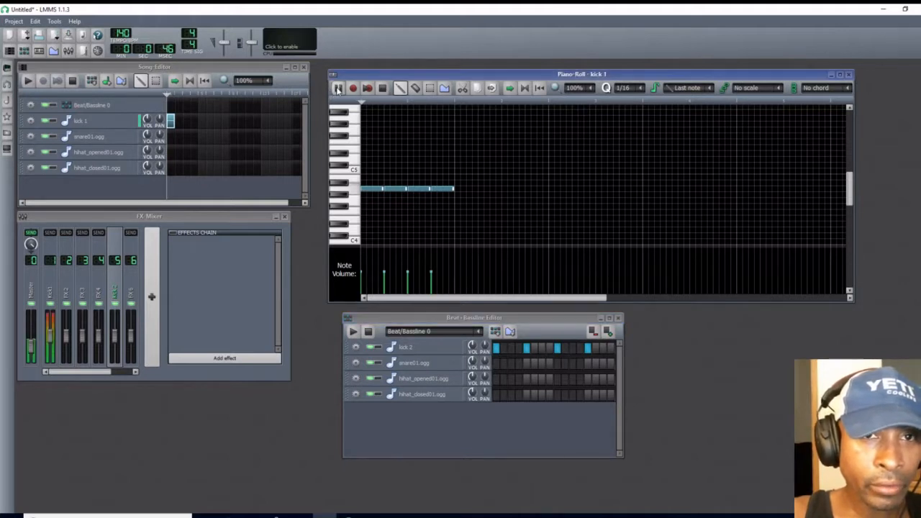
pyautogui.click(382, 88)
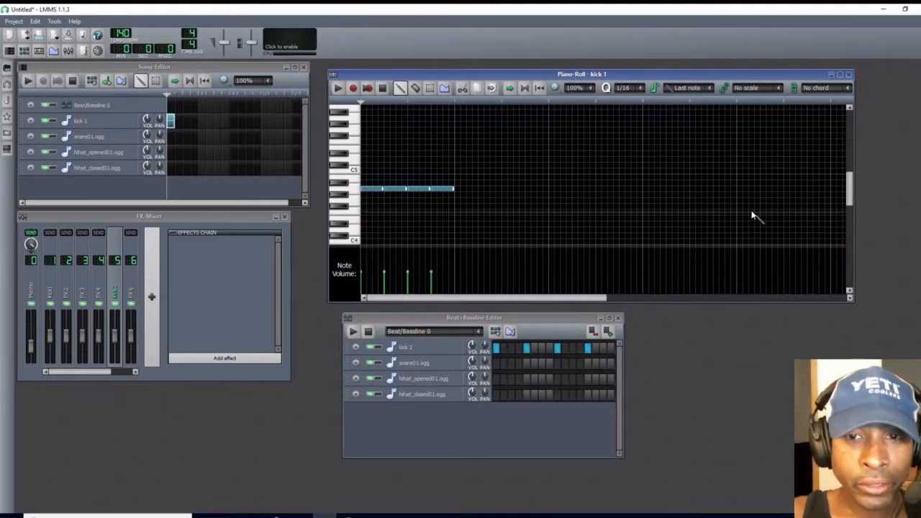
# Add three more bars of steps to the Beat+Bassline pattern and widen the editor to match the Piano-Roll.
pyautogui.click(609, 334)
pyautogui.click(609, 333)
pyautogui.click(609, 334)
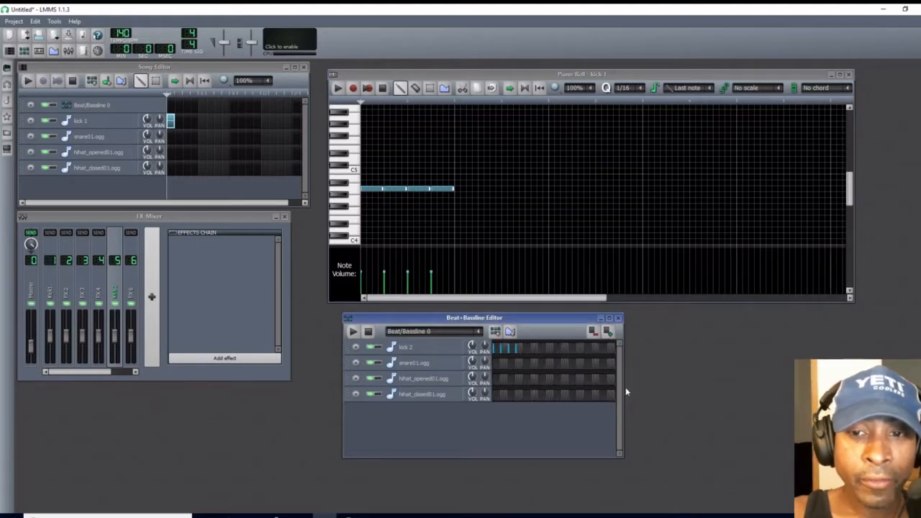
pyautogui.moveTo(623, 387); pyautogui.dragTo(861, 387)
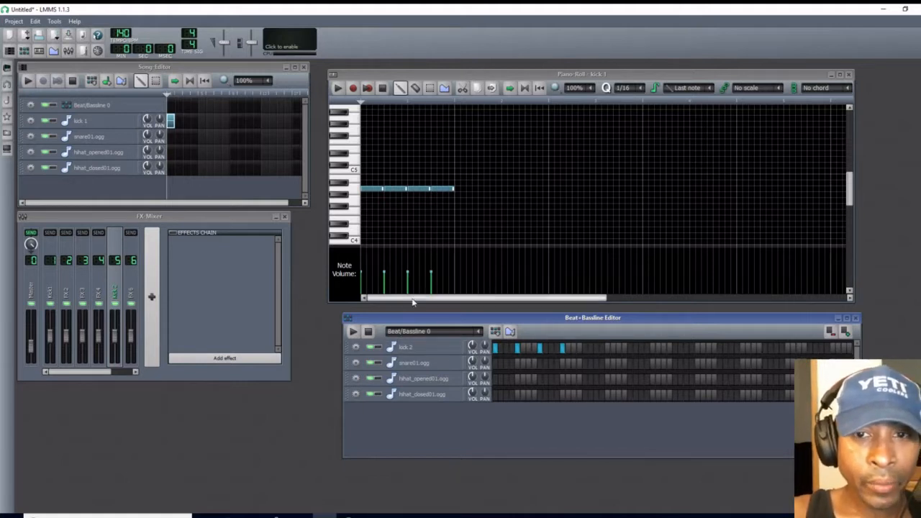
# Delete the kick 1 notes on beats 2 to 4 and clear kick 2 steps 5, 9 and 13, keeping only each track's first hit.
pyautogui.rightClick(393, 189)
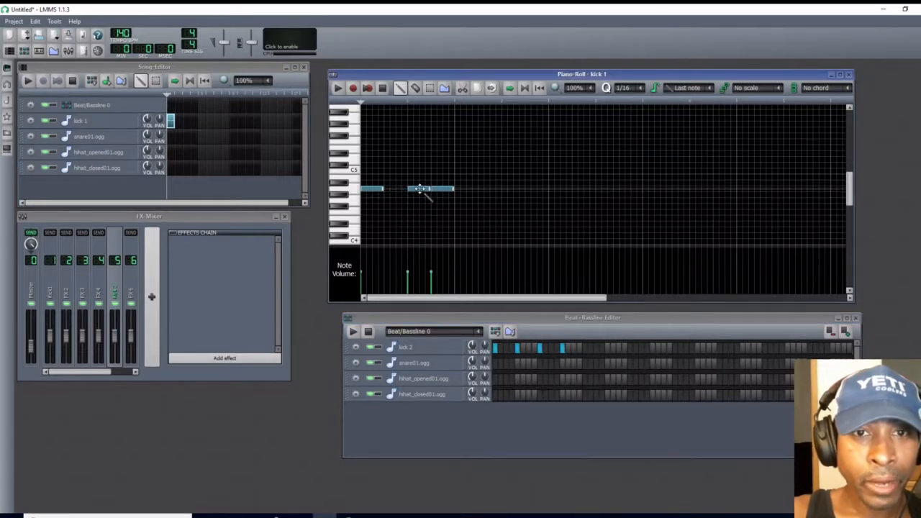
pyautogui.rightClick(418, 189)
pyautogui.rightClick(449, 190)
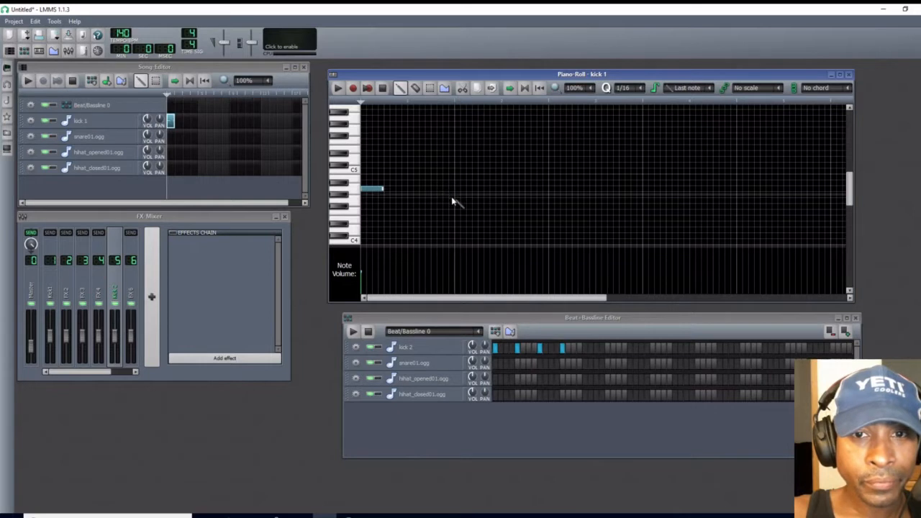
pyautogui.rightClick(518, 349)
pyautogui.click(705, 485)
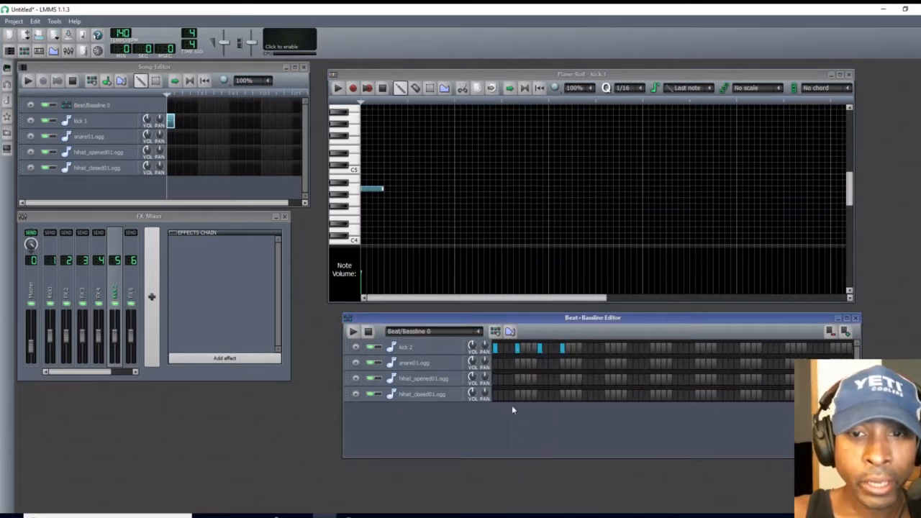
pyautogui.click(540, 349)
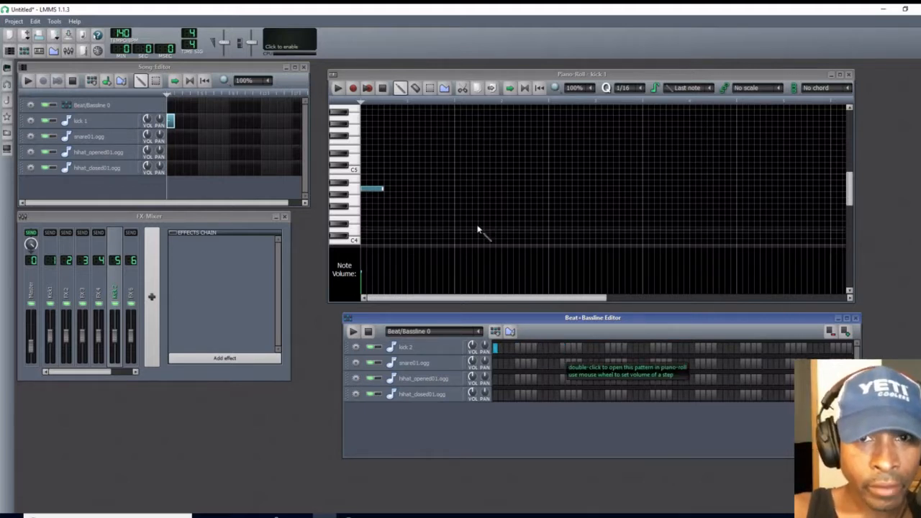
# Place kick 1 notes on A4 at the start of bars 2, 3 and 4 in the Piano-Roll.
pyautogui.click(458, 190)
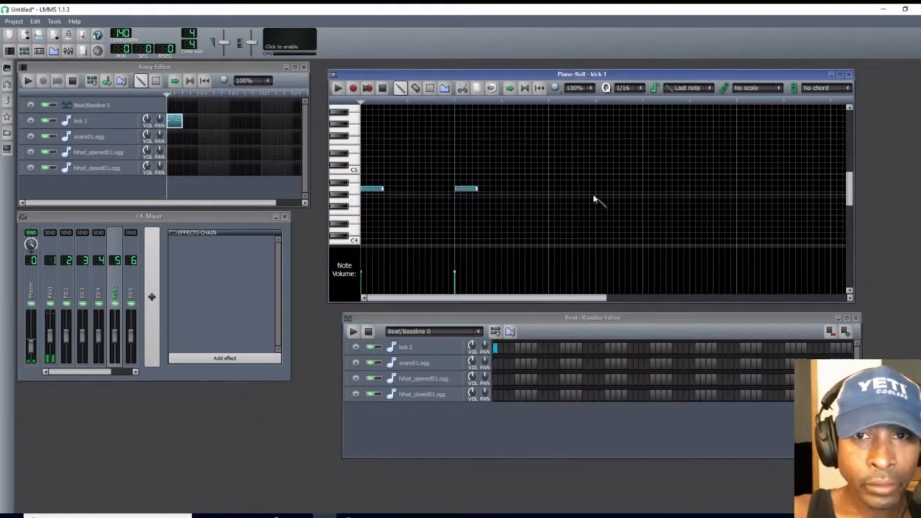
pyautogui.click(551, 190)
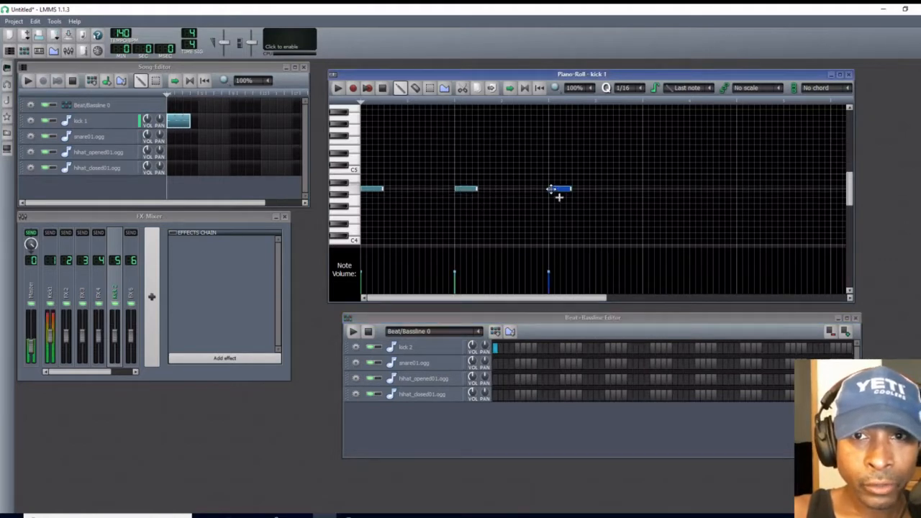
pyautogui.click(644, 190)
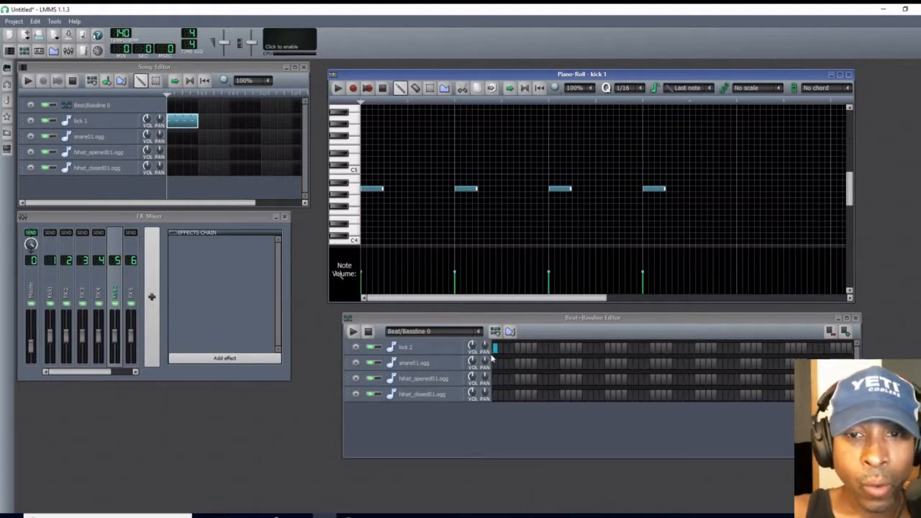
# Enable the kick 2 steps at the start of bars 2, 3 and 4 in the Beat+Bassline Editor.
pyautogui.click(585, 349)
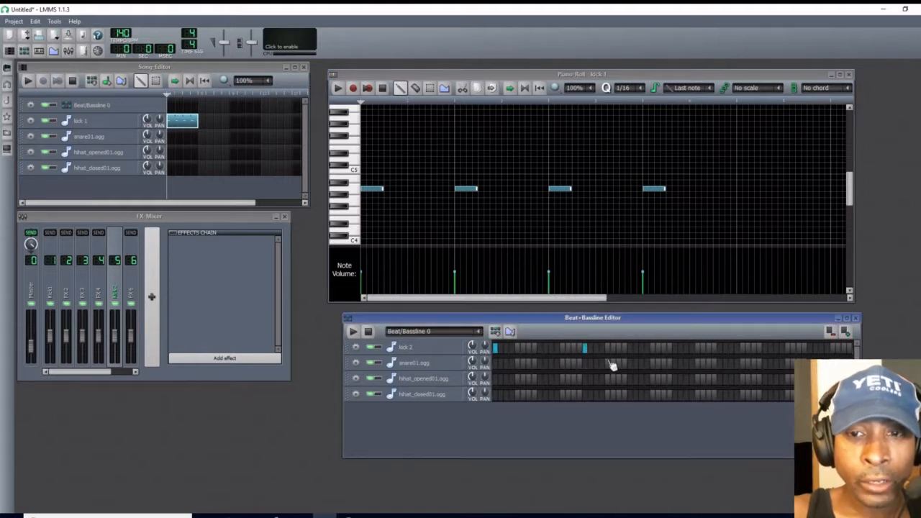
pyautogui.click(675, 349)
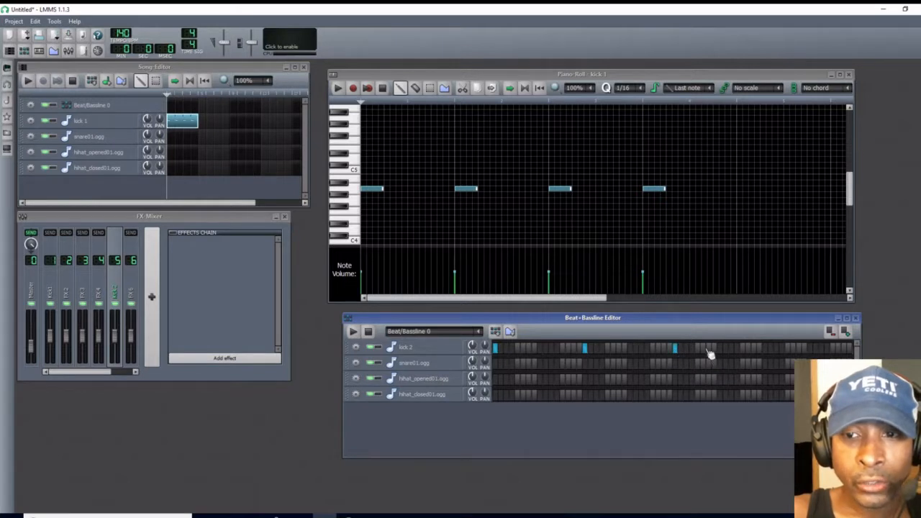
pyautogui.click(765, 350)
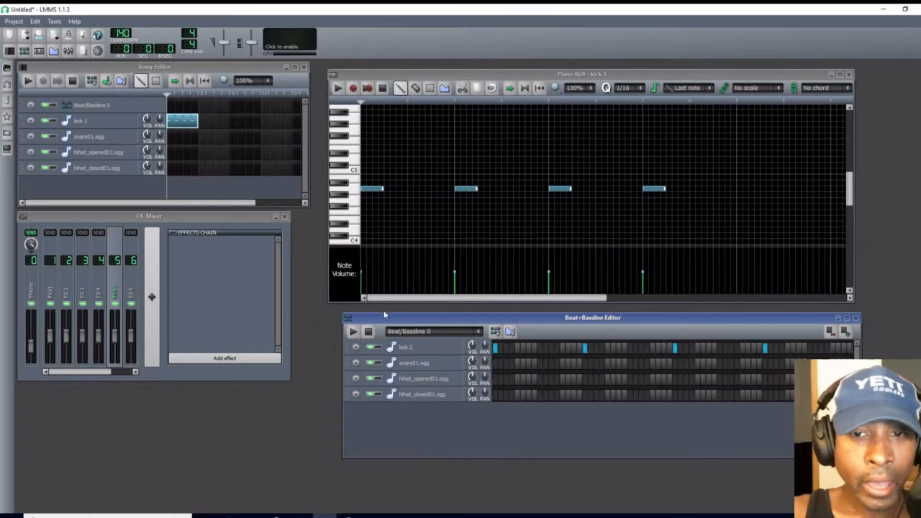
# Play and stop the four-bar kick 2 beat twice, and play and stop the kick 1 Piano-Roll pattern for comparison.
pyautogui.click(352, 331)
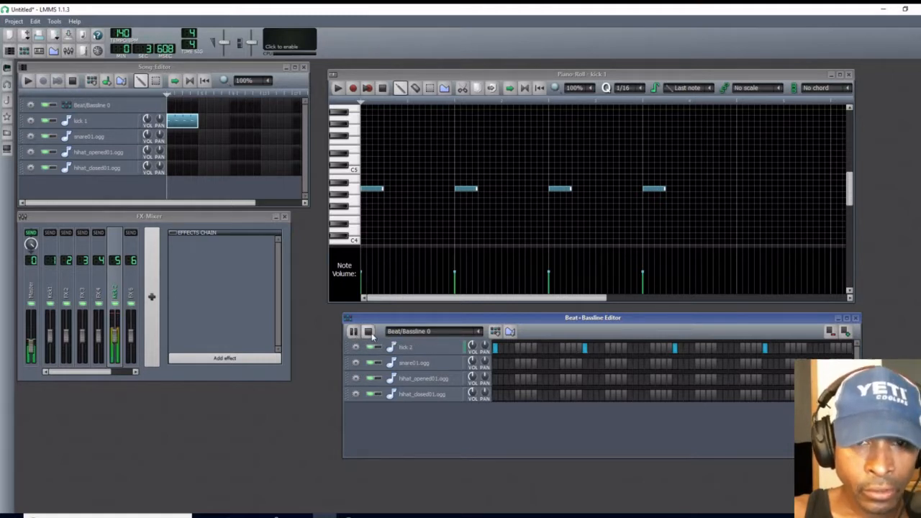
pyautogui.click(368, 332)
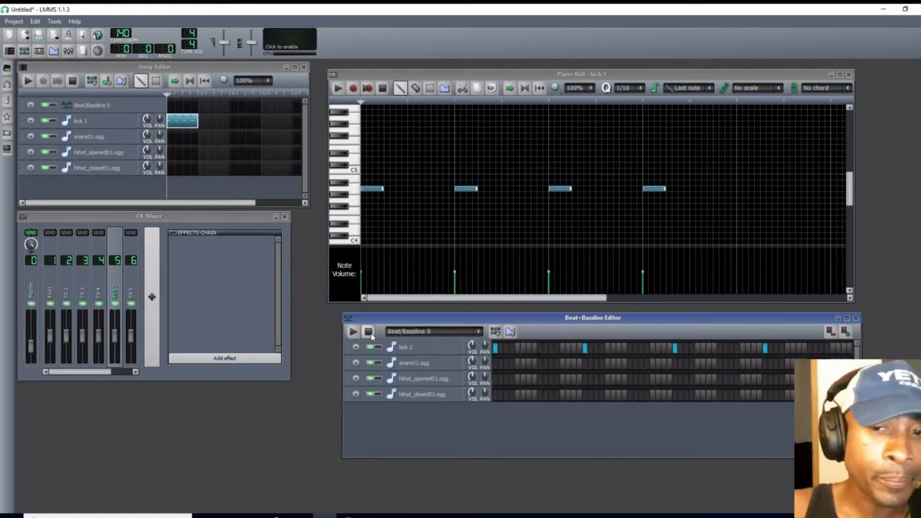
pyautogui.click(354, 334)
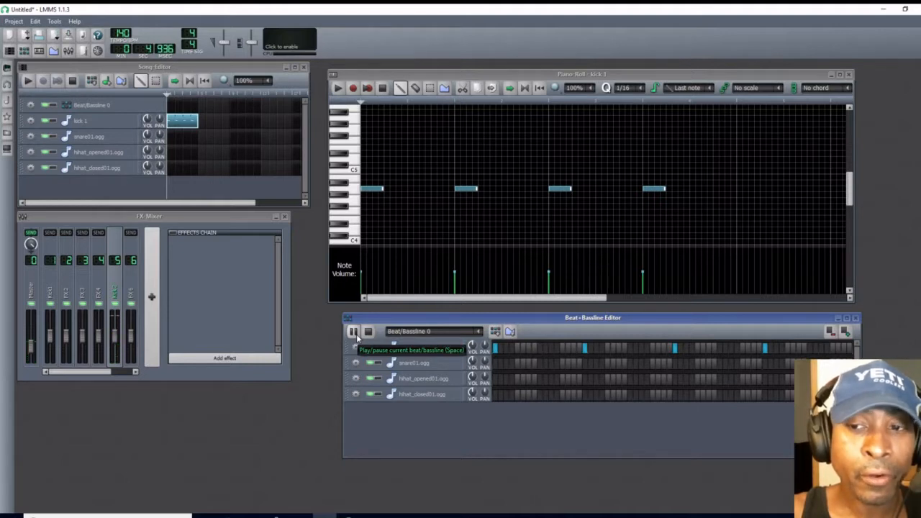
pyautogui.click(367, 332)
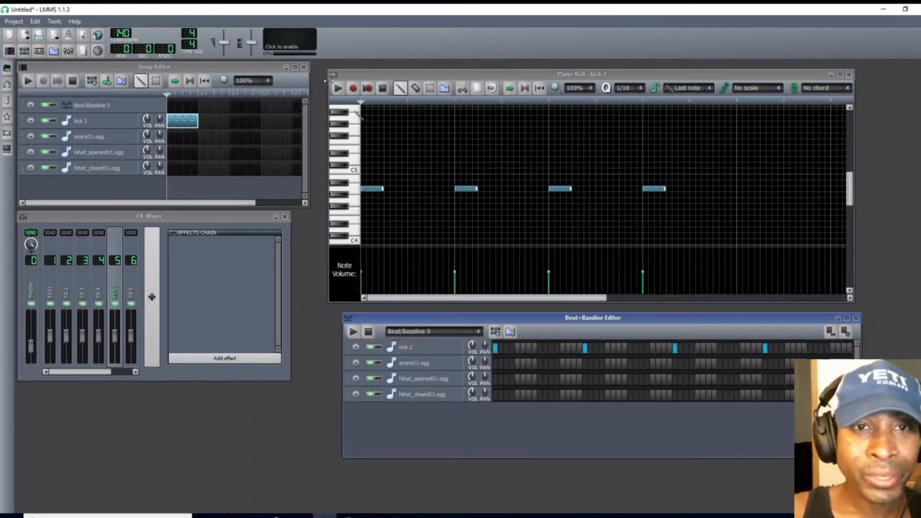
pyautogui.click(338, 88)
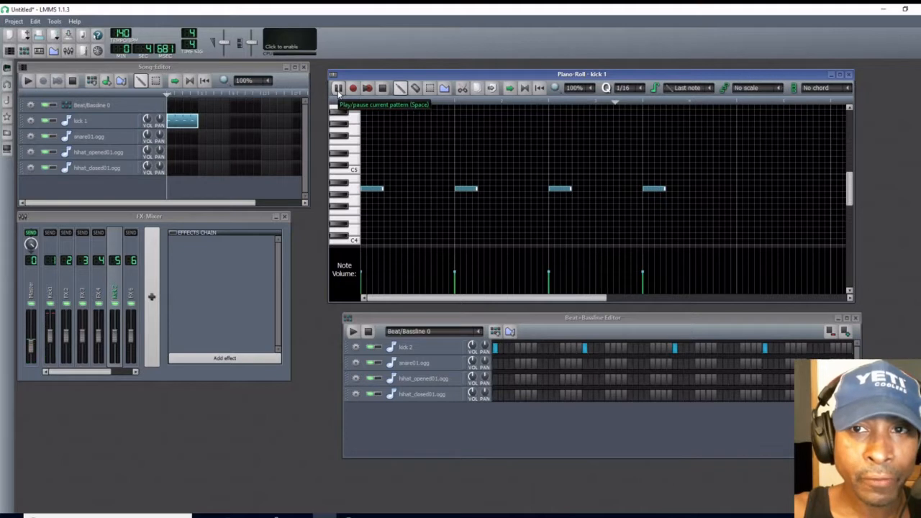
pyautogui.click(383, 89)
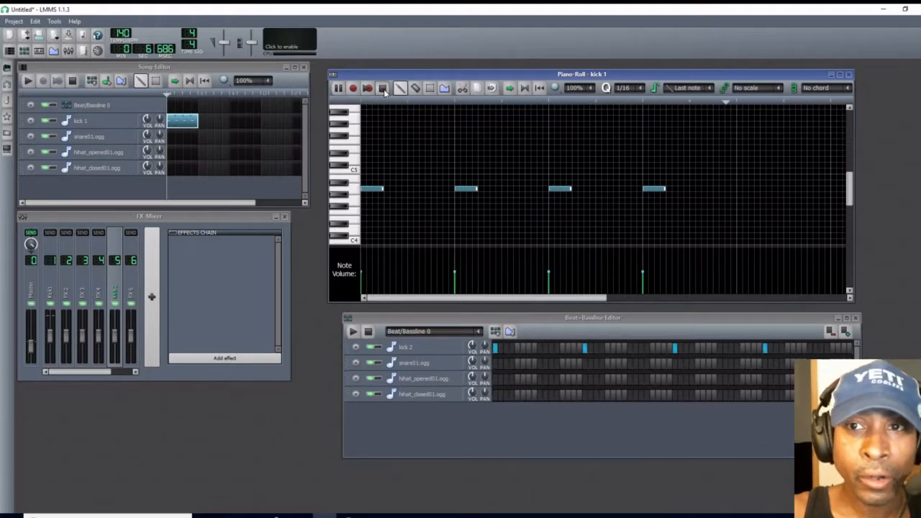
# Add kick 1 notes on A4 on beats 2, 3 and 4 of bar 1, and play and stop the pattern.
pyautogui.click(396, 189)
pyautogui.click(421, 190)
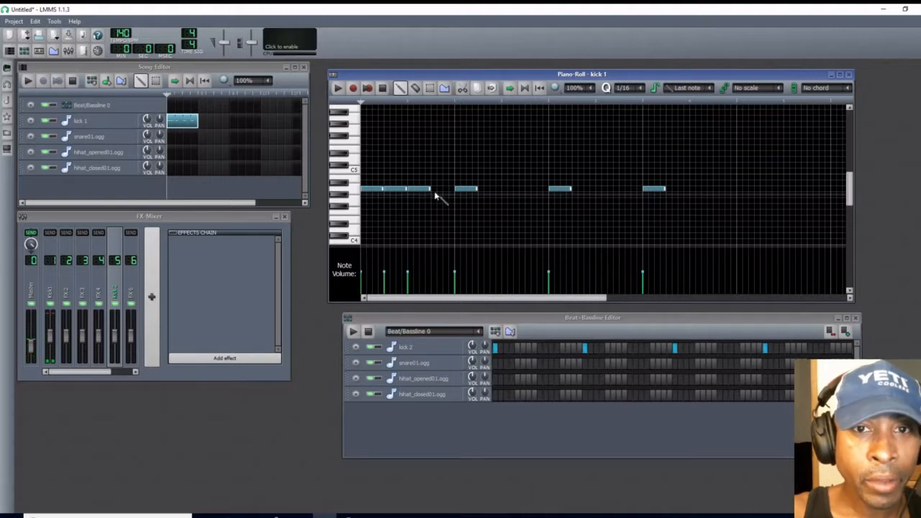
pyautogui.click(434, 190)
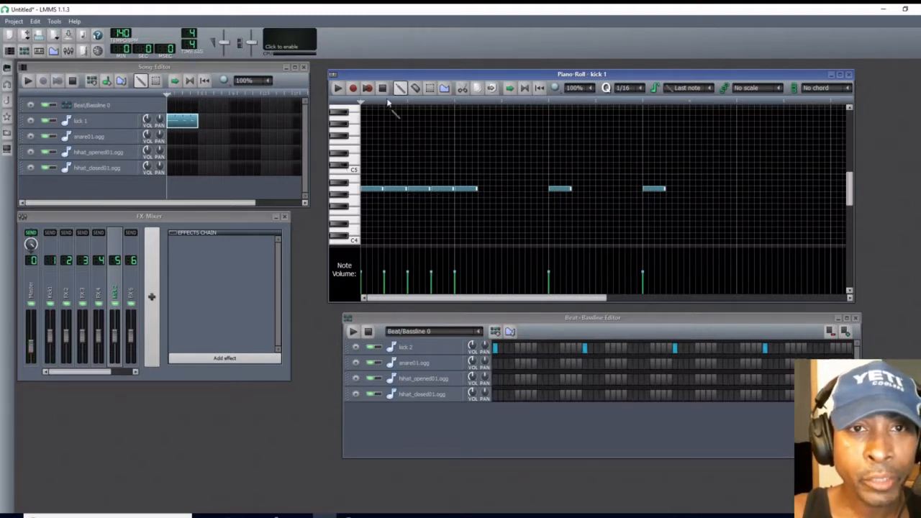
pyautogui.click(342, 89)
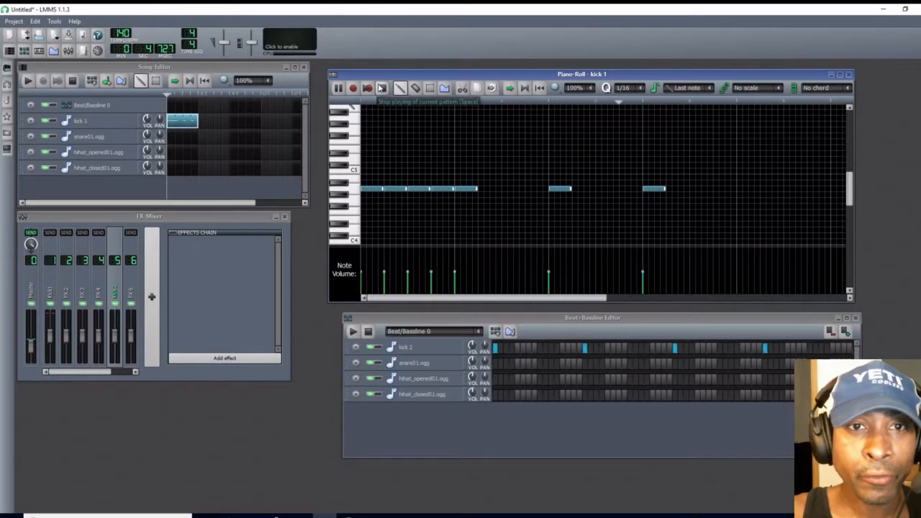
pyautogui.click(382, 88)
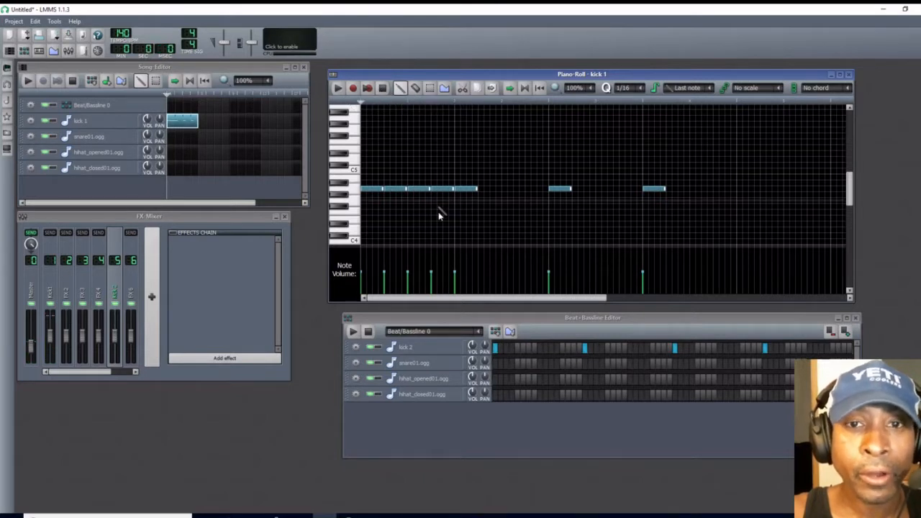
# Delete the kick 1 notes on beats 2, 3 and 4 of bar 1, keeping only the hit on beat 1.
pyautogui.rightClick(441, 191)
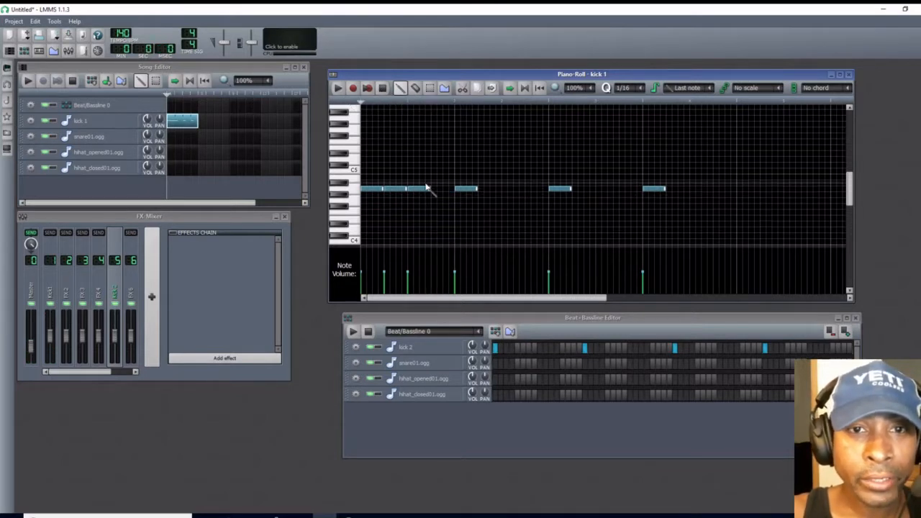
pyautogui.rightClick(418, 190)
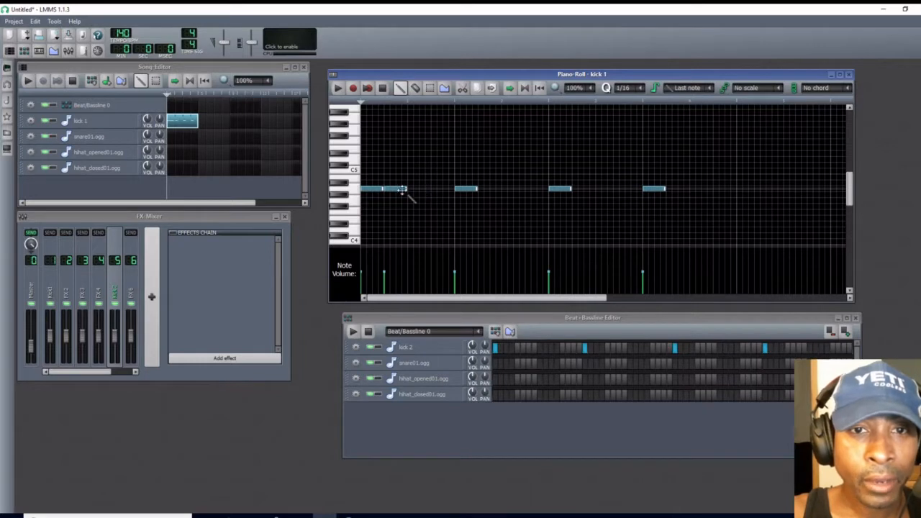
pyautogui.rightClick(401, 192)
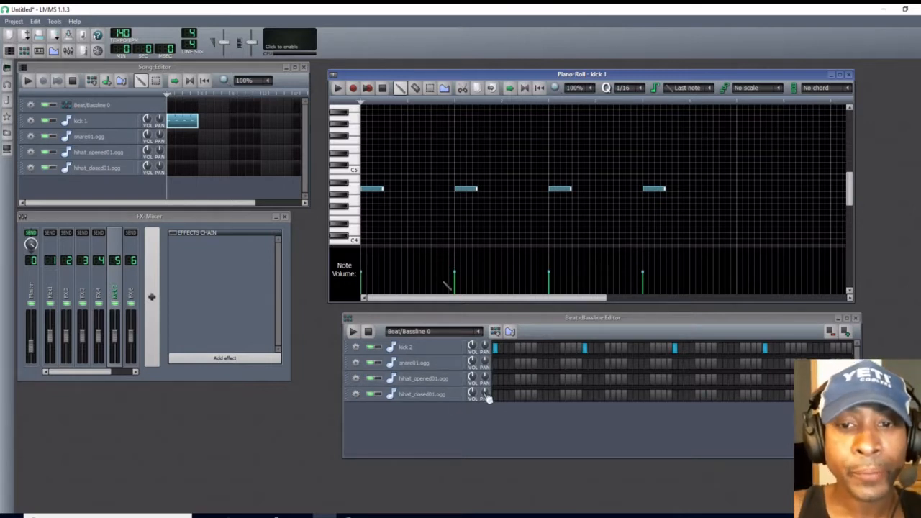
# Enable the snare01.ogg steps on beat 3 of bars 1, 2 and 3 in the Beat+Bassline Editor.
pyautogui.click(539, 364)
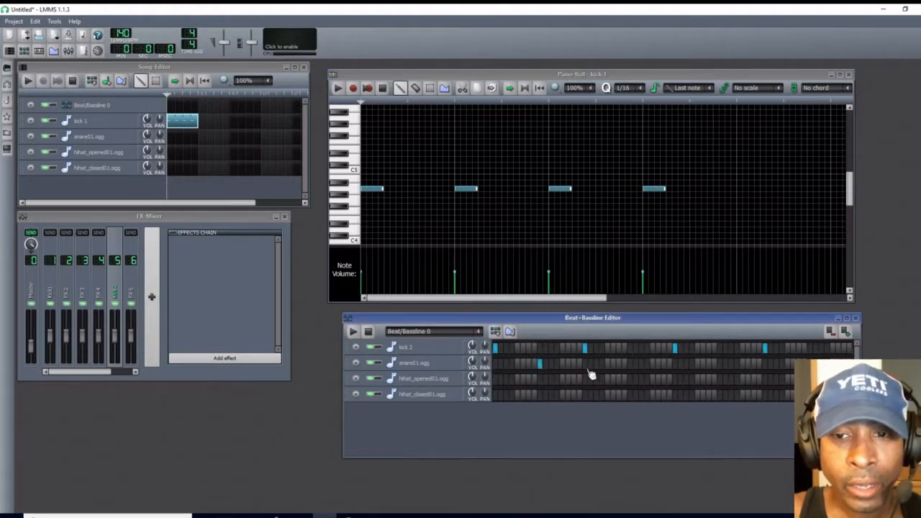
pyautogui.click(630, 364)
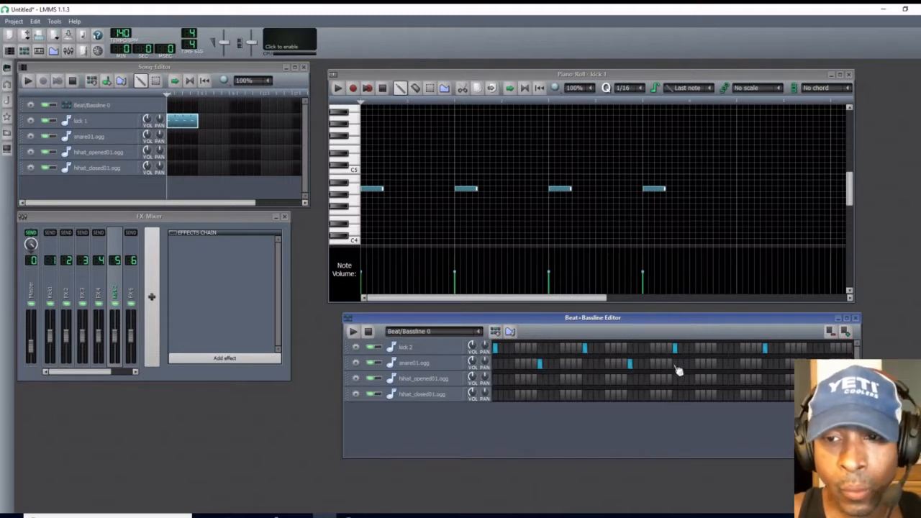
pyautogui.click(720, 364)
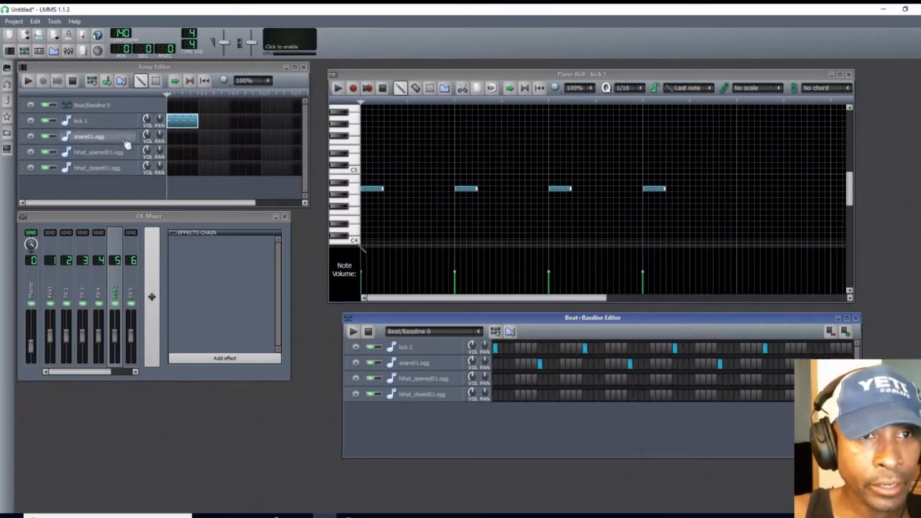
# Close the kick 1 Piano-Roll, create a snare01.ogg pattern at bar 1 of the Song-Editor, and place an A4 note on its third beat.
pyautogui.click(847, 74)
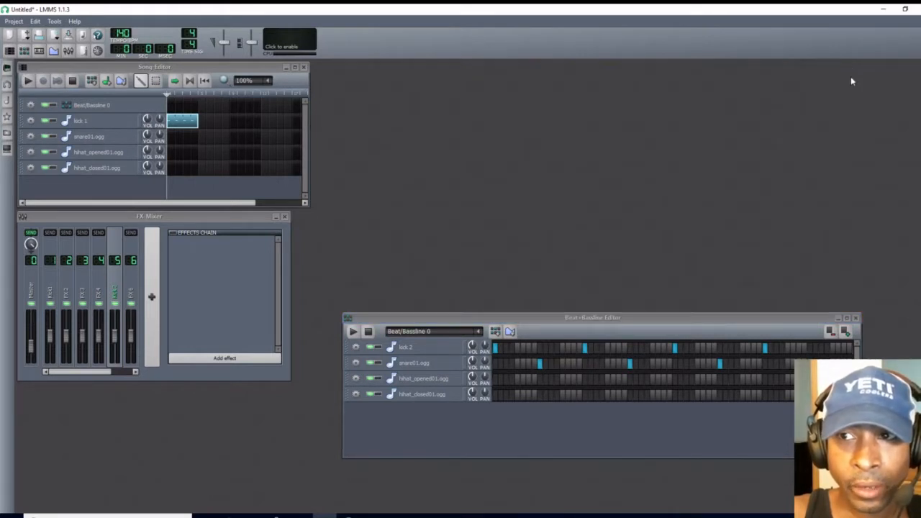
pyautogui.doubleClick(172, 140)
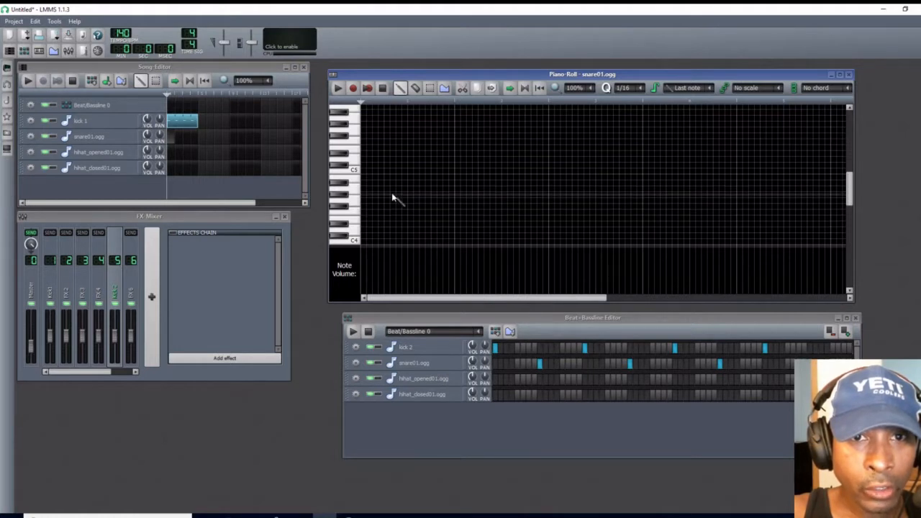
pyautogui.click(414, 189)
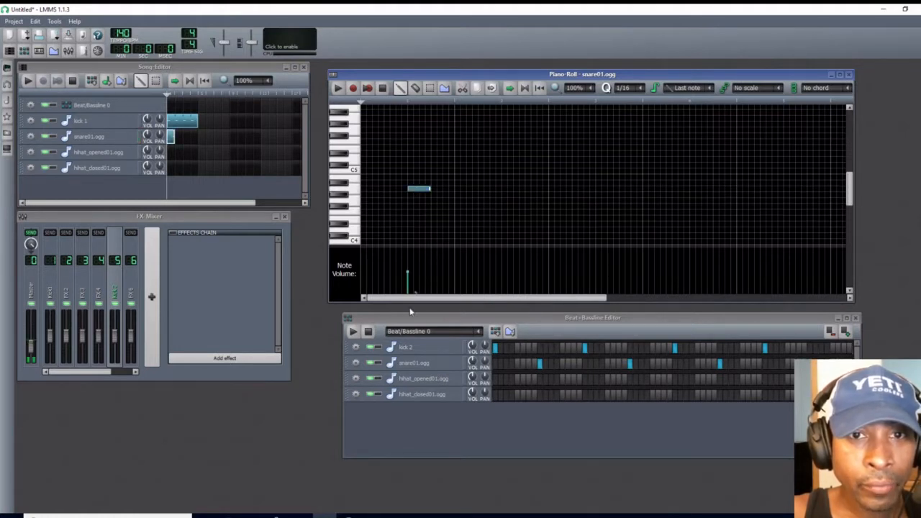
# Fill beats 1, 2 and 4 of bar 1 with snare notes on A4 and delete them again, keeping the beat 3 note.
pyautogui.click(365, 189)
pyautogui.click(387, 189)
pyautogui.click(436, 190)
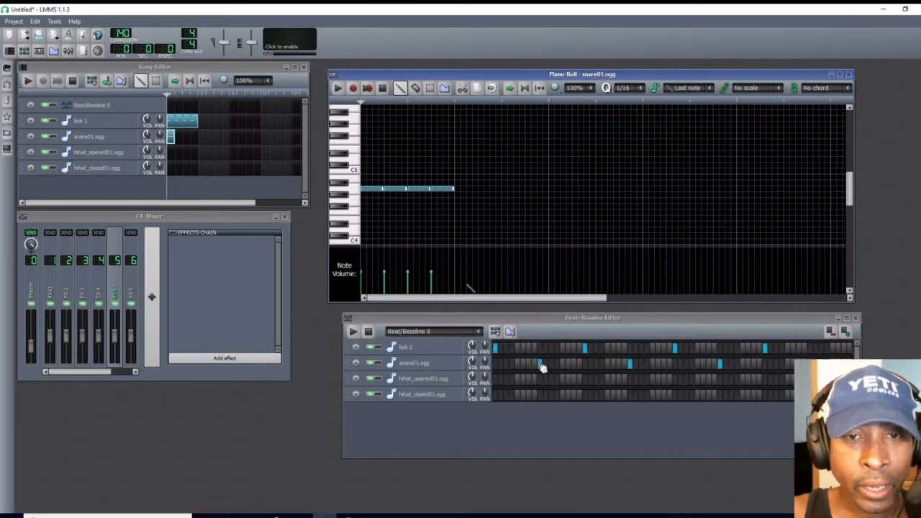
pyautogui.rightClick(395, 189)
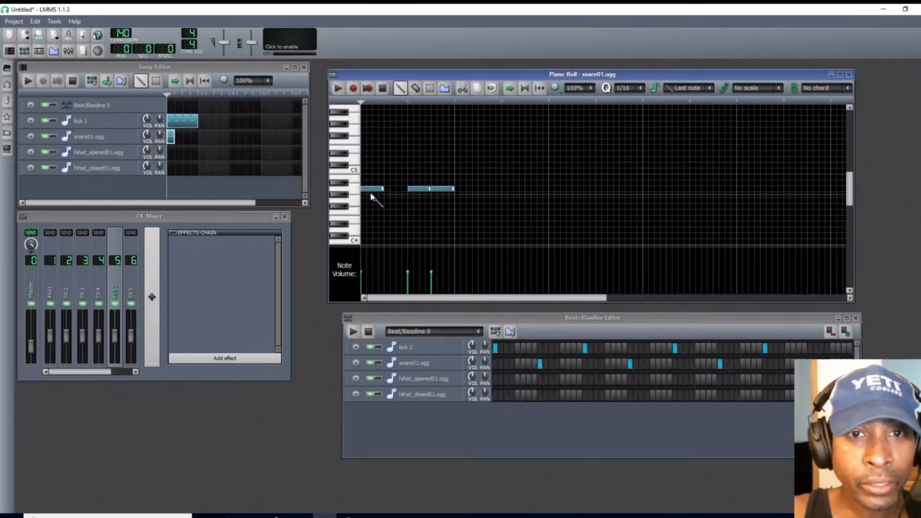
pyautogui.rightClick(371, 189)
pyautogui.rightClick(446, 189)
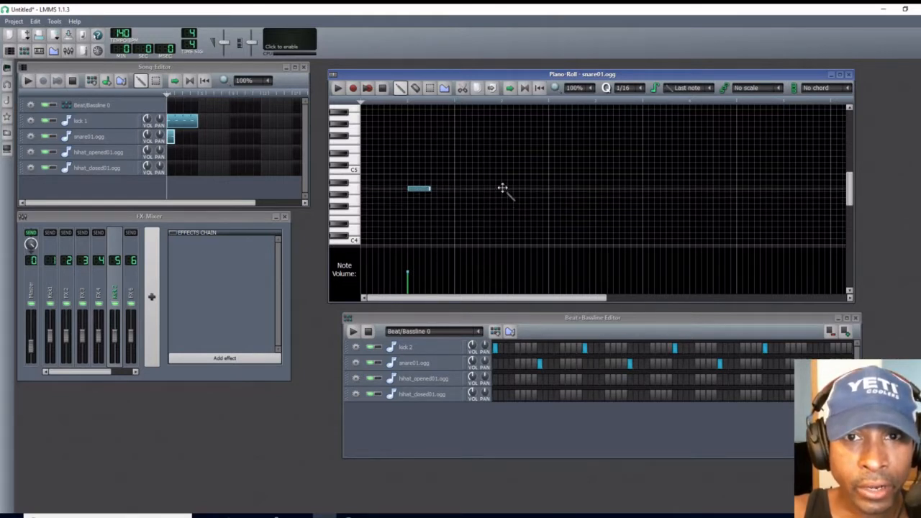
# Place snare notes on A4 on beat 3 of bars 2, 3 and 4 in the Piano-Roll.
pyautogui.click(502, 189)
pyautogui.click(596, 184)
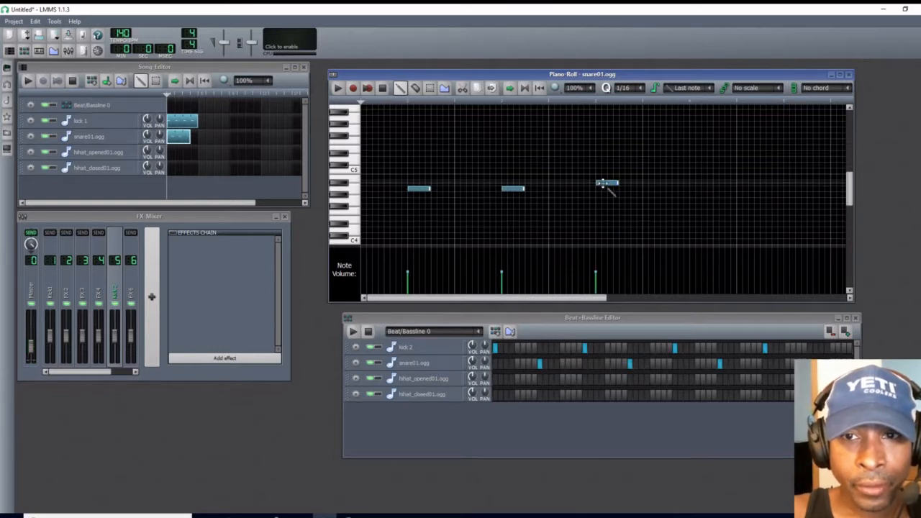
pyautogui.moveTo(605, 183); pyautogui.dragTo(607, 189)
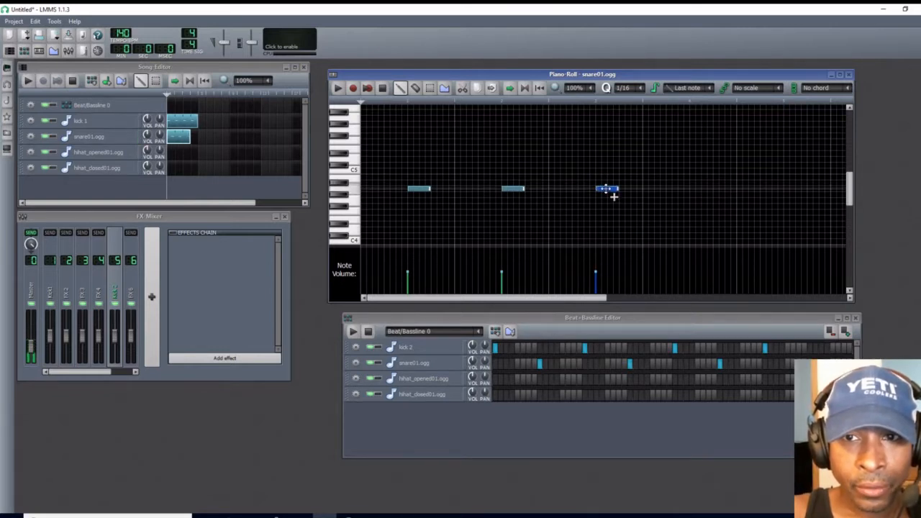
pyautogui.click(691, 189)
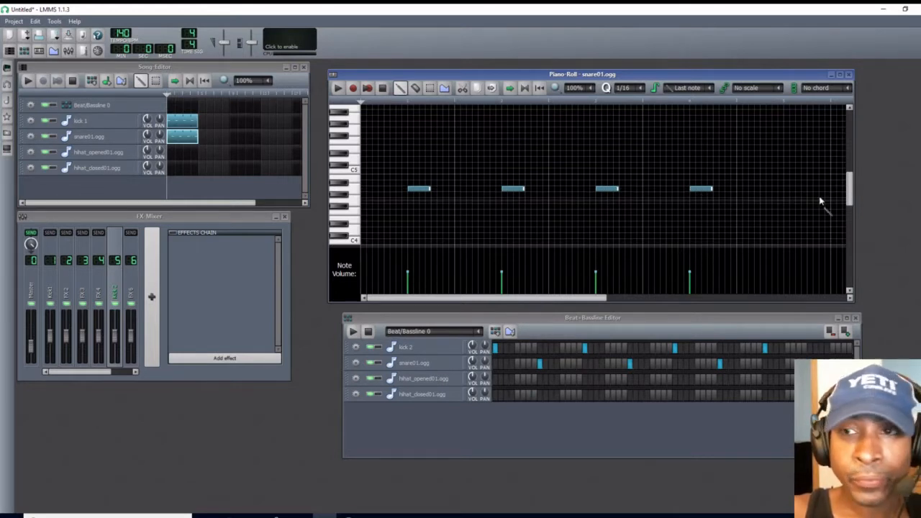
# Reopen the snare01.ogg pattern in the Piano-Roll, play and stop it, and close the Piano-Roll.
pyautogui.click(850, 75)
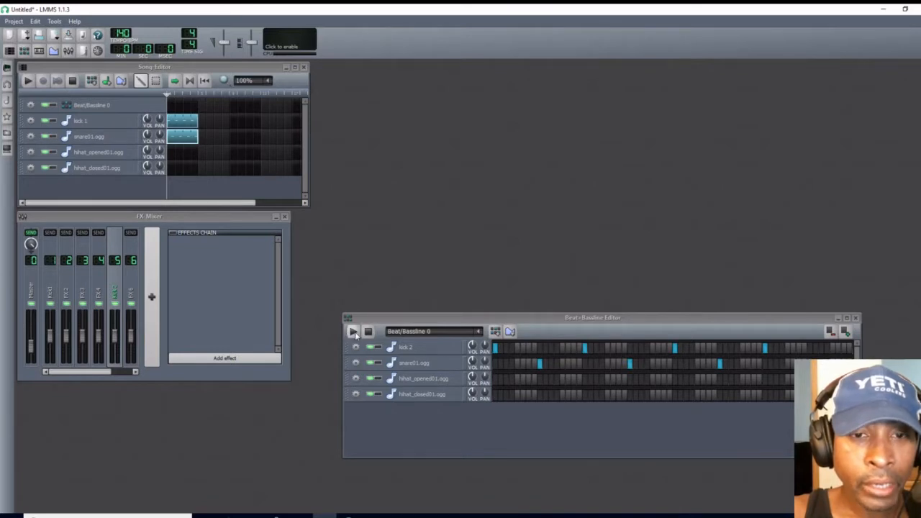
pyautogui.doubleClick(191, 139)
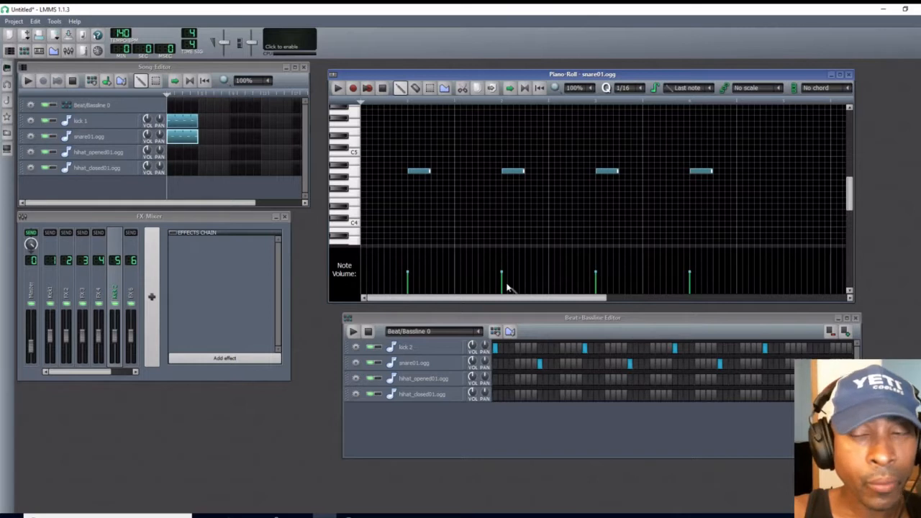
pyautogui.click(338, 89)
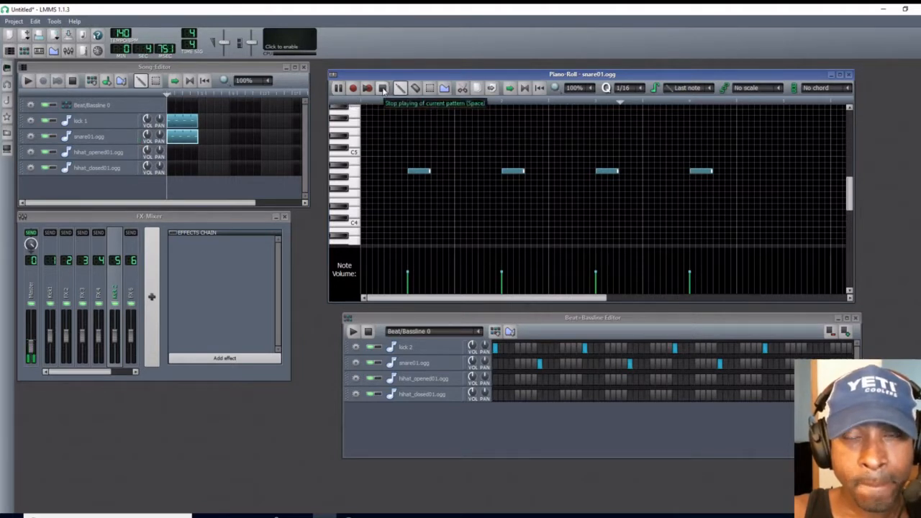
pyautogui.click(383, 88)
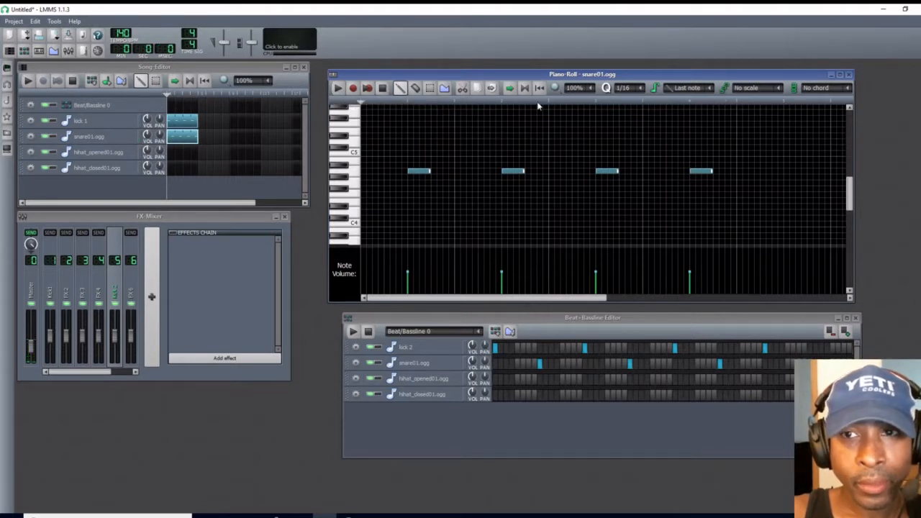
pyautogui.click(849, 74)
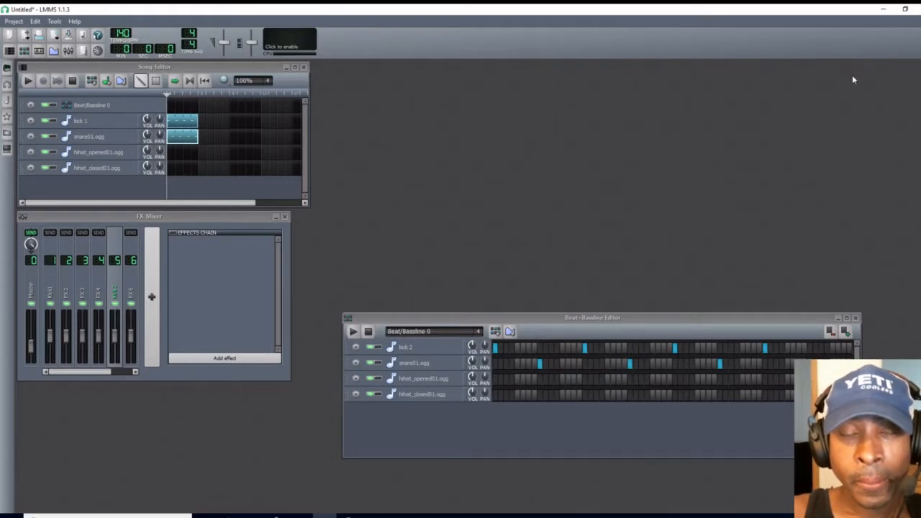
# Play and stop the kick and snare patterns in the Song-Editor, and do the same in the Beat+Bassline Editor for comparison.
pyautogui.click(28, 81)
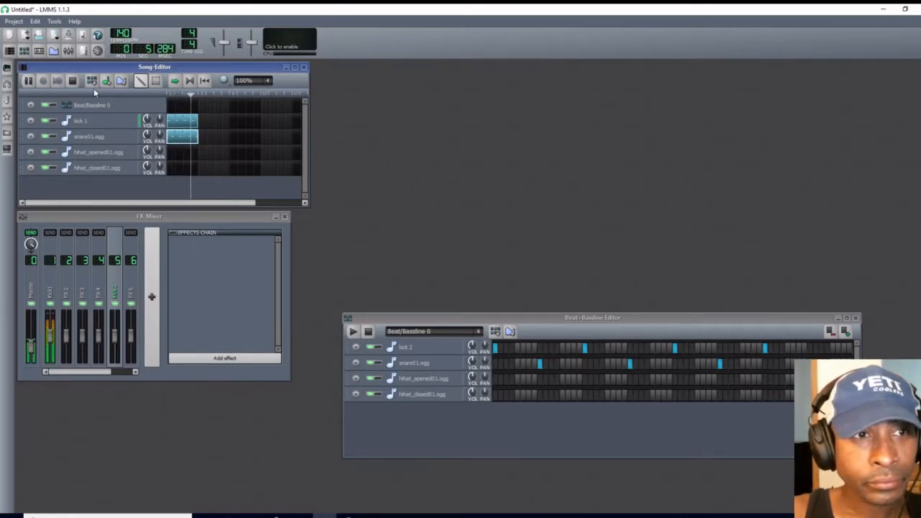
pyautogui.click(72, 82)
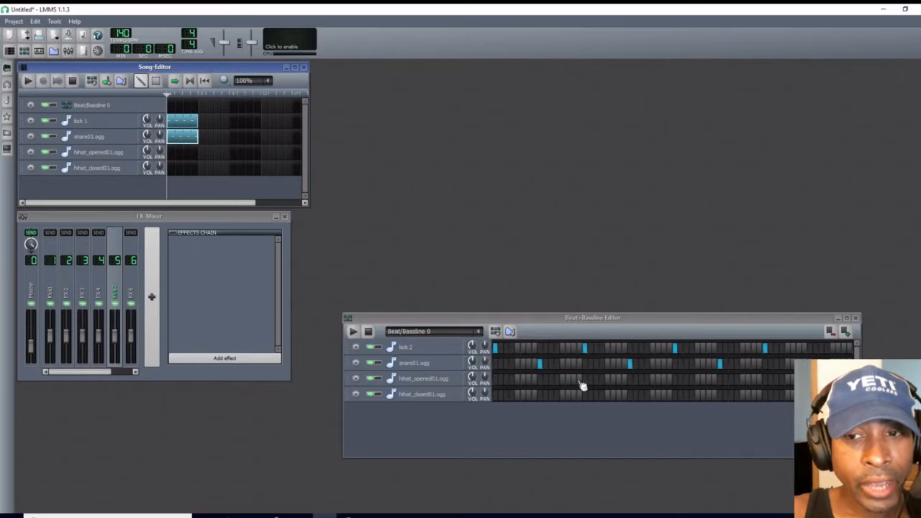
pyautogui.click(353, 333)
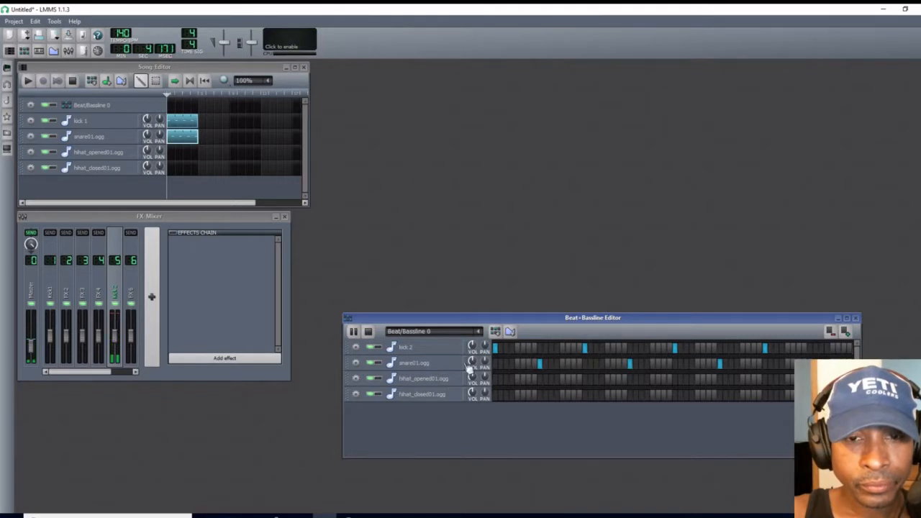
pyautogui.click(367, 333)
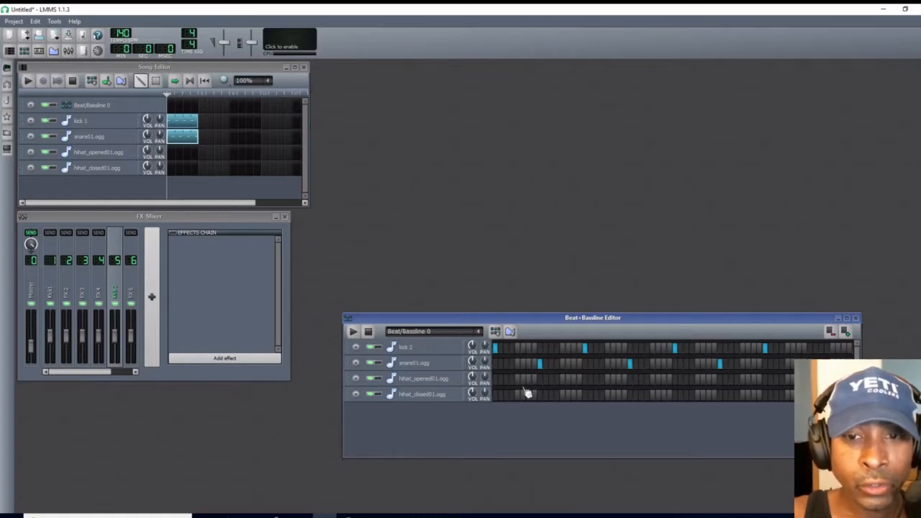
# Enable the hihat_opened01.ogg steps on beat 4 of bars 1, 2 and 3 in the Beat+Bassline Editor.
pyautogui.click(563, 379)
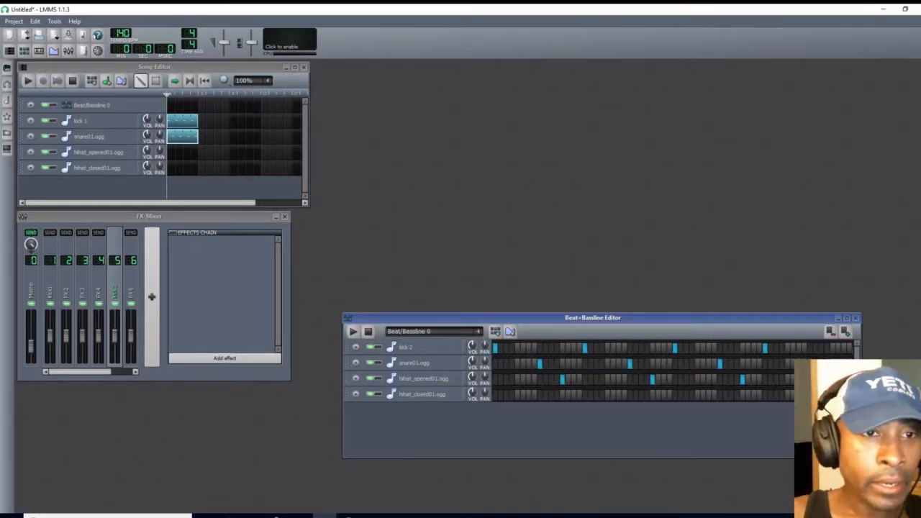
# Create a hihat_opened01.ogg pattern at bar 1 of the Song-Editor and place A4 notes on all four beats of bar 1.
pyautogui.doubleClick(172, 157)
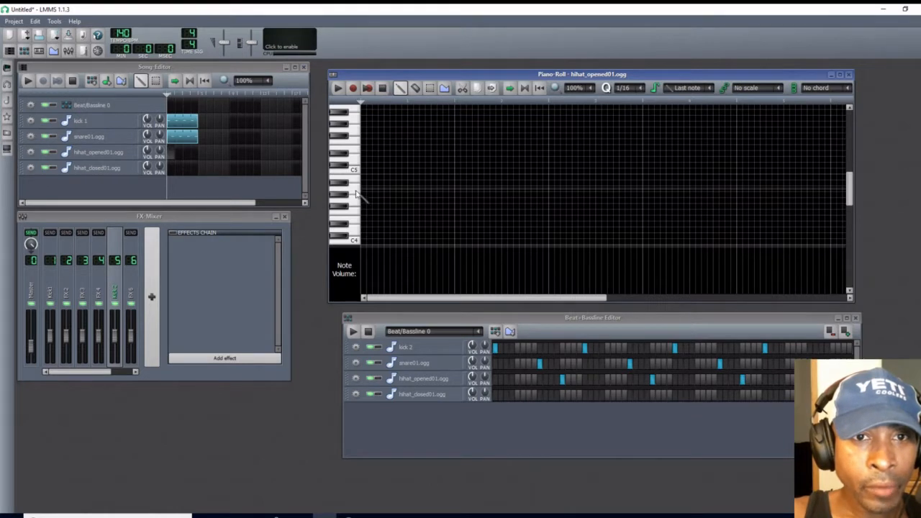
pyautogui.moveTo(366, 192); pyautogui.dragTo(409, 196)
pyautogui.click(408, 191)
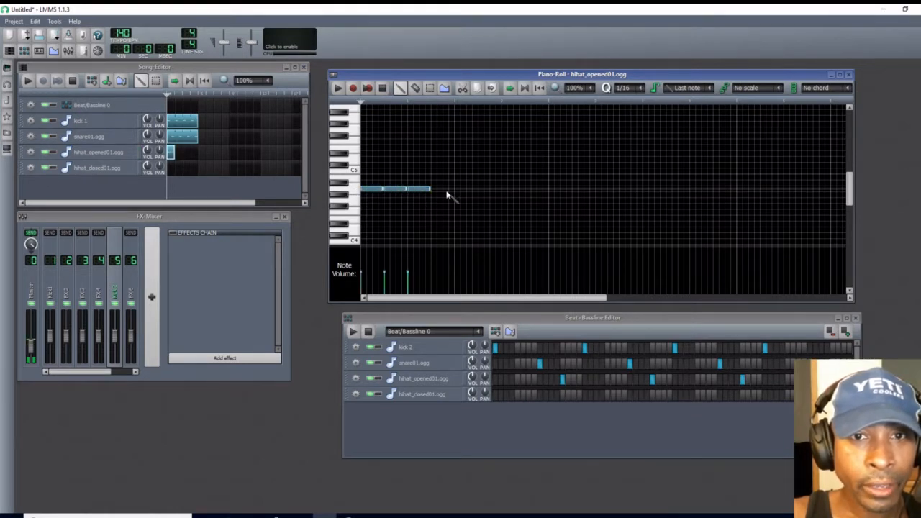
pyautogui.click(432, 190)
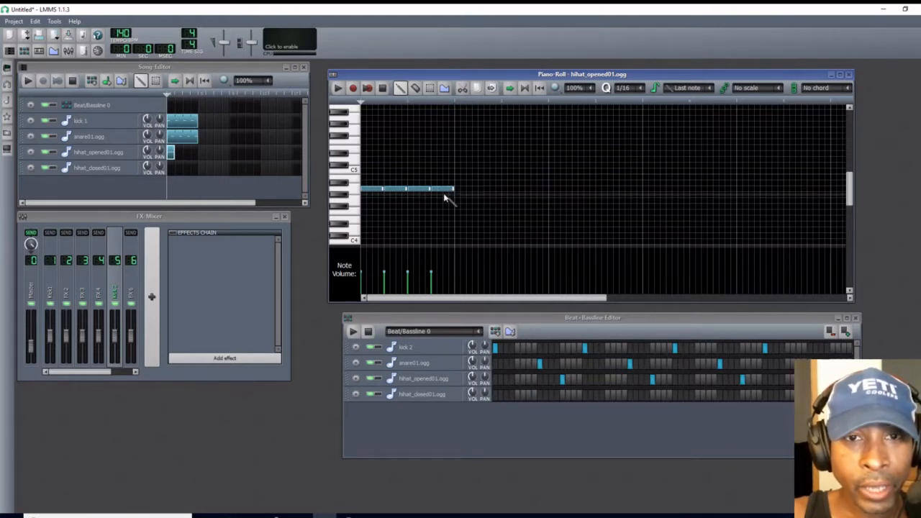
# Delete the hihat_opened01.ogg notes on beats 1 to 3 of bar 1 and place A4 notes on beat 4 of bars 2, 3 and 4.
pyautogui.rightClick(368, 190)
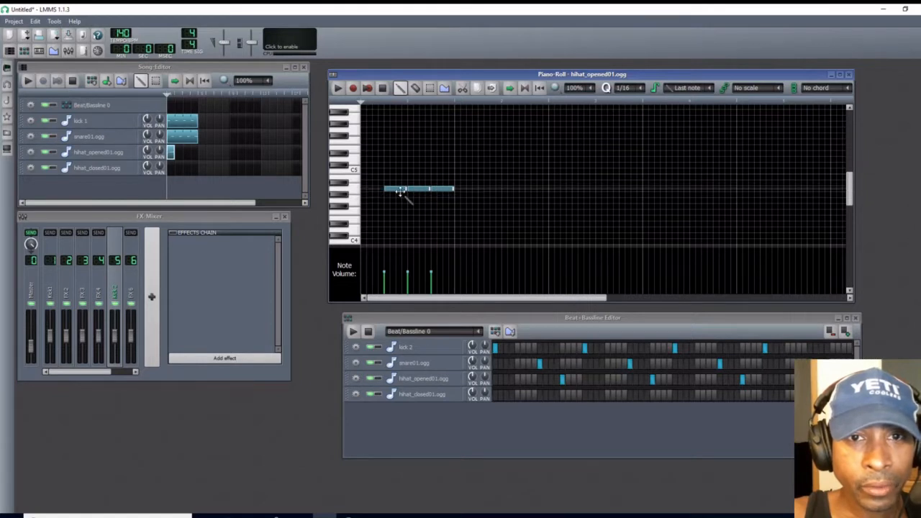
pyautogui.rightClick(400, 190)
pyautogui.rightClick(417, 189)
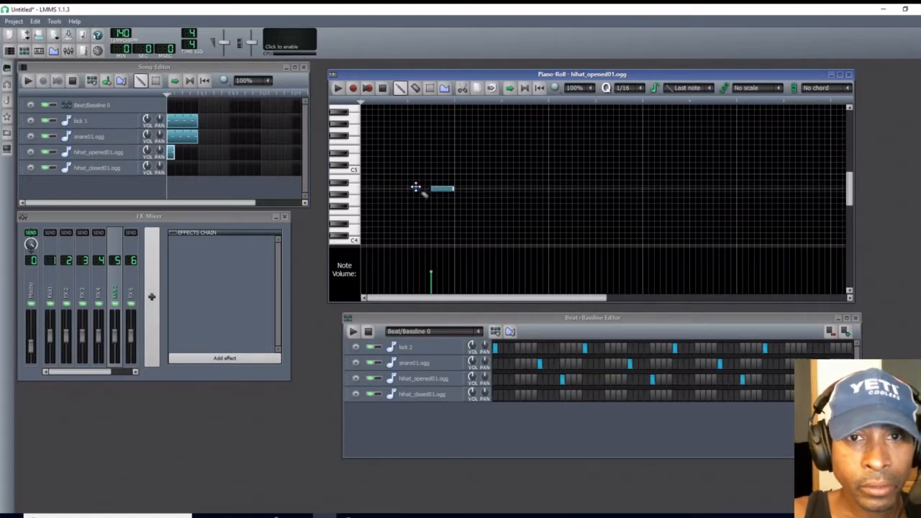
pyautogui.click(528, 189)
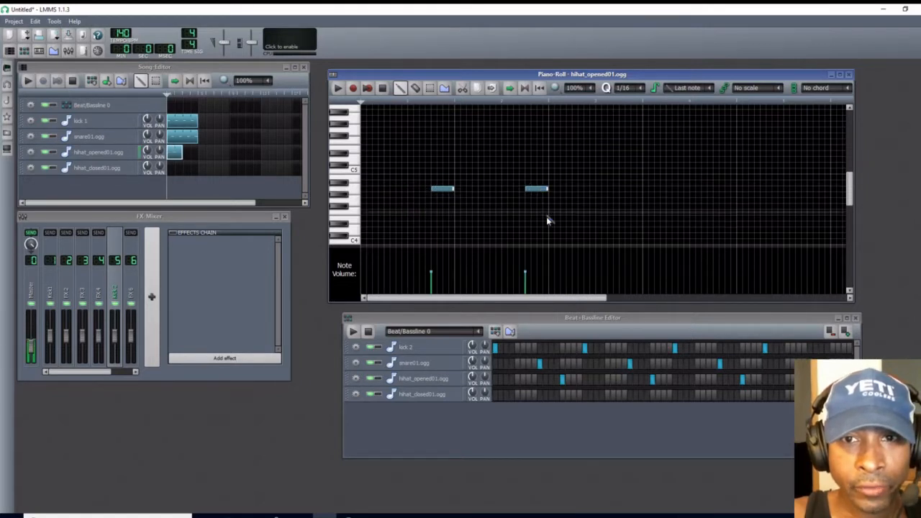
pyautogui.click(623, 189)
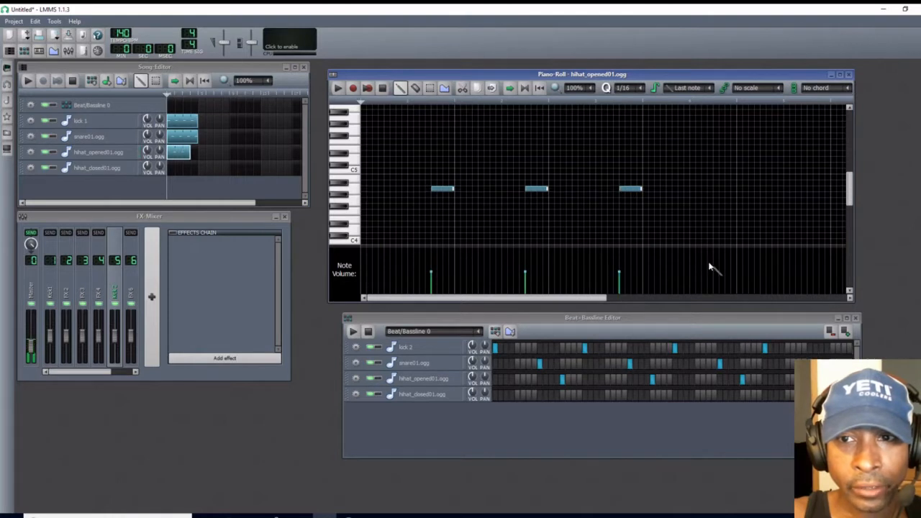
pyautogui.click(714, 190)
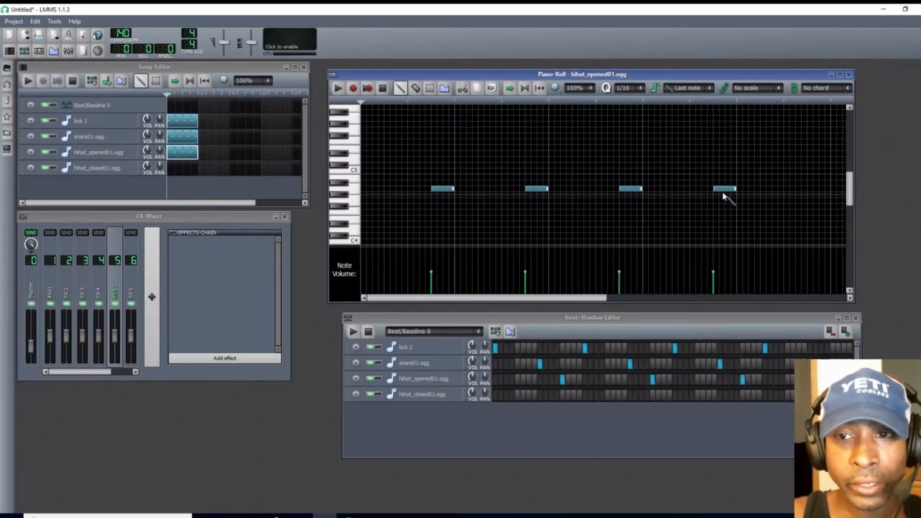
pyautogui.click(850, 74)
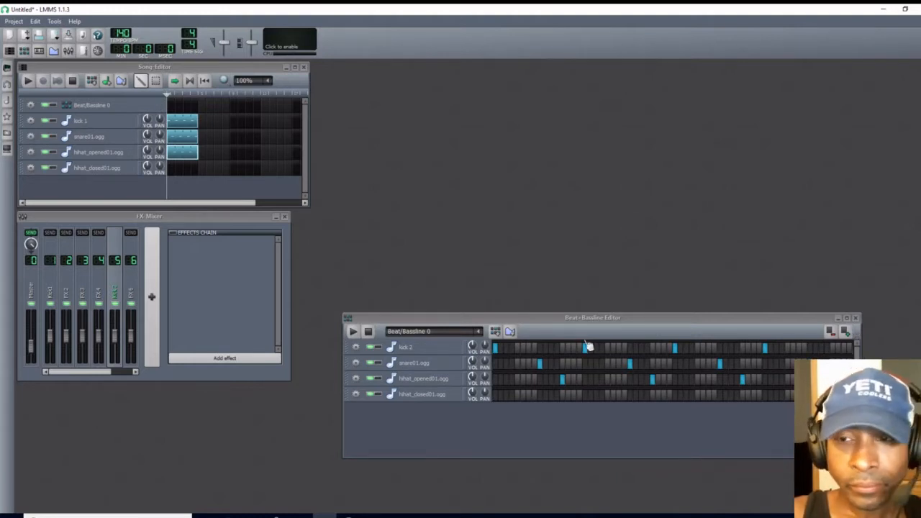
# Play and stop the beat in the Beat+Bassline Editor, and do the same in the Song-Editor for comparison.
pyautogui.click(354, 332)
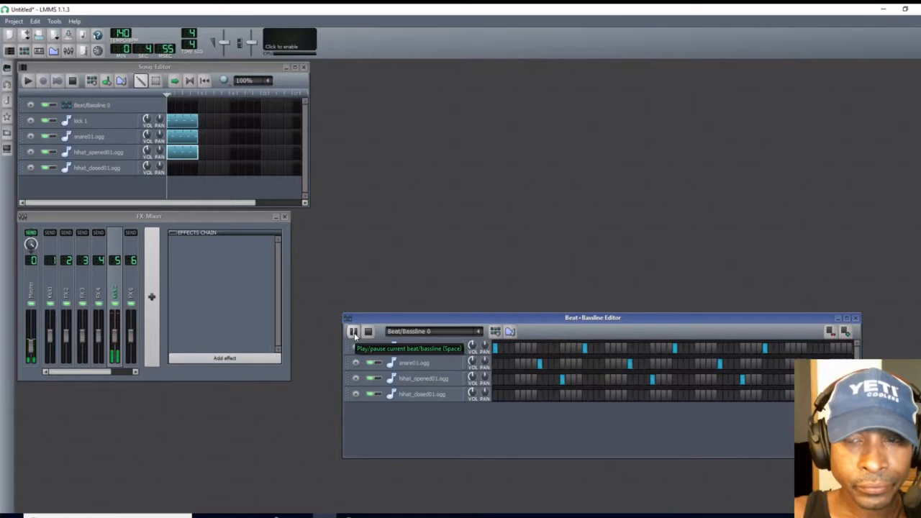
pyautogui.click(367, 332)
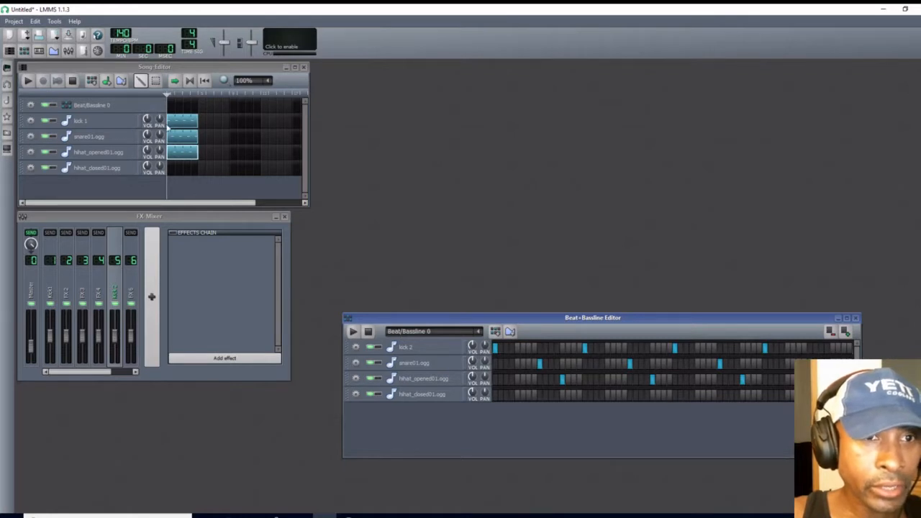
pyautogui.click(26, 81)
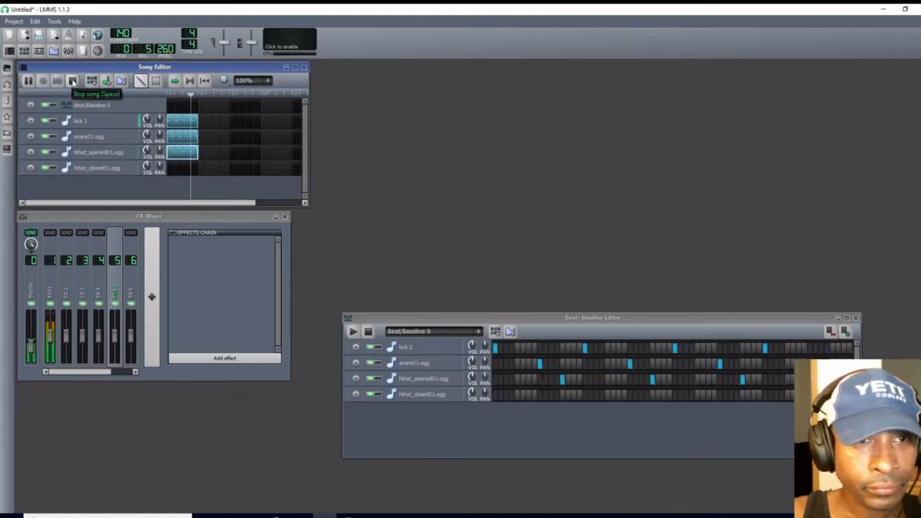
pyautogui.click(72, 82)
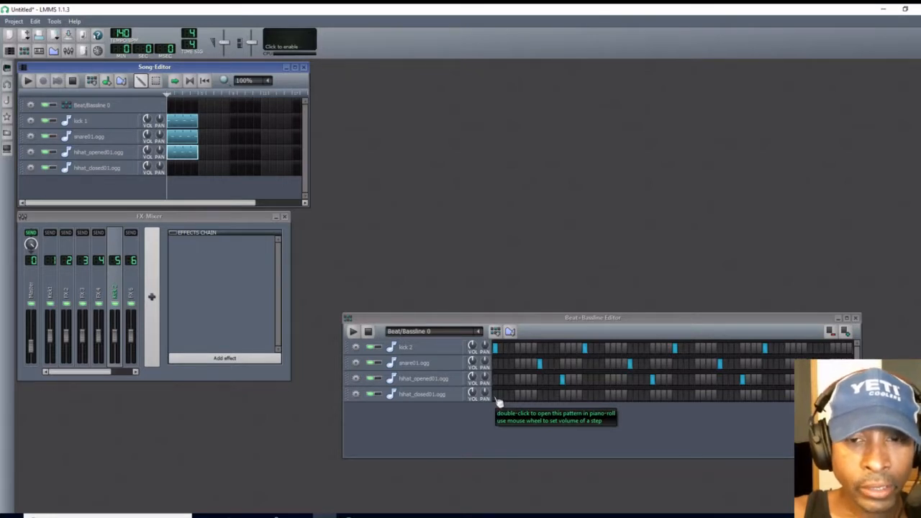
# Enable the hihat_closed01.ogg steps on all four beats of bars 1 and 2 in the Beat+Bassline Editor.
pyautogui.click(496, 395)
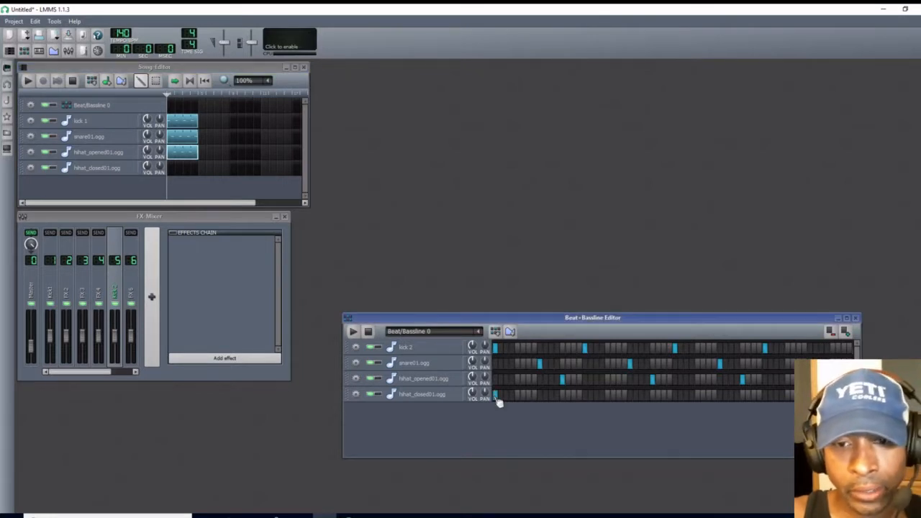
pyautogui.click(539, 395)
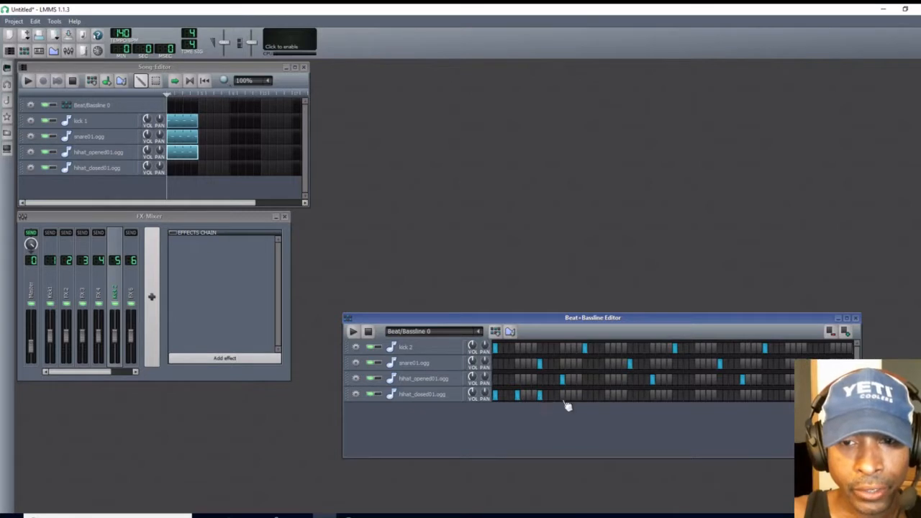
pyautogui.click(563, 396)
pyautogui.click(585, 396)
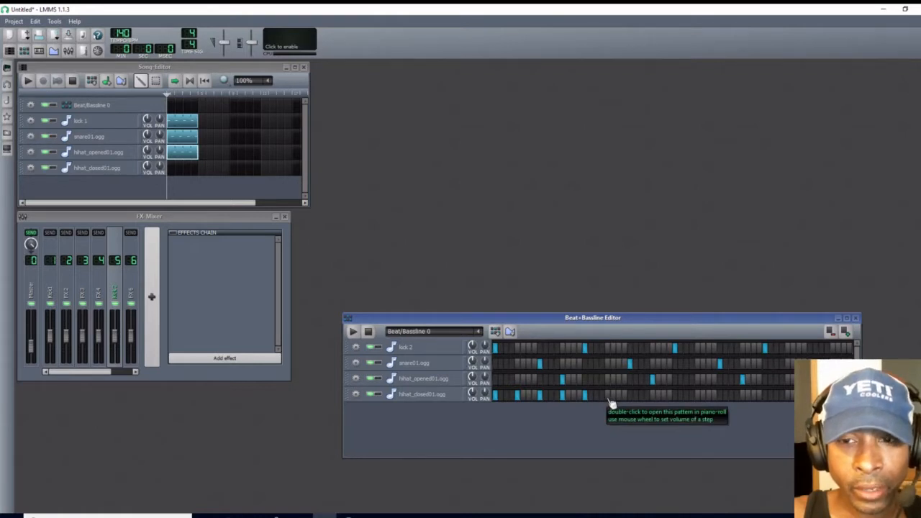
pyautogui.click(608, 397)
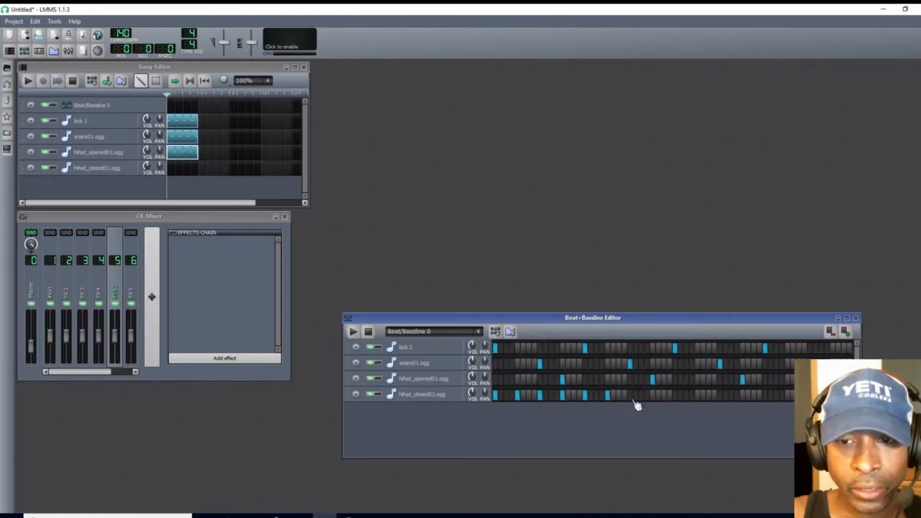
pyautogui.click(630, 396)
pyautogui.click(653, 397)
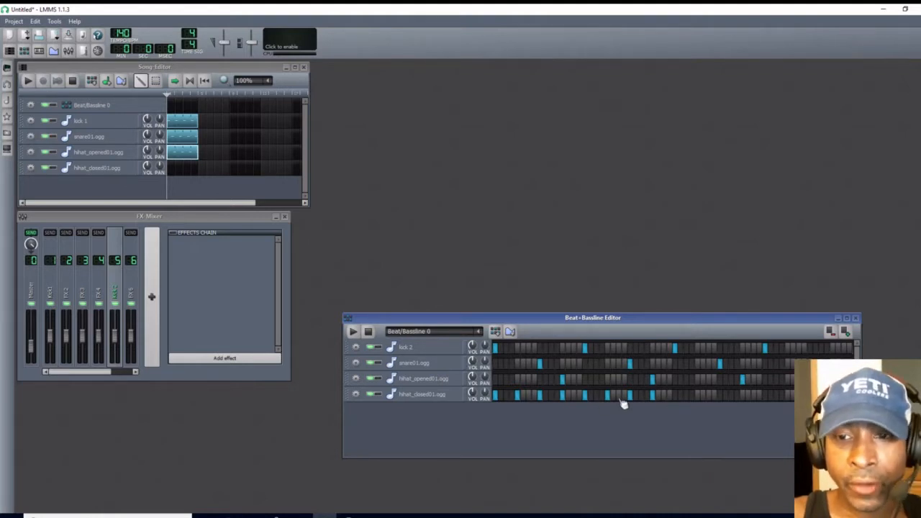
pyautogui.click(652, 397)
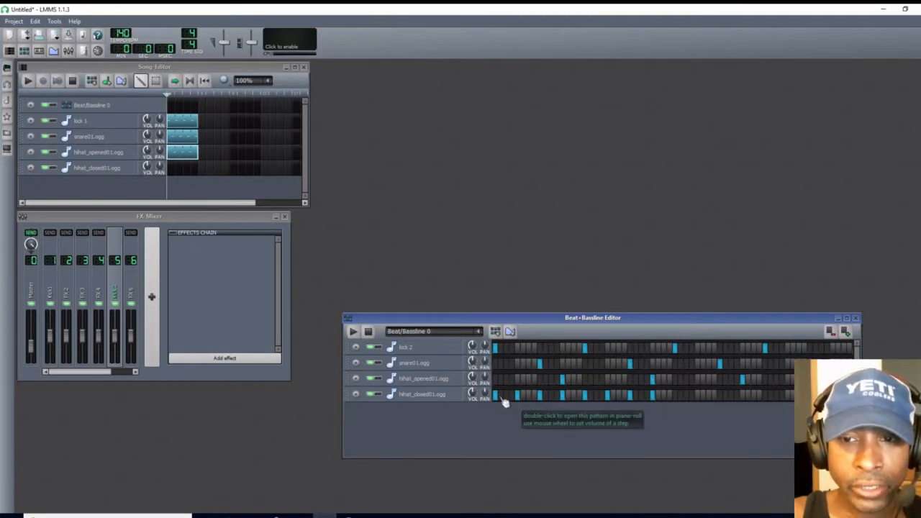
# Enable every second hihat_closed01.ogg step across bars 3 and 4 in the Beat+Bassline Editor.
pyautogui.click(675, 398)
pyautogui.click(687, 398)
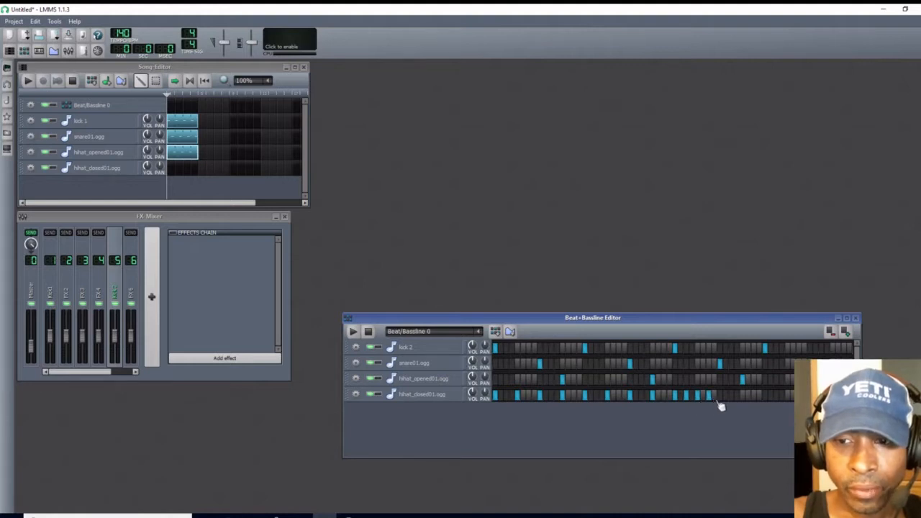
pyautogui.click(721, 397)
pyautogui.click(731, 398)
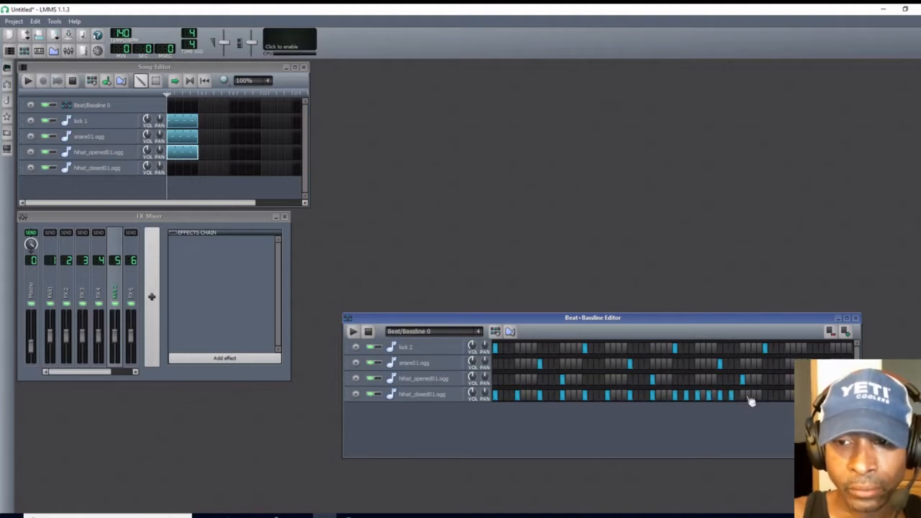
pyautogui.click(744, 398)
pyautogui.click(754, 398)
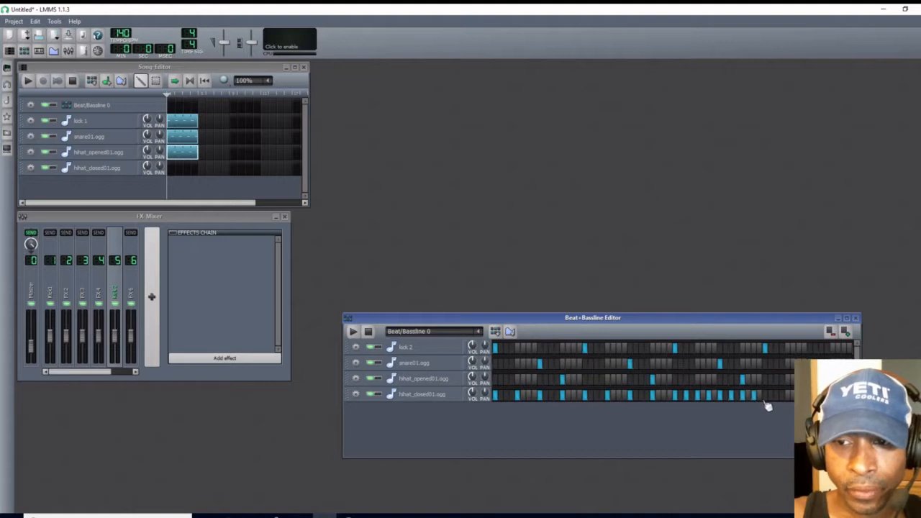
pyautogui.click(766, 398)
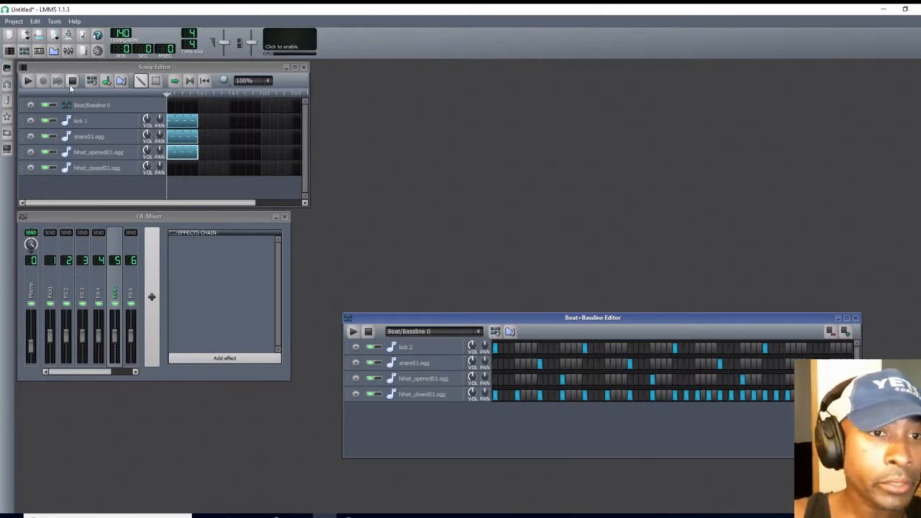
# Create a hihat_closed01.ogg pattern at bar 1 of the Song-Editor, open it in the Piano-Roll, and widen the Piano-Roll window.
pyautogui.doubleClick(174, 172)
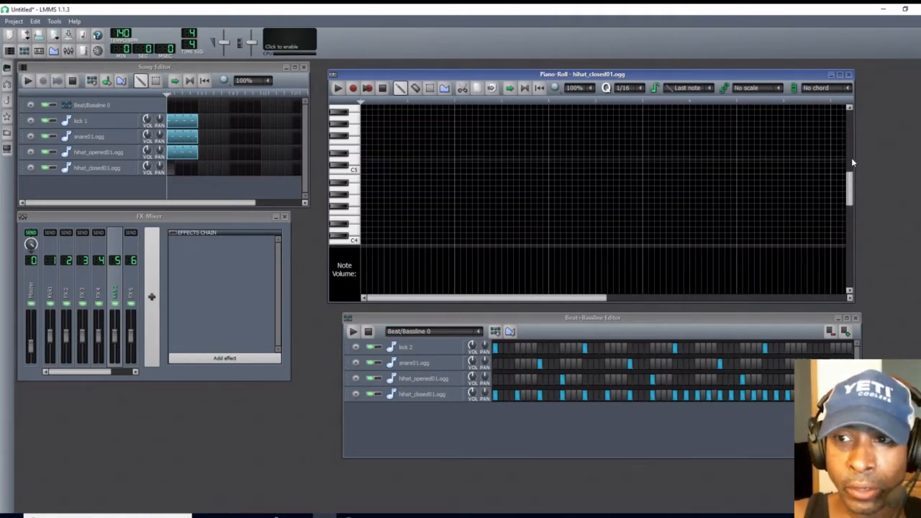
pyautogui.moveTo(855, 155); pyautogui.dragTo(920, 155)
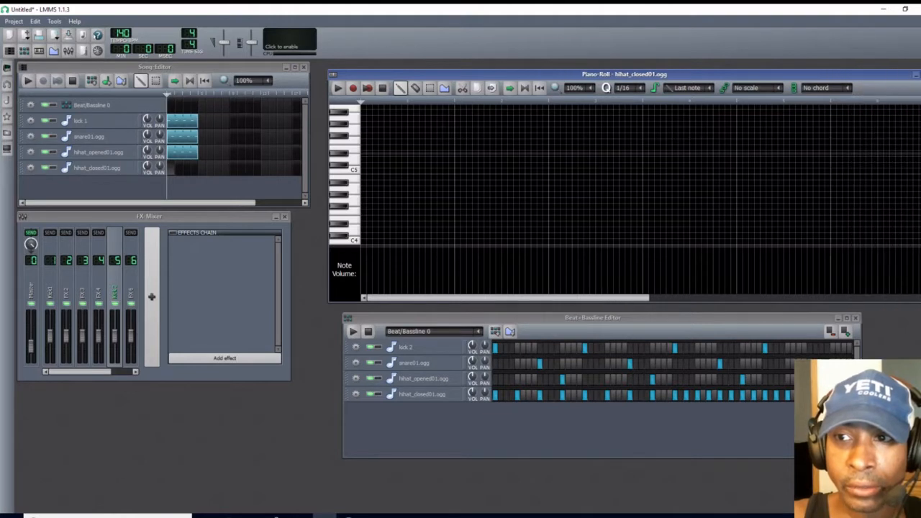
pyautogui.moveTo(832, 75); pyautogui.dragTo(717, 73)
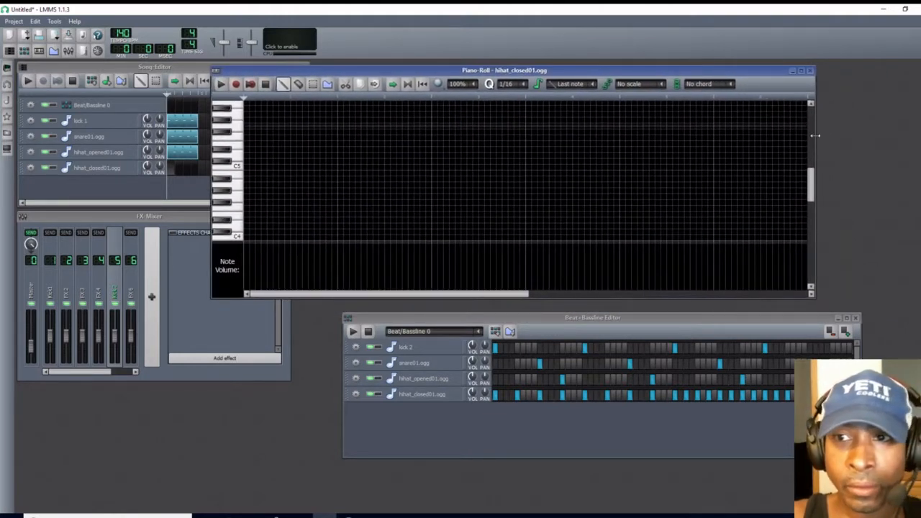
pyautogui.moveTo(815, 133); pyautogui.dragTo(920, 133)
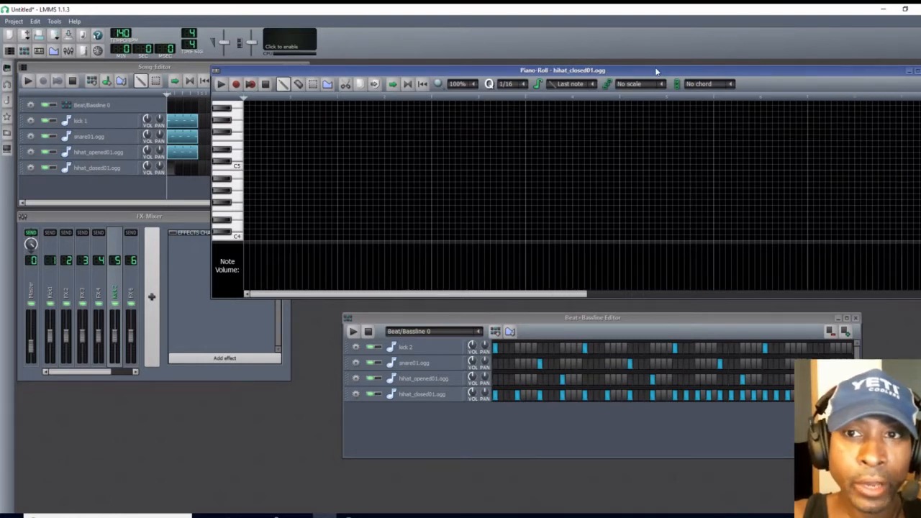
pyautogui.moveTo(655, 70); pyautogui.dragTo(589, 69)
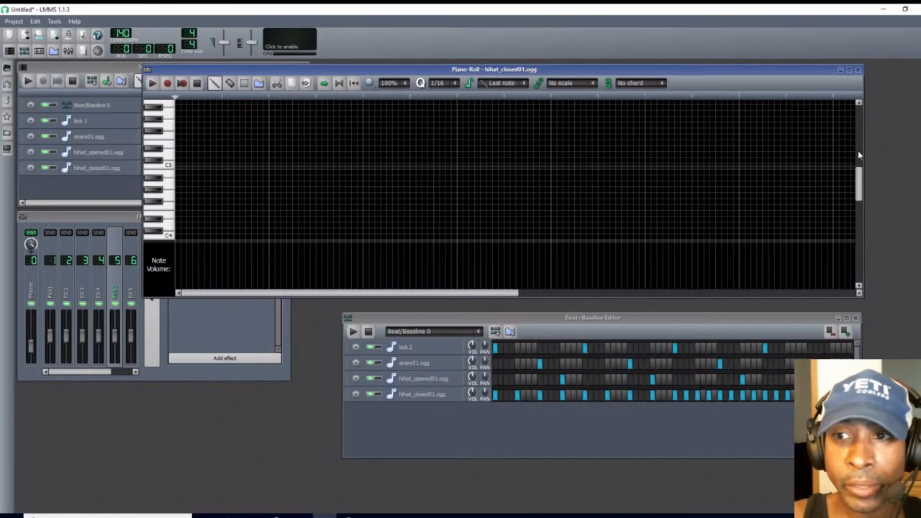
pyautogui.moveTo(864, 145); pyautogui.dragTo(920, 144)
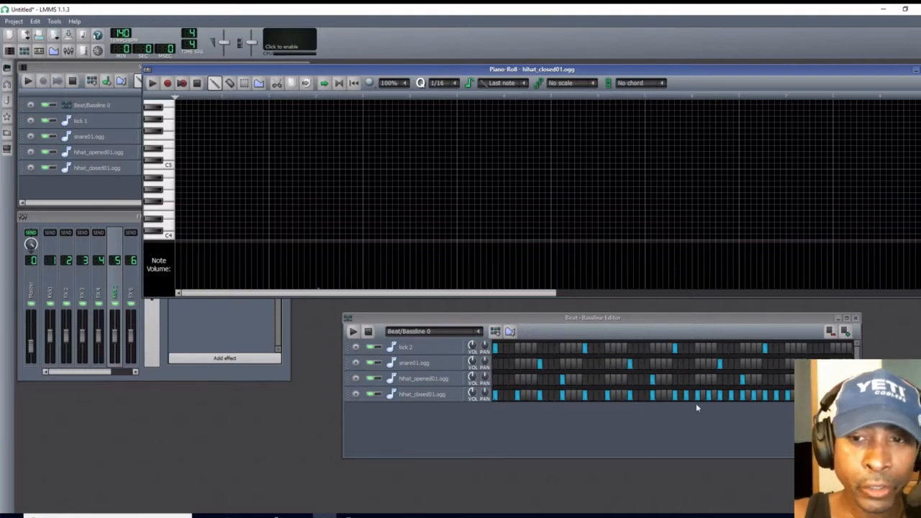
# Place A4 notes on all four beats of bars 1 and 2 in the hihat_closed01.ogg pattern.
pyautogui.click(181, 185)
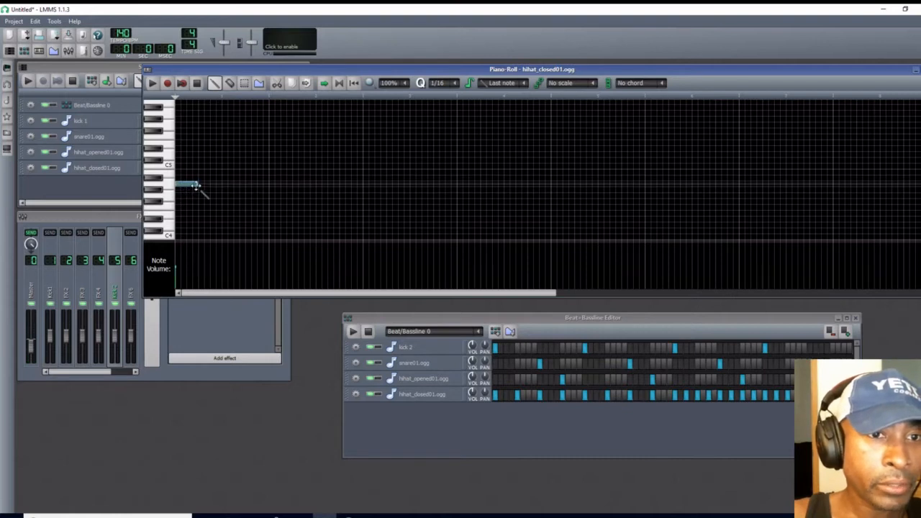
pyautogui.click(205, 186)
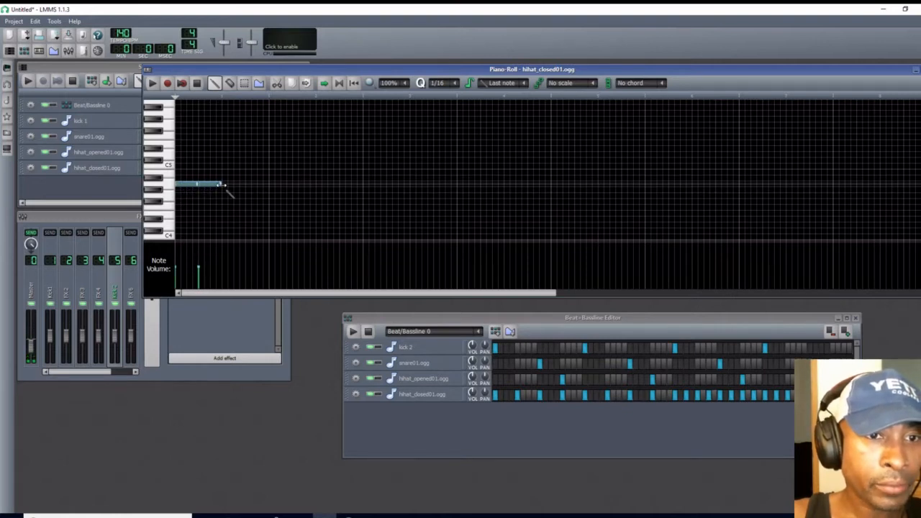
pyautogui.click(231, 186)
pyautogui.click(247, 186)
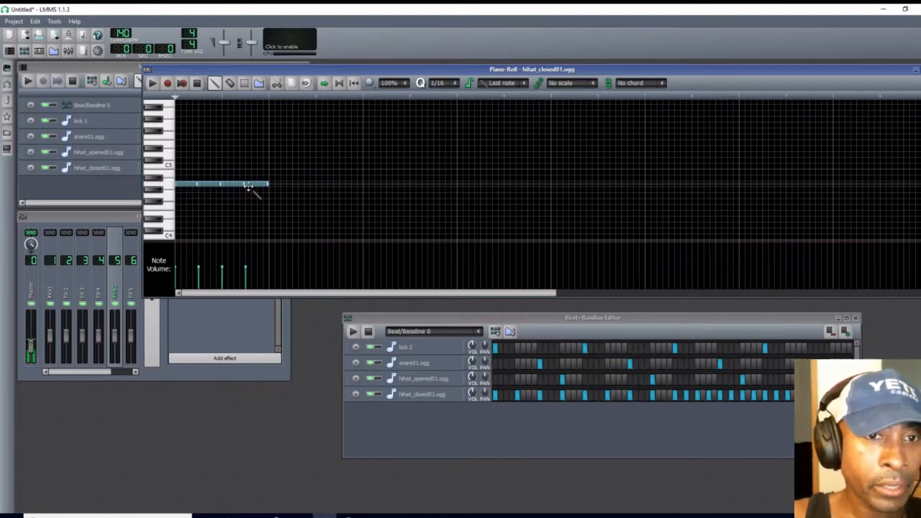
pyautogui.click(275, 186)
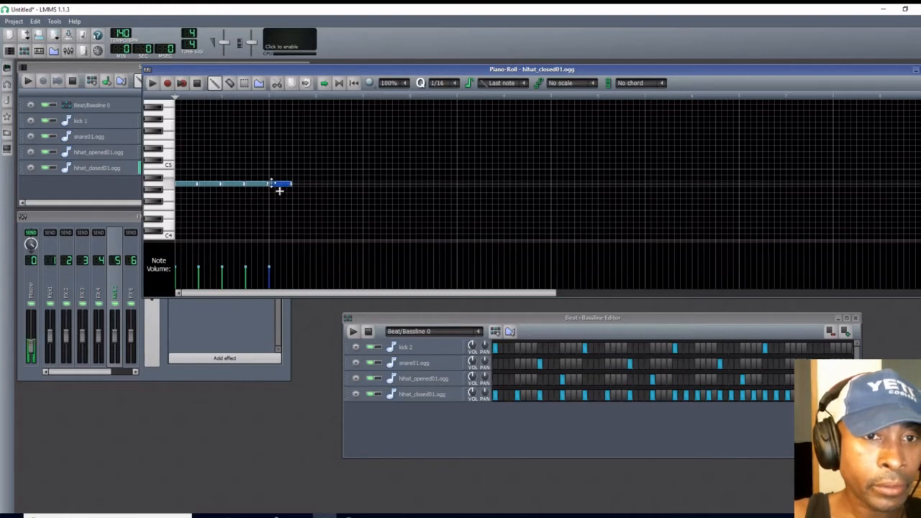
pyautogui.click(301, 186)
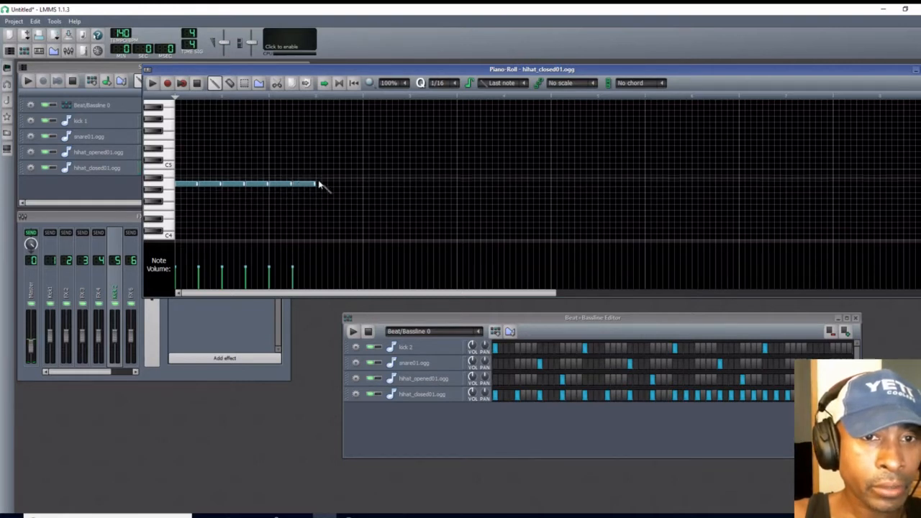
pyautogui.click(319, 185)
pyautogui.click(348, 189)
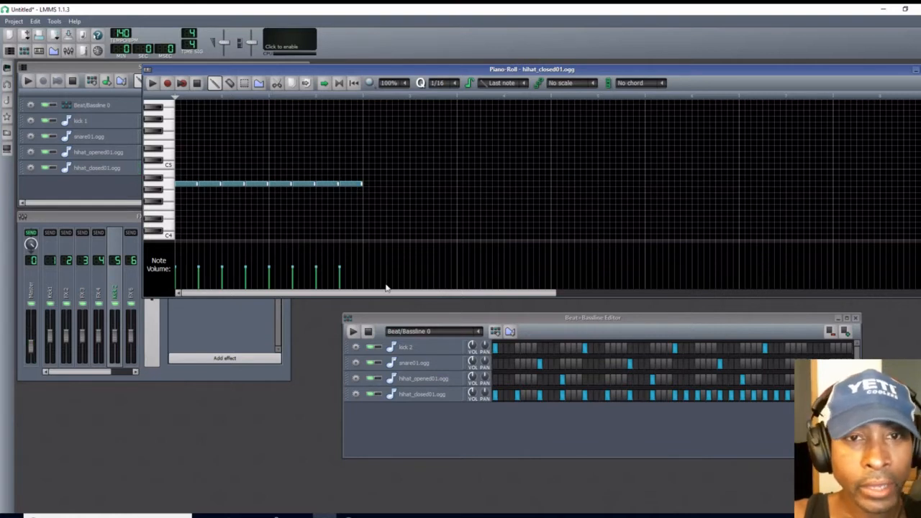
# Place A4 eighth notes on every half-beat of bar 3 in the hihat_closed01.ogg pattern.
pyautogui.click(366, 185)
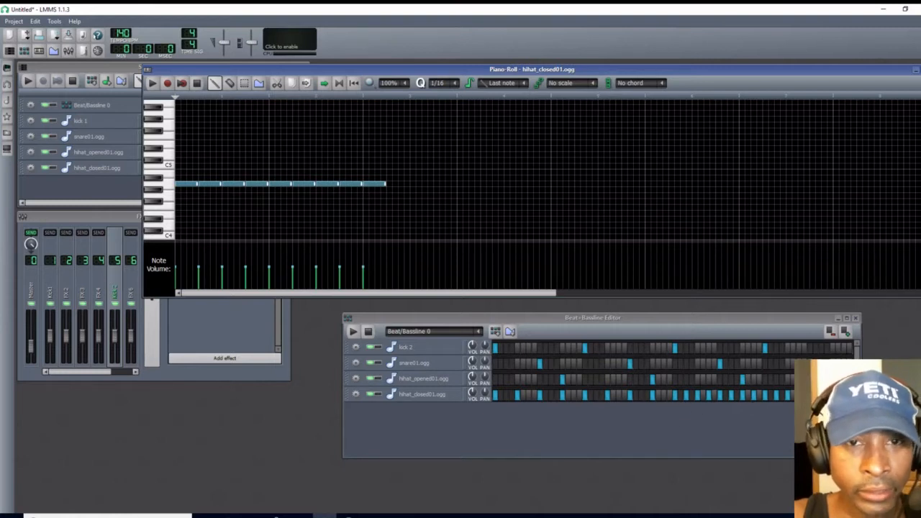
pyautogui.click(386, 185)
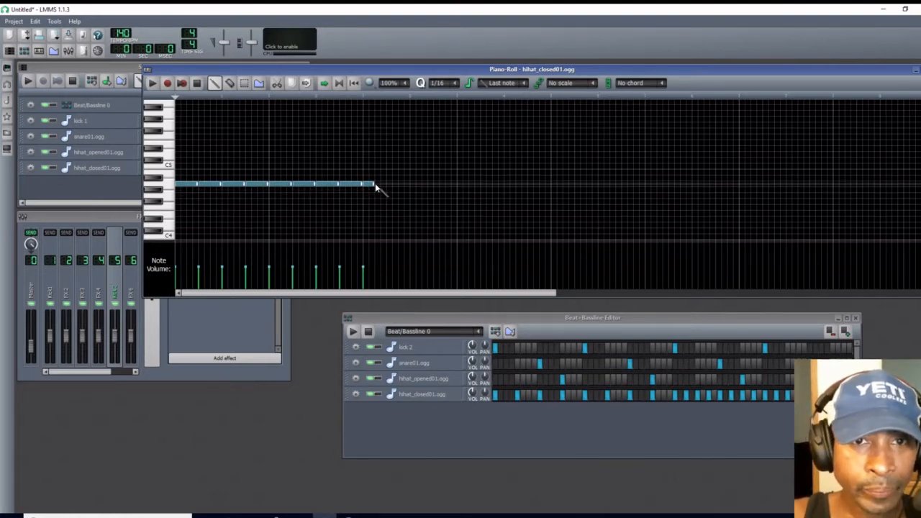
pyautogui.click(380, 185)
pyautogui.click(393, 186)
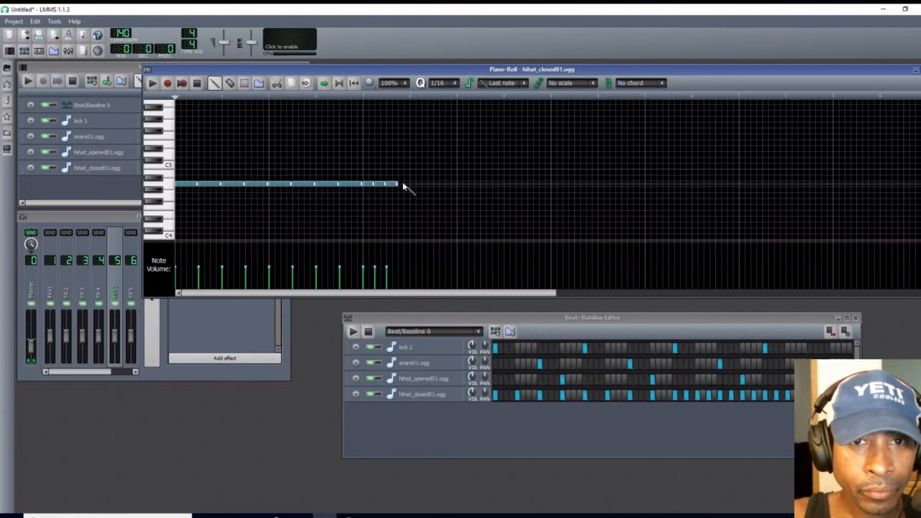
pyautogui.click(404, 186)
pyautogui.click(416, 186)
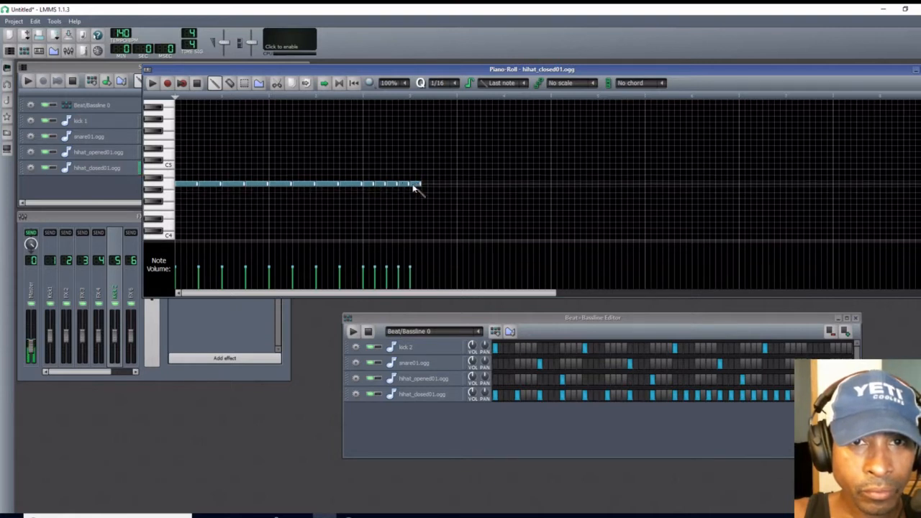
pyautogui.click(427, 185)
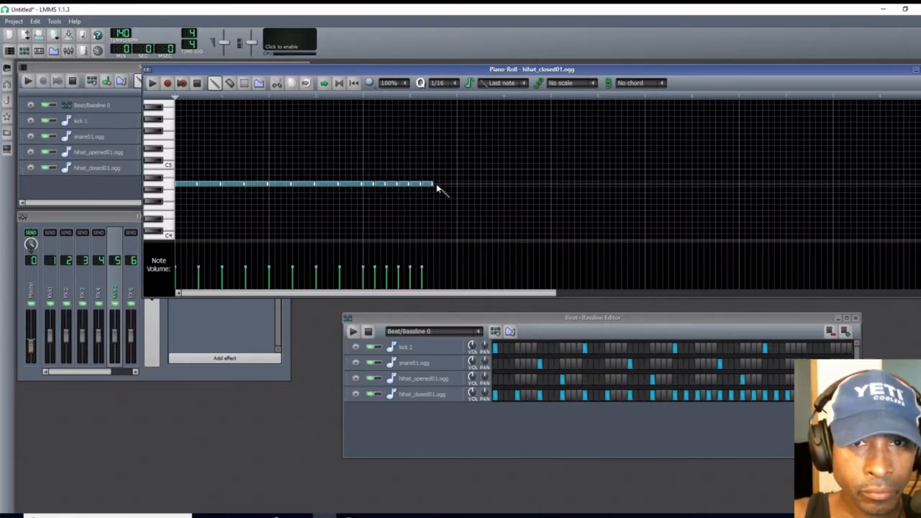
pyautogui.click(438, 186)
pyautogui.click(450, 185)
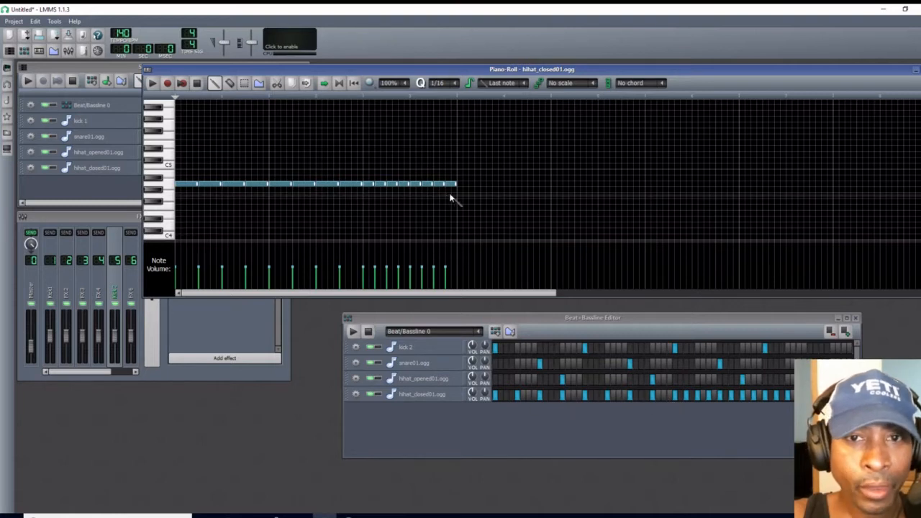
# Continue the A4 eighth notes on every half-beat of bar 4 in the hihat_closed01.ogg pattern.
pyautogui.click(470, 185)
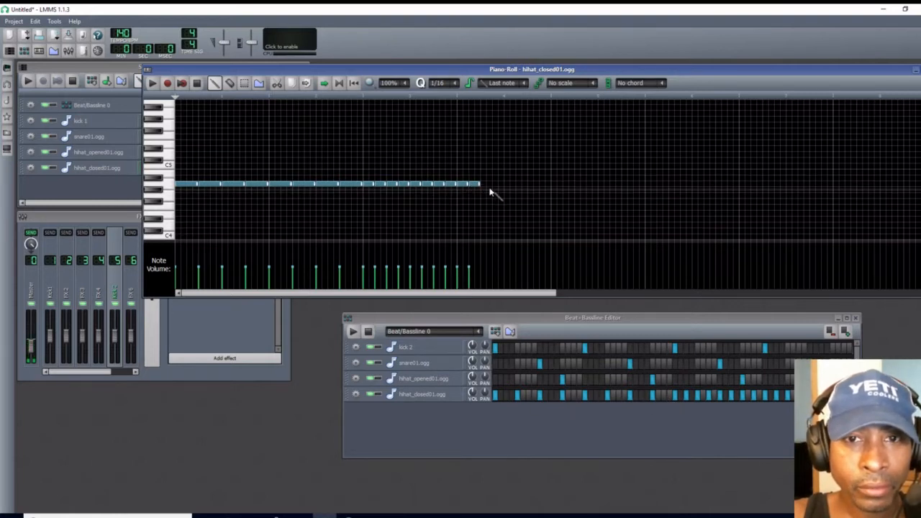
pyautogui.click(487, 185)
pyautogui.click(496, 185)
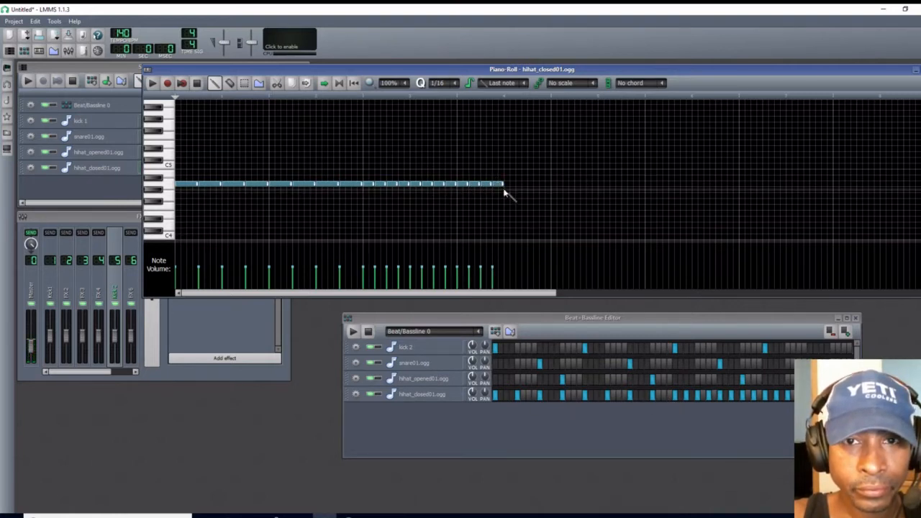
pyautogui.click(507, 185)
pyautogui.click(520, 185)
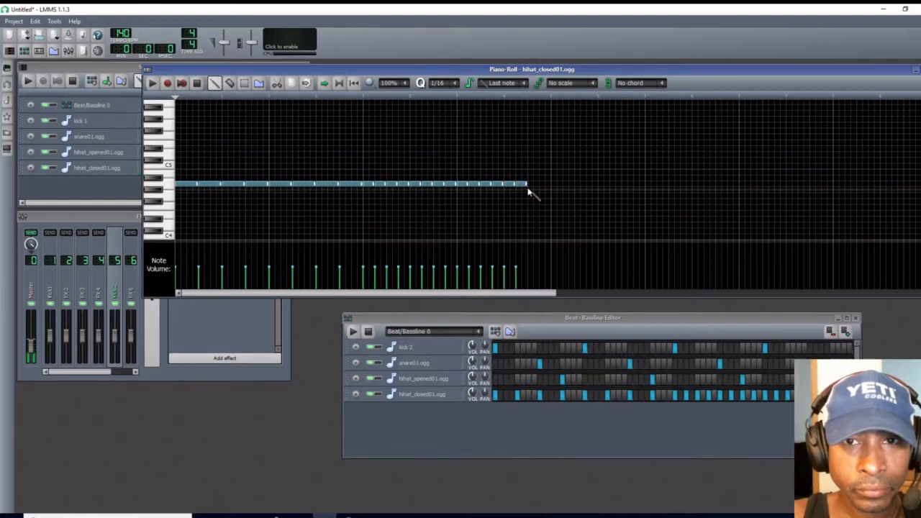
pyautogui.click(532, 185)
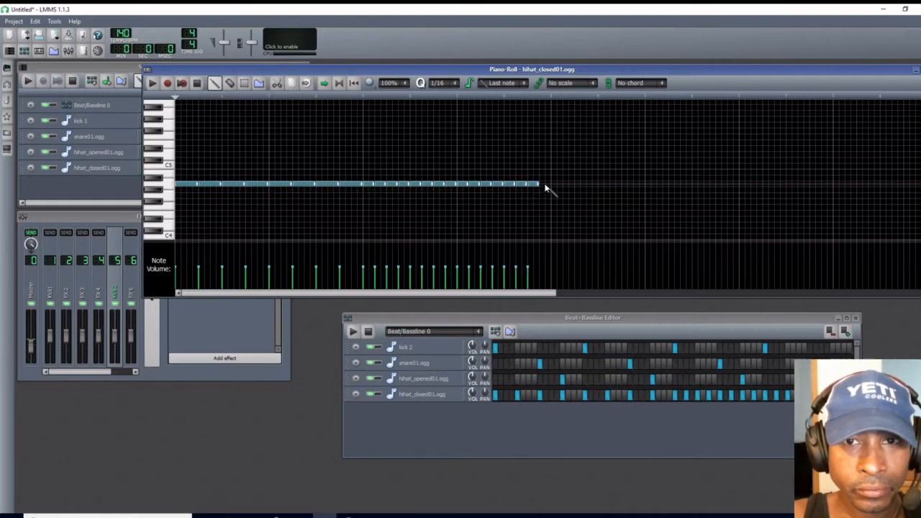
pyautogui.click(544, 186)
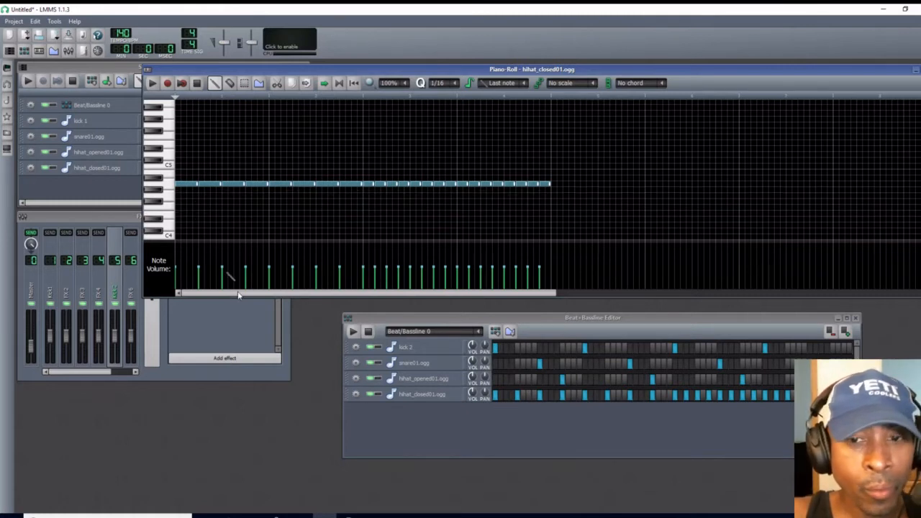
# Delete the A4 notes on beat 4 of bars 1 and 2 in the hihat_closed01.ogg pattern.
pyautogui.click(566, 401)
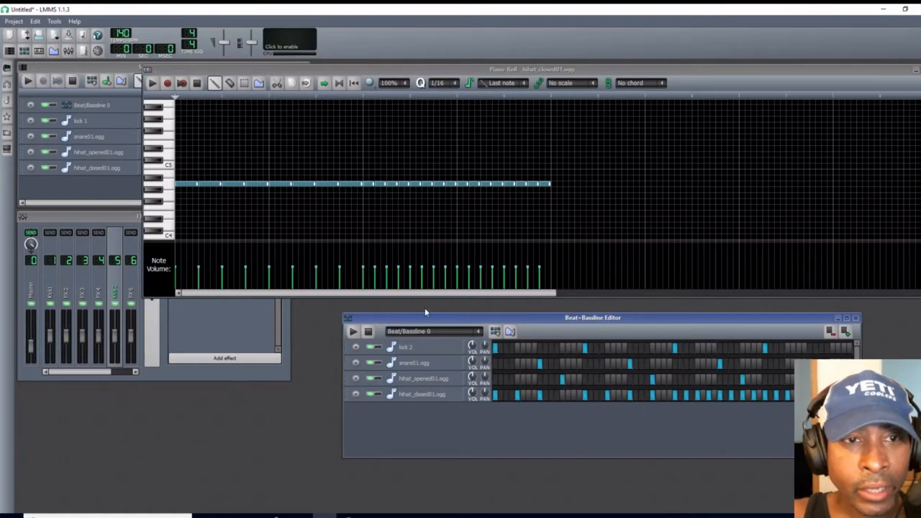
pyautogui.rightClick(252, 184)
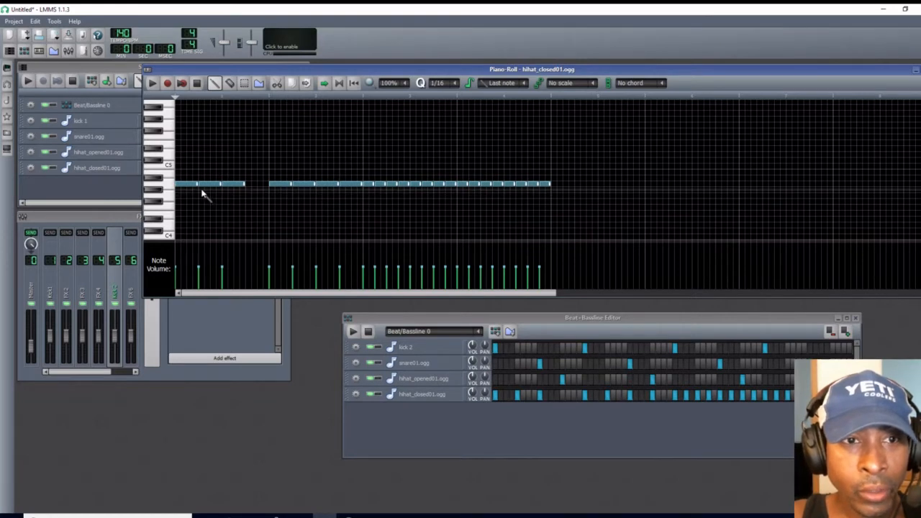
pyautogui.rightClick(353, 184)
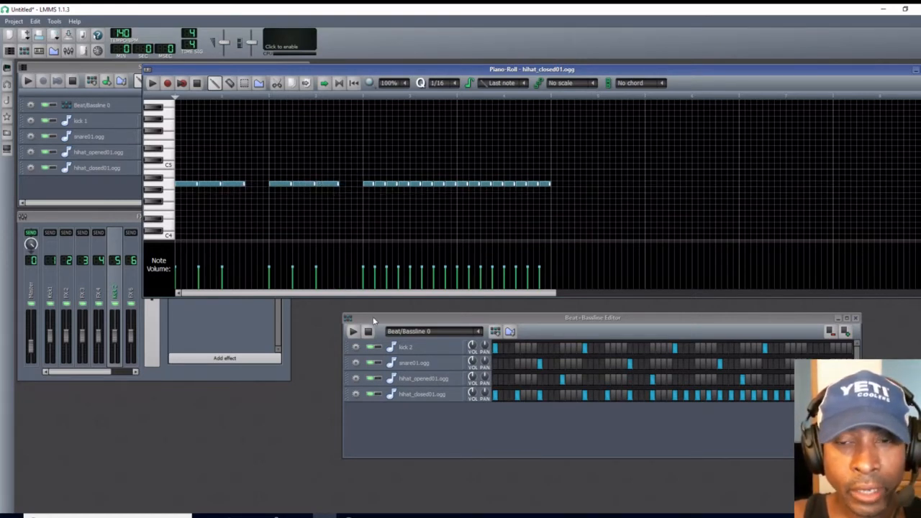
# Delete the Piano-Roll notes on beat 4 of bars 3 and 4, and disable bar 3's beat-4 hihat_closed01.ogg step in the Beat+Bassline Editor.
pyautogui.rightClick(655, 397)
pyautogui.press('Escape')
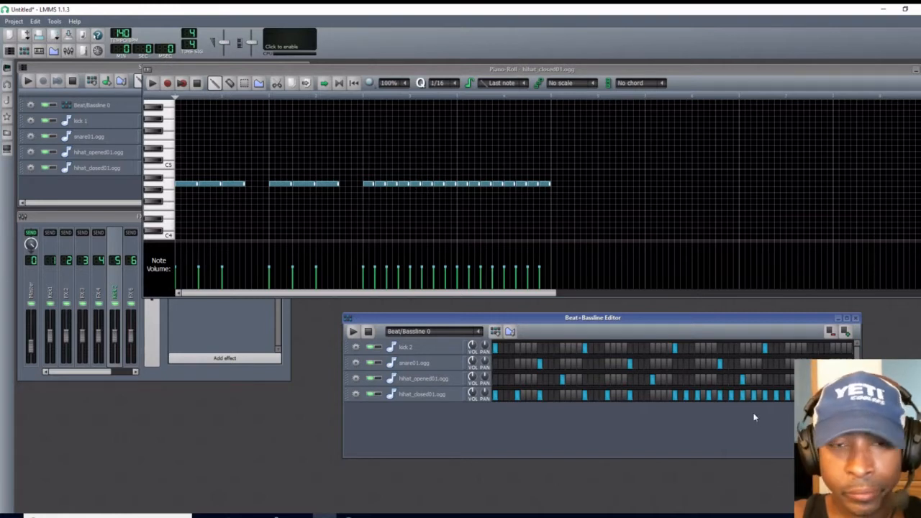
pyautogui.rightClick(439, 184)
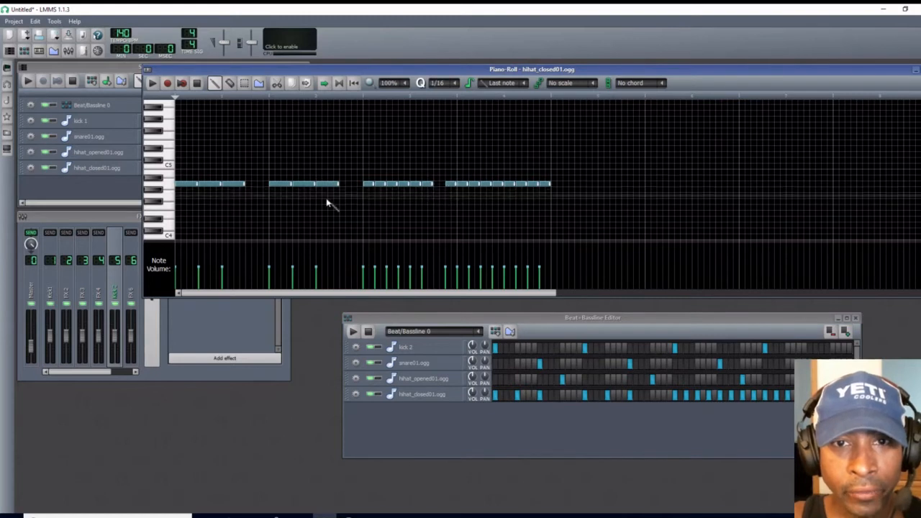
pyautogui.rightClick(535, 185)
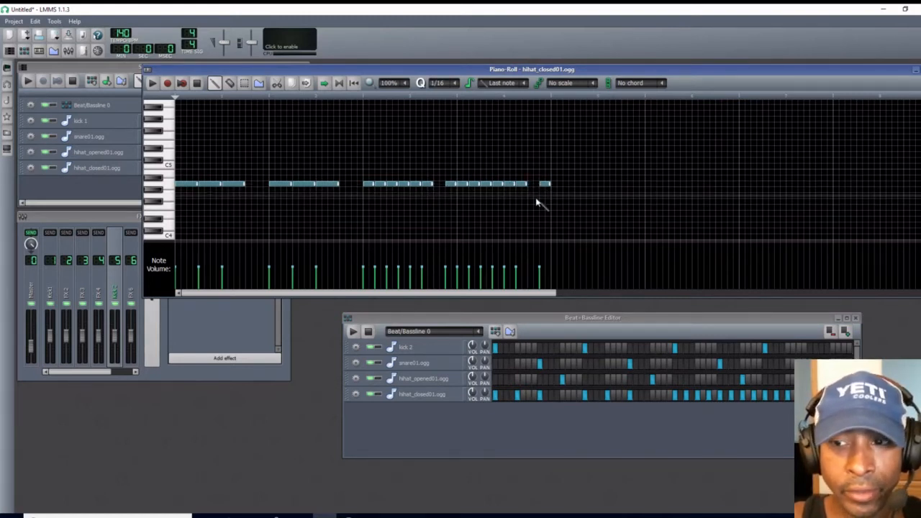
pyautogui.click(750, 401)
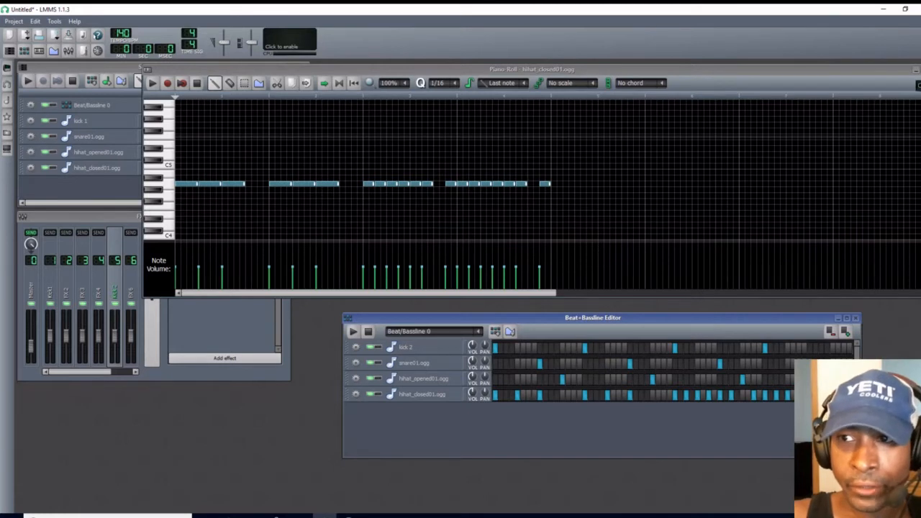
# Close the Piano-Roll and play the beat from the Beat+Bassline Editor and from the Song-Editor to compare them.
pyautogui.click(920, 69)
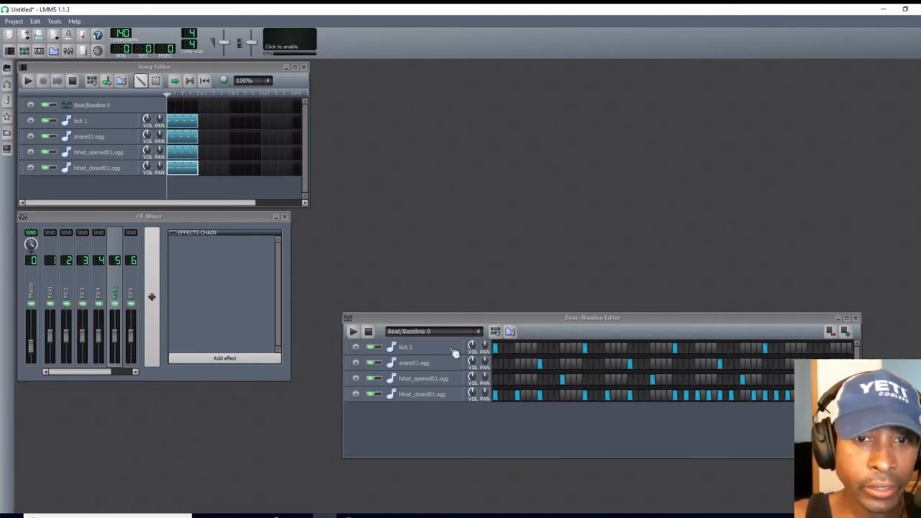
pyautogui.click(353, 332)
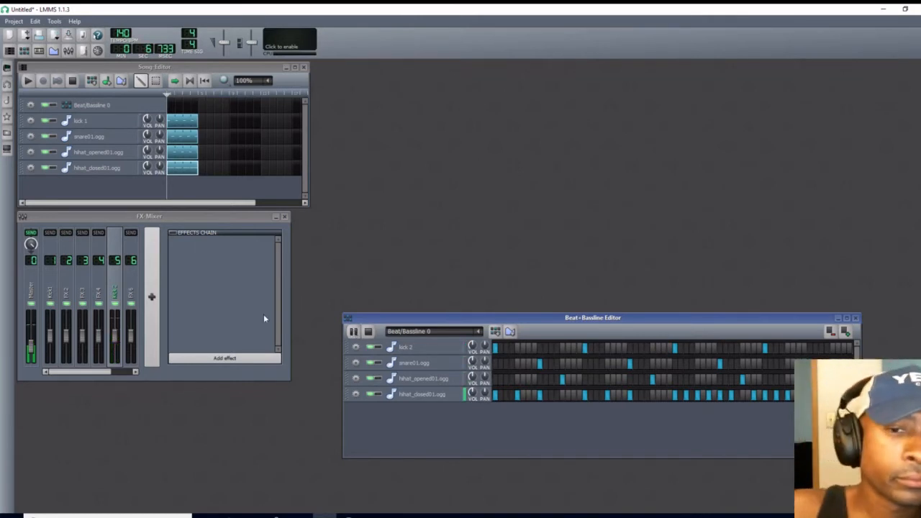
pyautogui.click(368, 331)
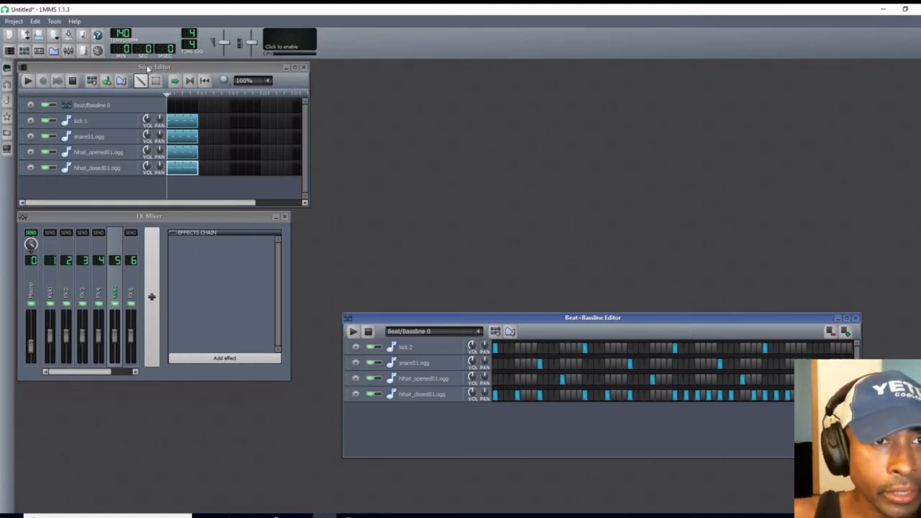
pyautogui.click(27, 82)
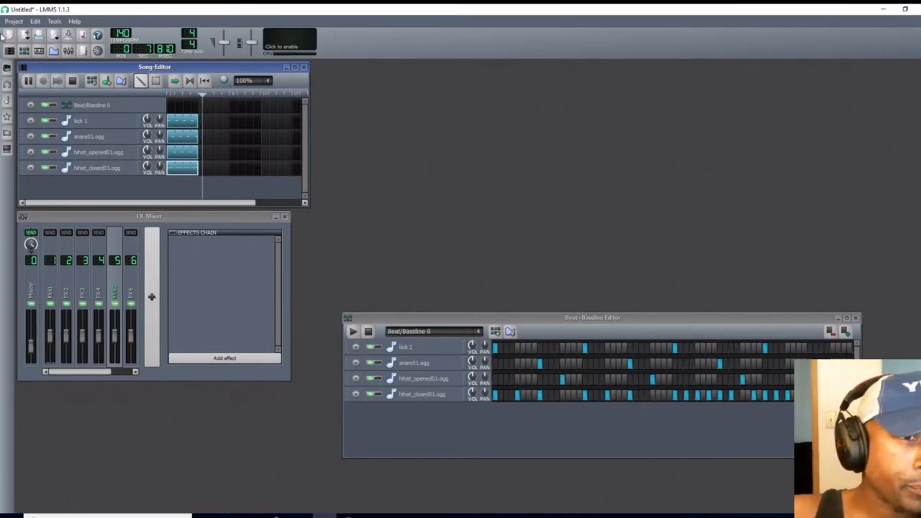
pyautogui.click(73, 81)
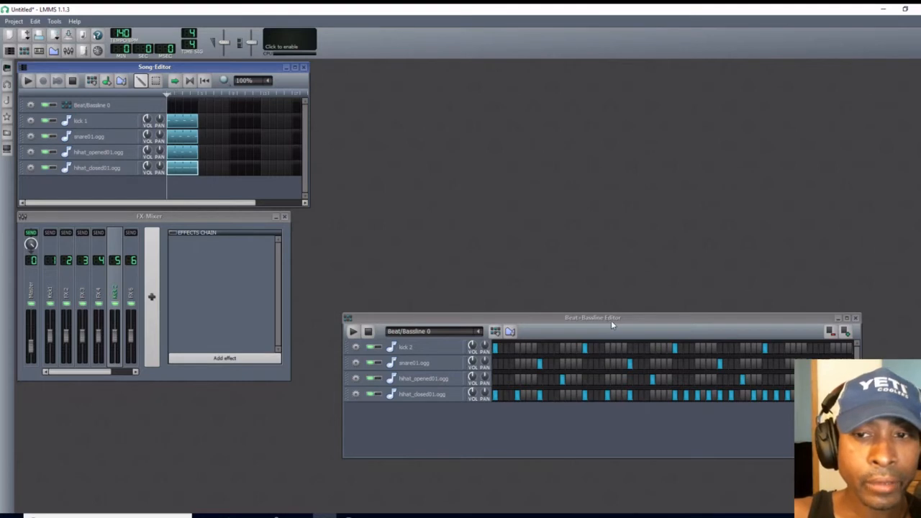
# Move the Beat+Bassline Editor beside the Song-Editor and paste a copy of the kick 1 pattern at bar 5.
pyautogui.moveTo(650, 325); pyautogui.dragTo(692, 86)
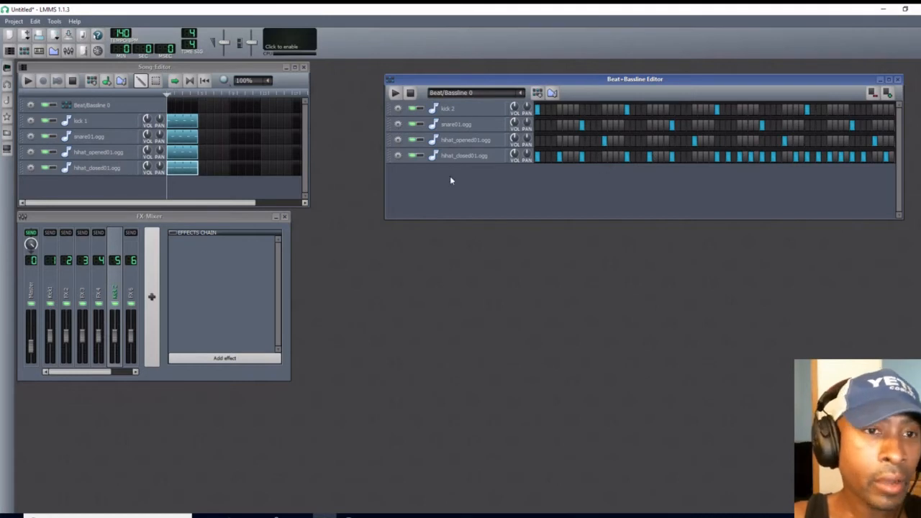
pyautogui.click(182, 127)
pyautogui.rightClick(184, 128)
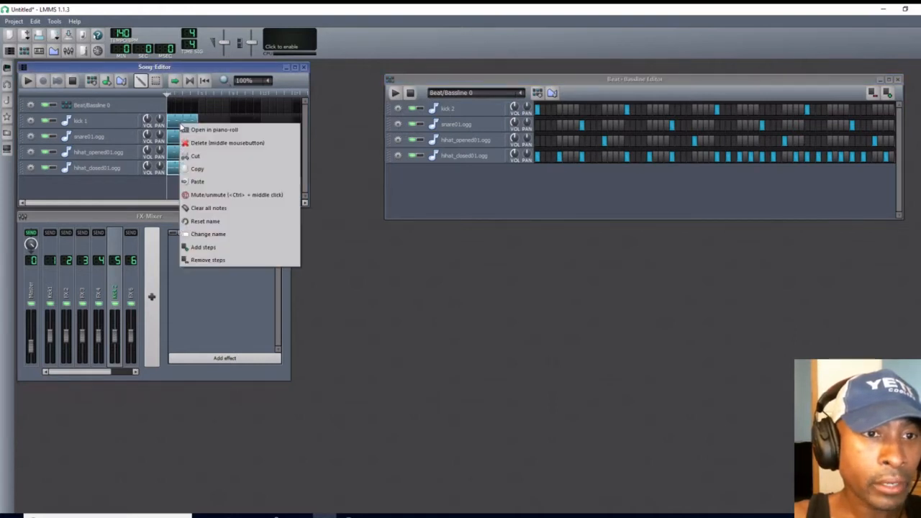
pyautogui.click(225, 175)
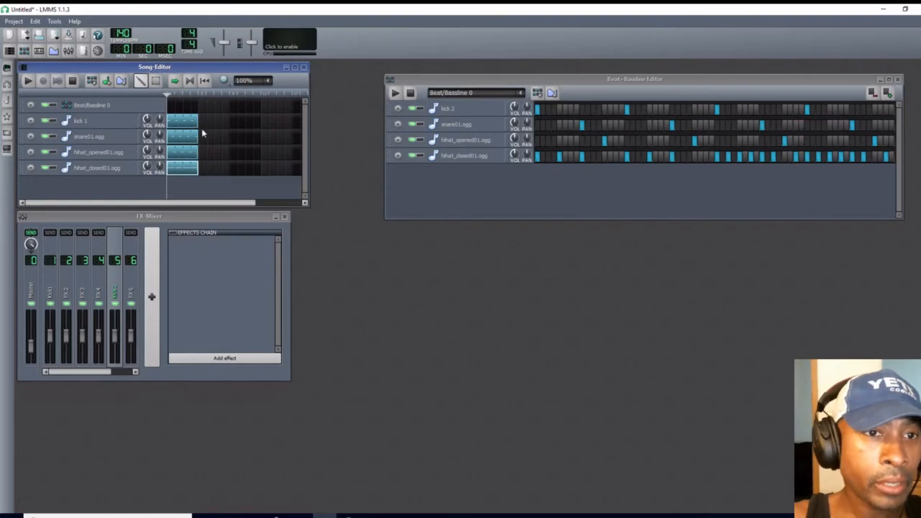
pyautogui.rightClick(207, 130)
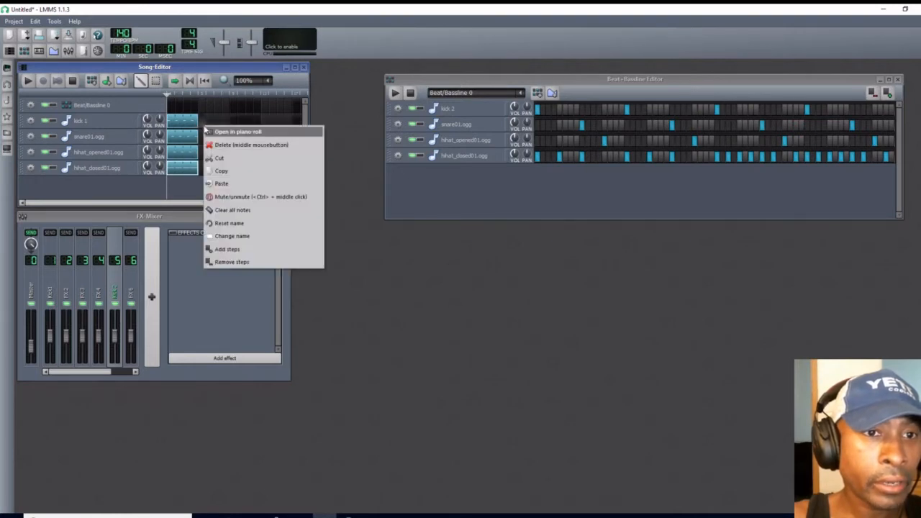
pyautogui.click(237, 184)
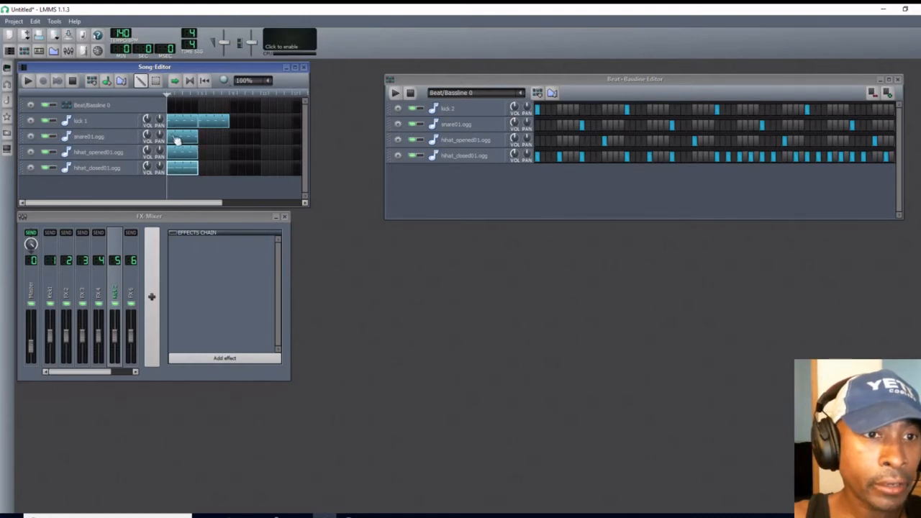
# Copy the snare01.ogg pattern and paste it at bar 5 of its Song-Editor track.
pyautogui.rightClick(176, 138)
pyautogui.click(212, 184)
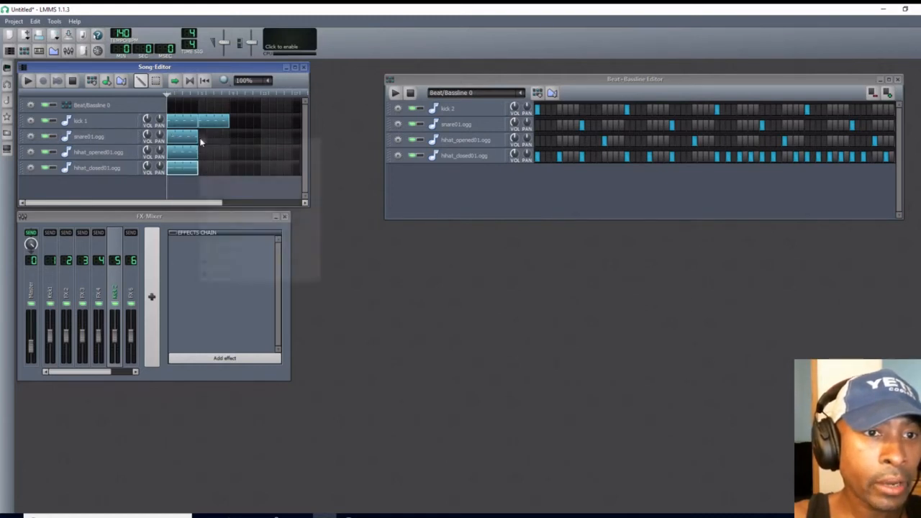
pyautogui.rightClick(200, 137)
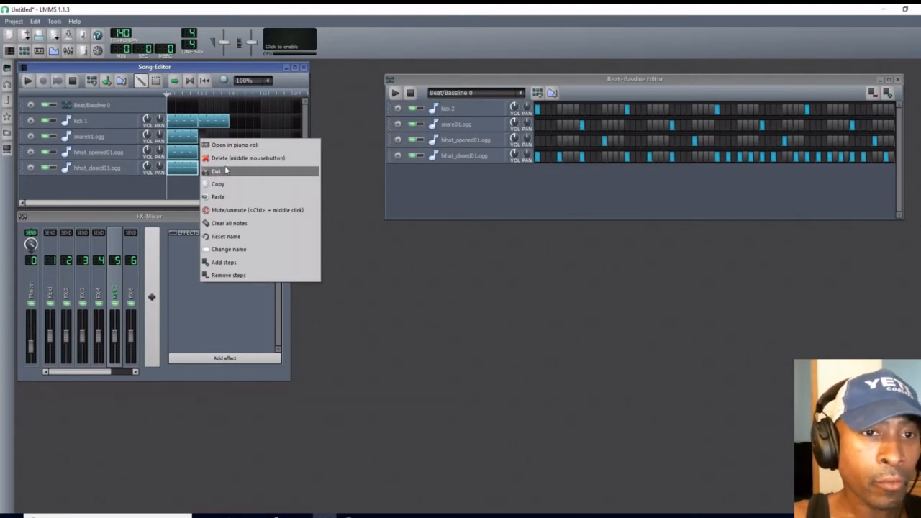
pyautogui.click(239, 196)
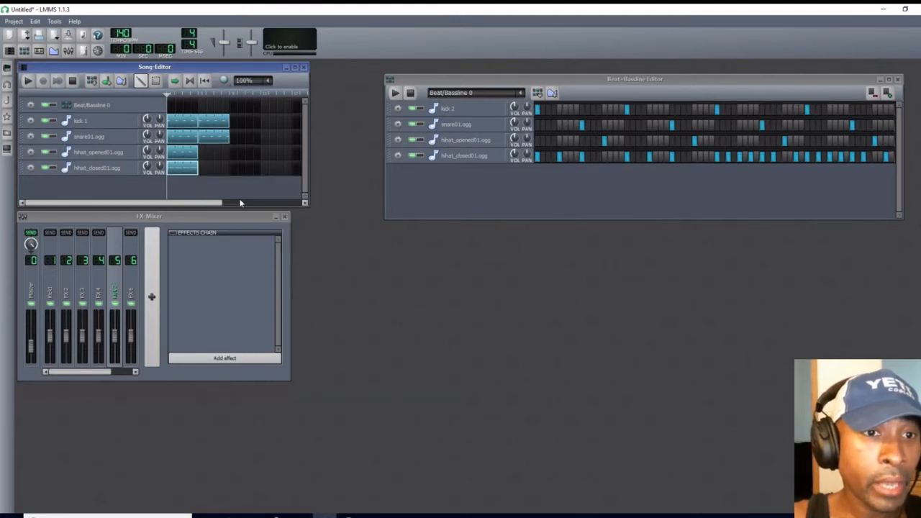
# Copy the hihat_opened01.ogg pattern and paste it at bar 5 of its Song-Editor track.
pyautogui.click(186, 157)
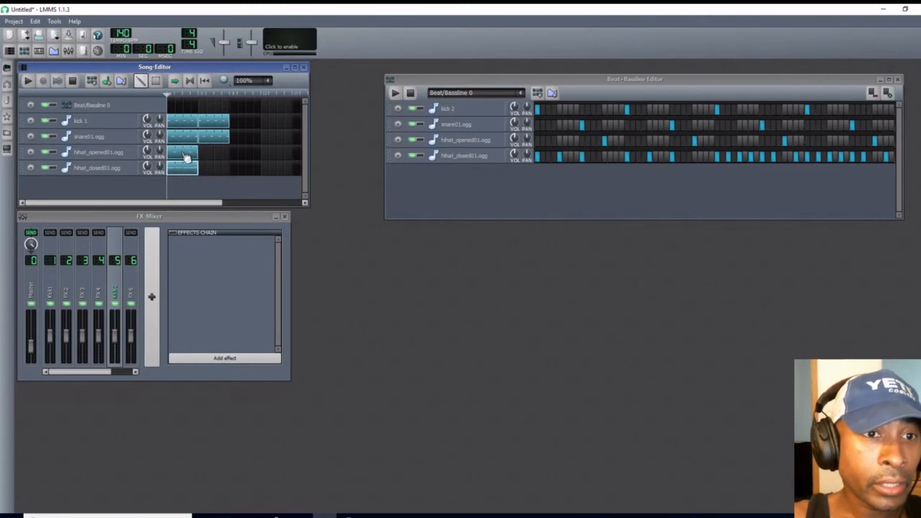
pyautogui.rightClick(186, 157)
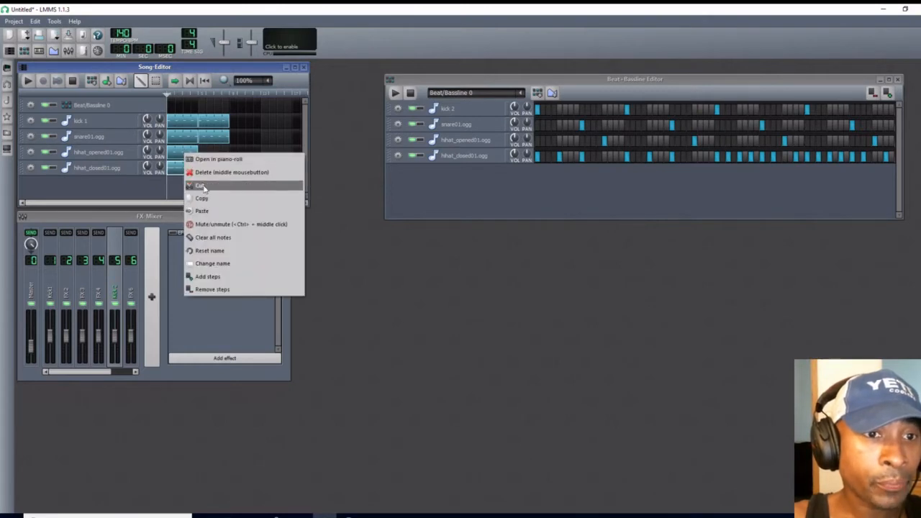
pyautogui.click(211, 200)
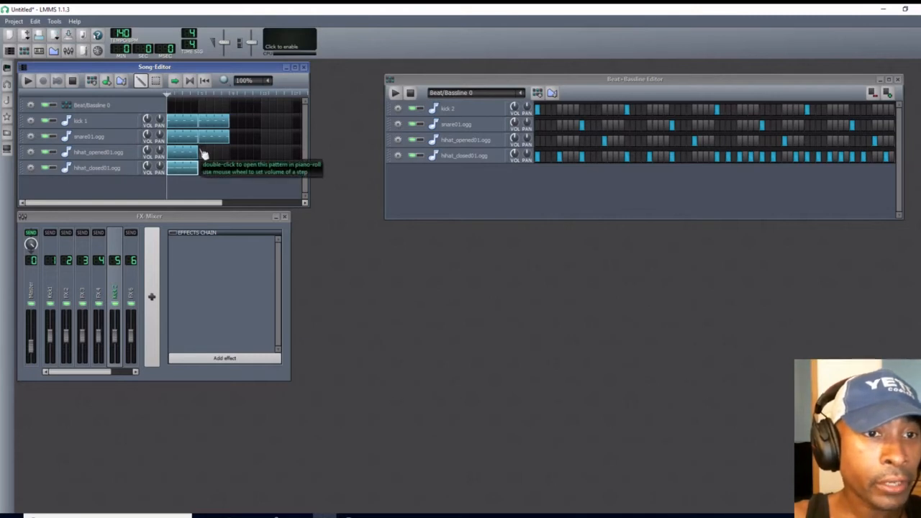
pyautogui.rightClick(203, 153)
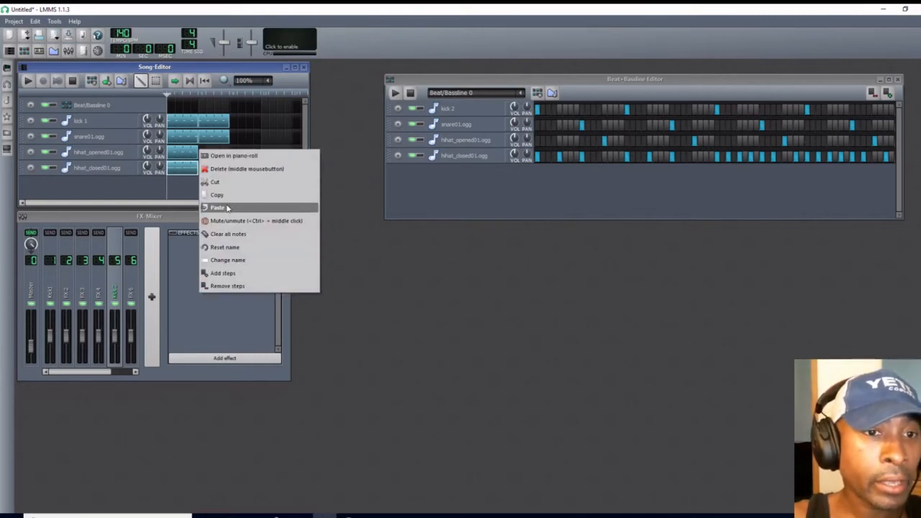
pyautogui.click(227, 207)
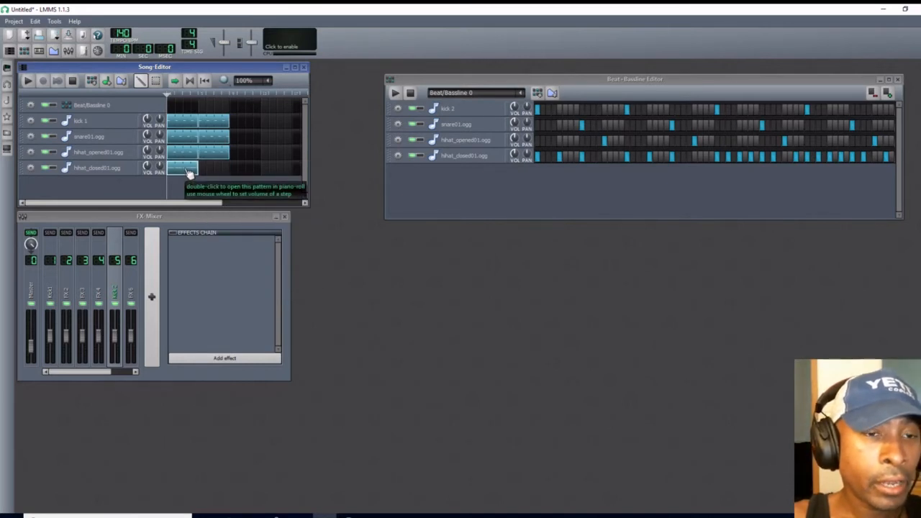
# Copy the hihat_closed01.ogg pattern and paste it at bar 5 of its Song-Editor track.
pyautogui.rightClick(189, 173)
pyautogui.click(213, 210)
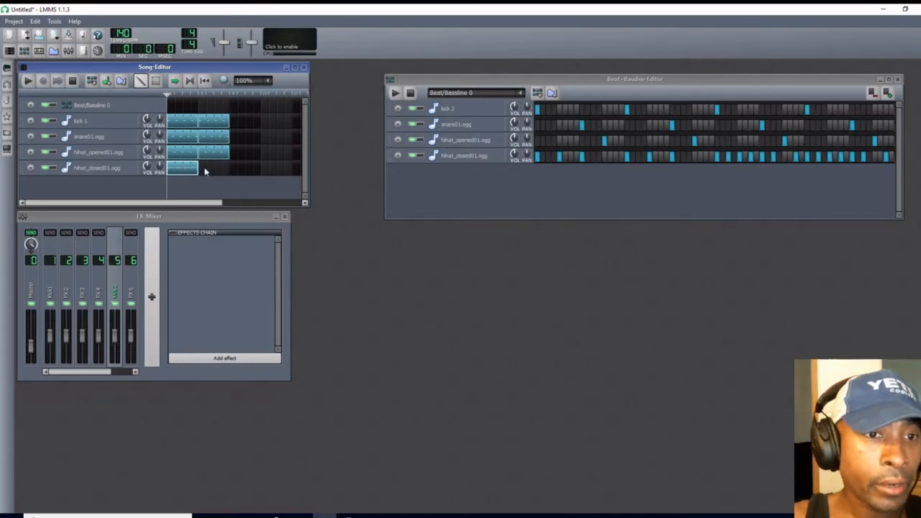
pyautogui.rightClick(207, 174)
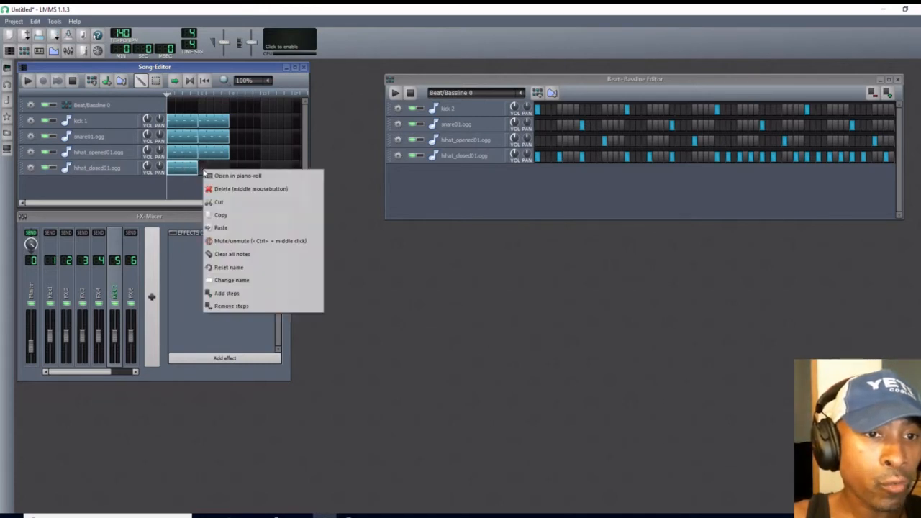
pyautogui.click(242, 227)
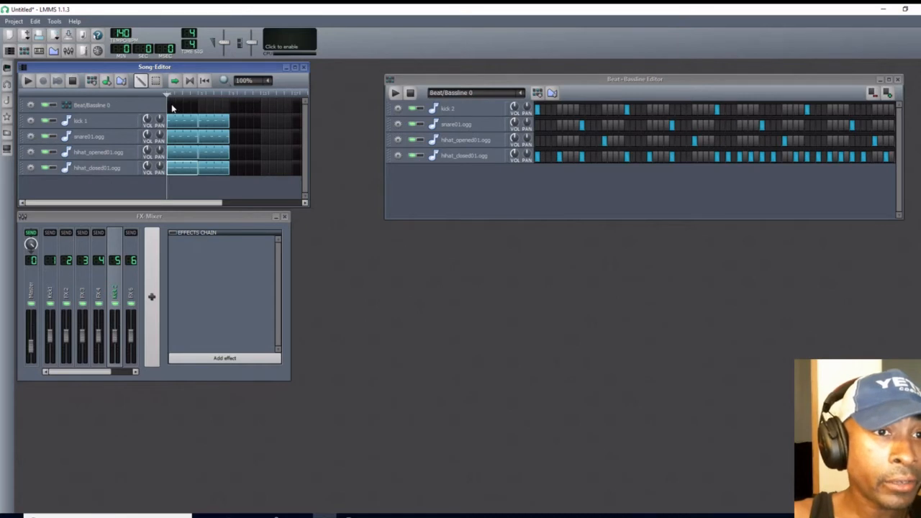
# Add a Beat/Bassline 0 block at bar 1 of its Song-Editor track and extend it to eight bars.
pyautogui.click(172, 108)
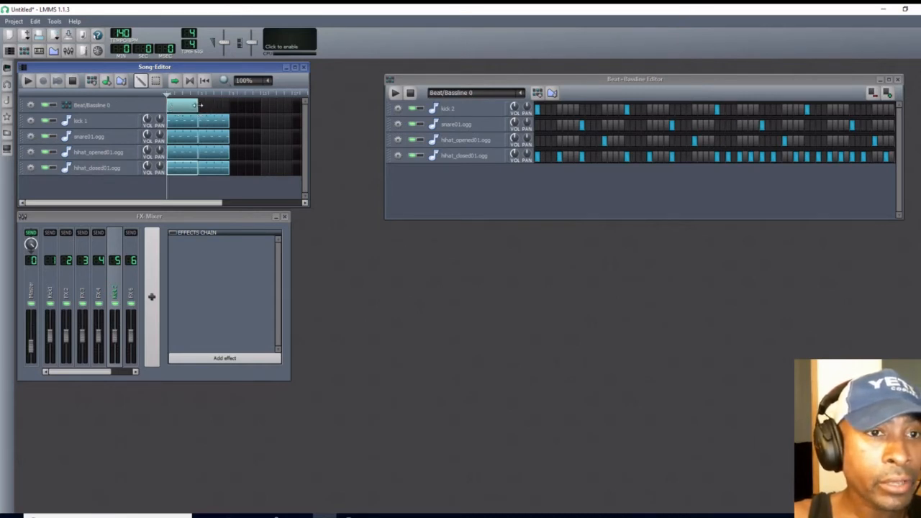
pyautogui.moveTo(197, 105); pyautogui.dragTo(232, 104)
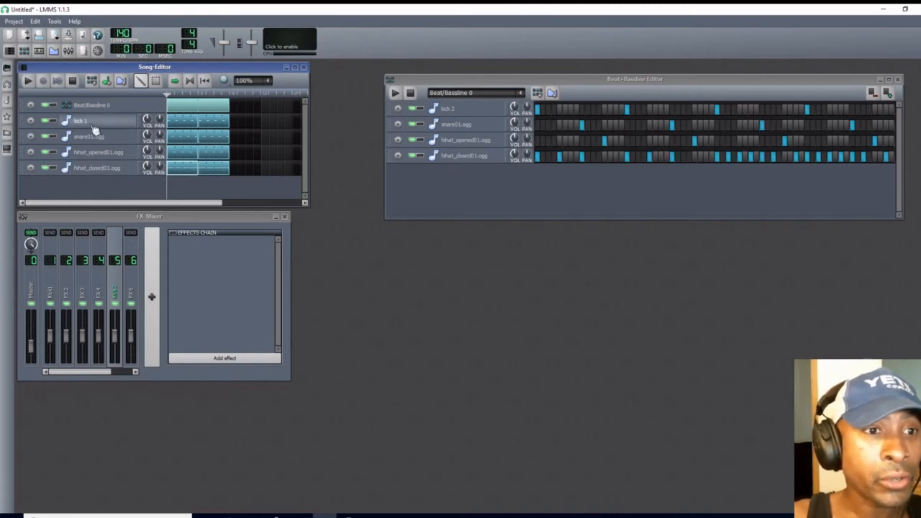
# Add five short notes at varied pitches to bar 4 of the second kick 1 pattern in the Piano-Roll and play it back.
pyautogui.doubleClick(220, 121)
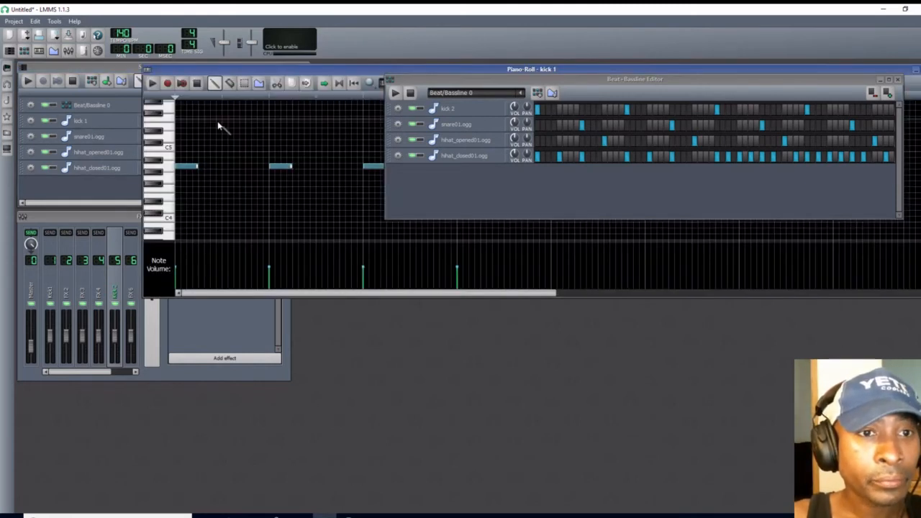
pyautogui.click(897, 79)
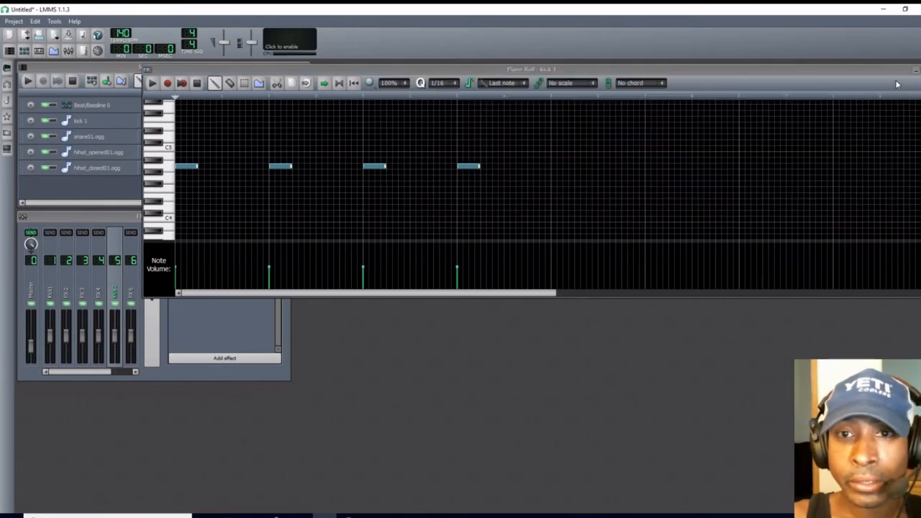
pyautogui.click(491, 172)
pyautogui.click(508, 189)
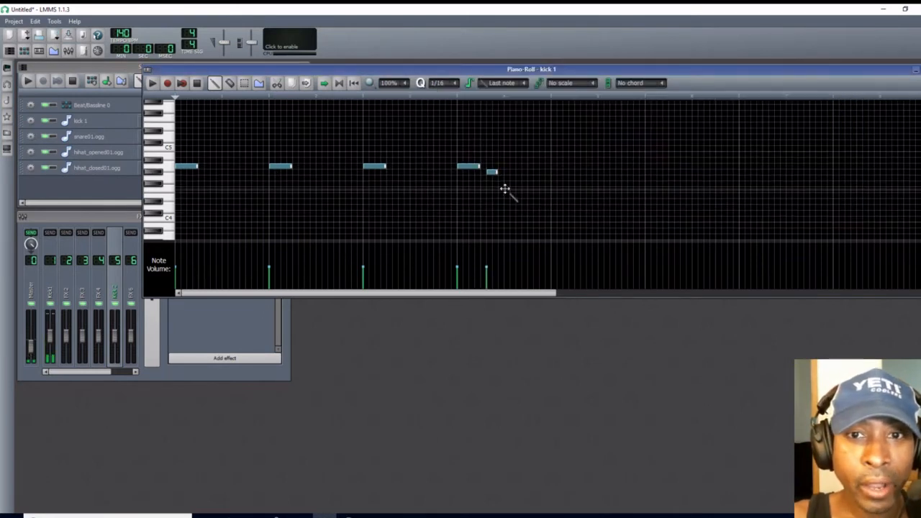
pyautogui.click(521, 160)
pyautogui.click(526, 142)
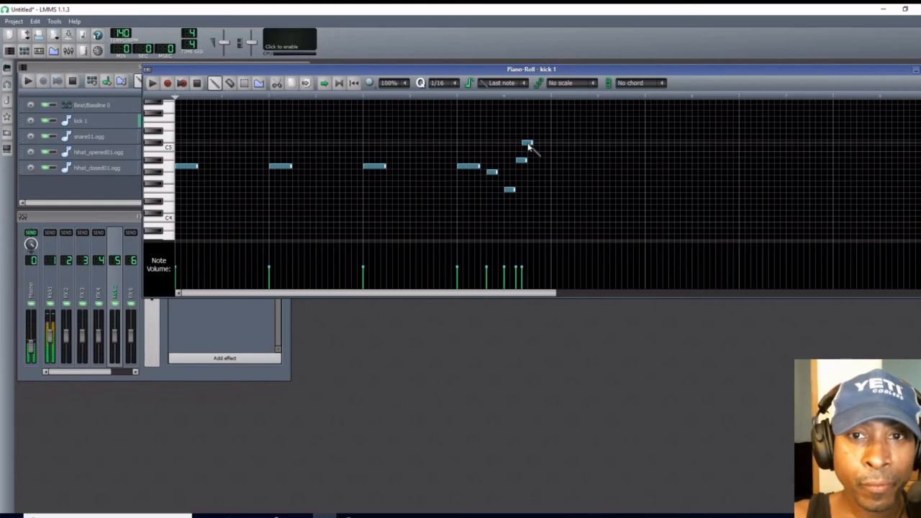
pyautogui.click(538, 125)
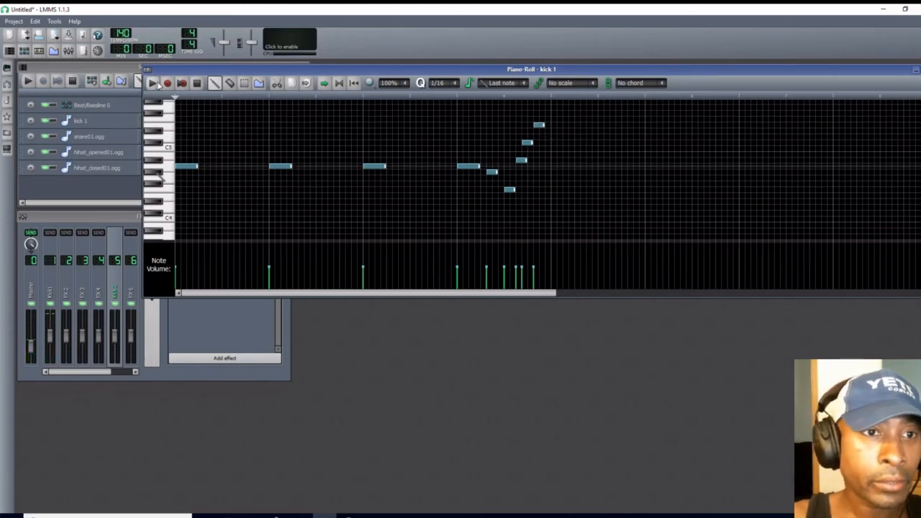
pyautogui.click(153, 83)
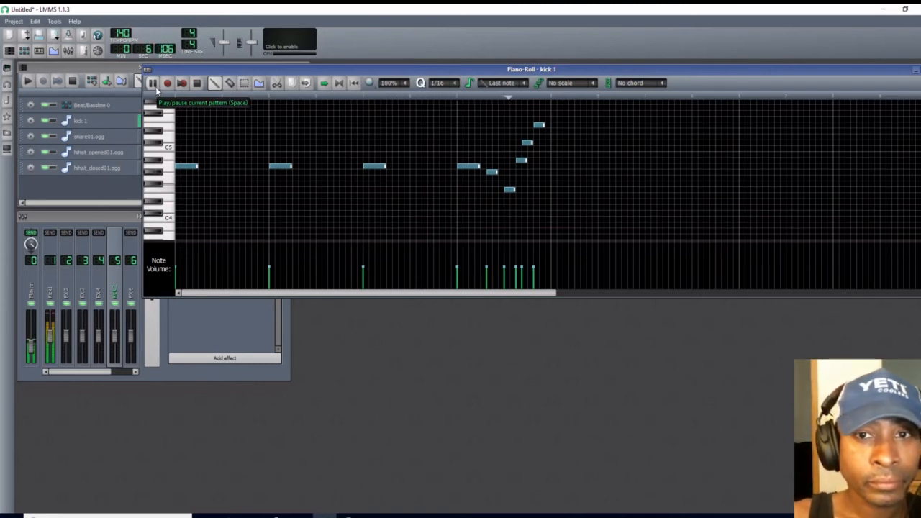
pyautogui.click(198, 86)
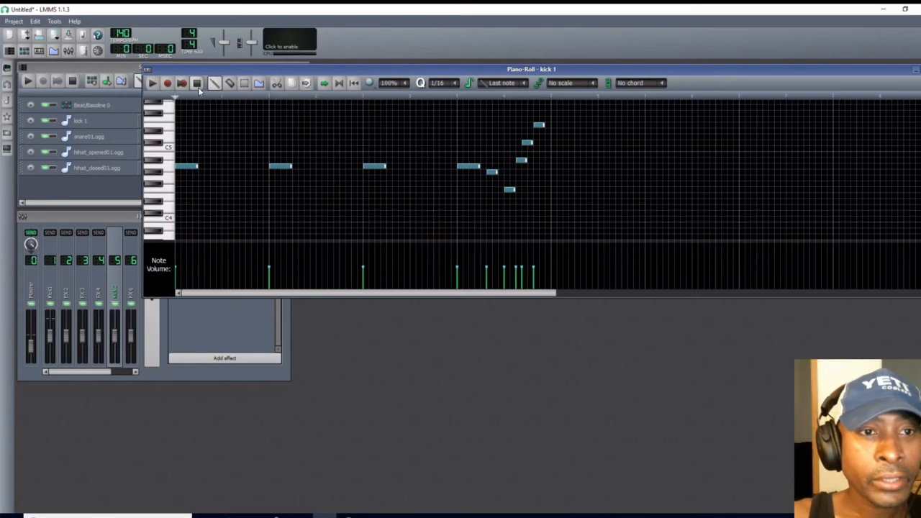
# Delete the five added notes from bar 4 of the kick 1 pattern and close the Piano-Roll.
pyautogui.rightClick(538, 125)
pyautogui.rightClick(526, 142)
pyautogui.rightClick(521, 160)
pyautogui.rightClick(509, 190)
pyautogui.rightClick(492, 171)
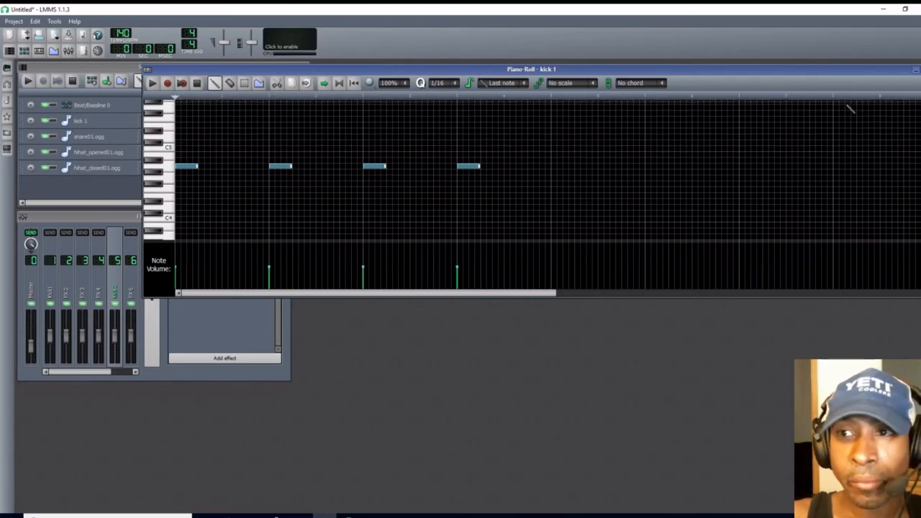
pyautogui.click(916, 70)
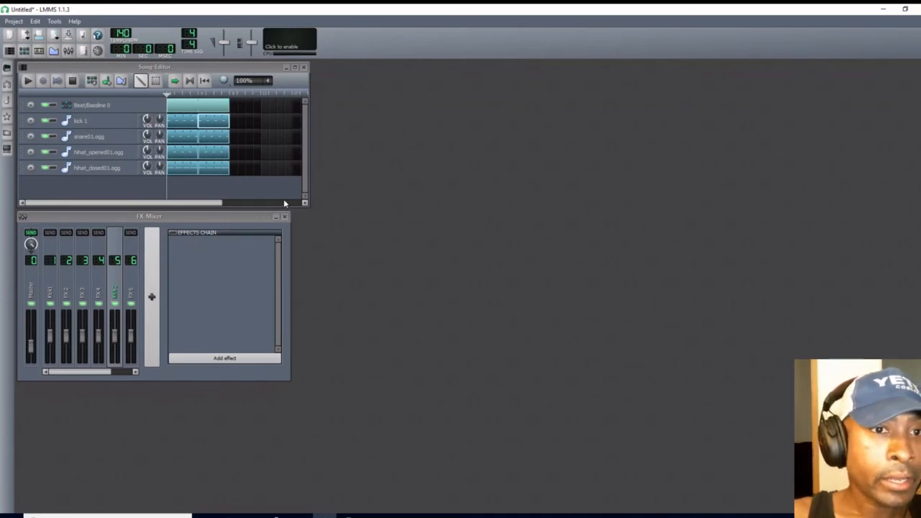
# Delete the copied patterns at bar 5 of the four drum tracks and make the Beat/Bassline 0 block span only bars 5 to 8.
pyautogui.middleClick(213, 124)
pyautogui.middleClick(216, 136)
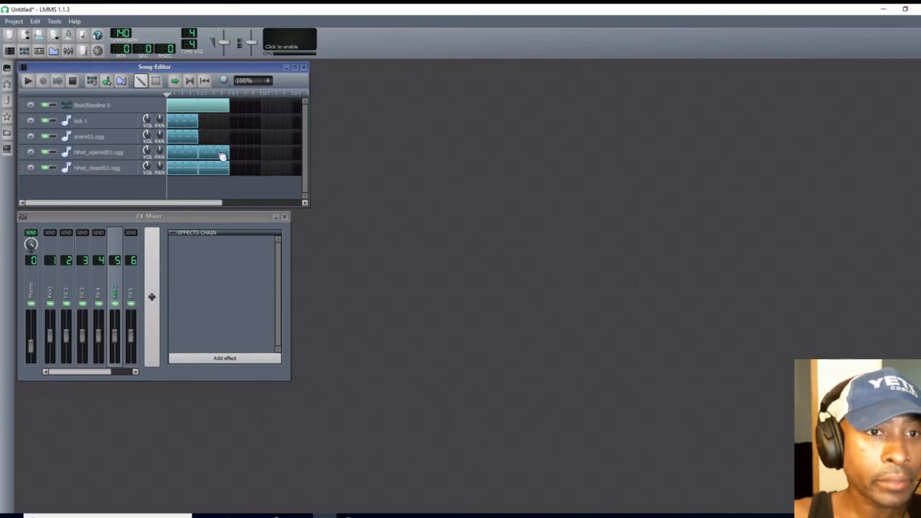
pyautogui.middleClick(222, 155)
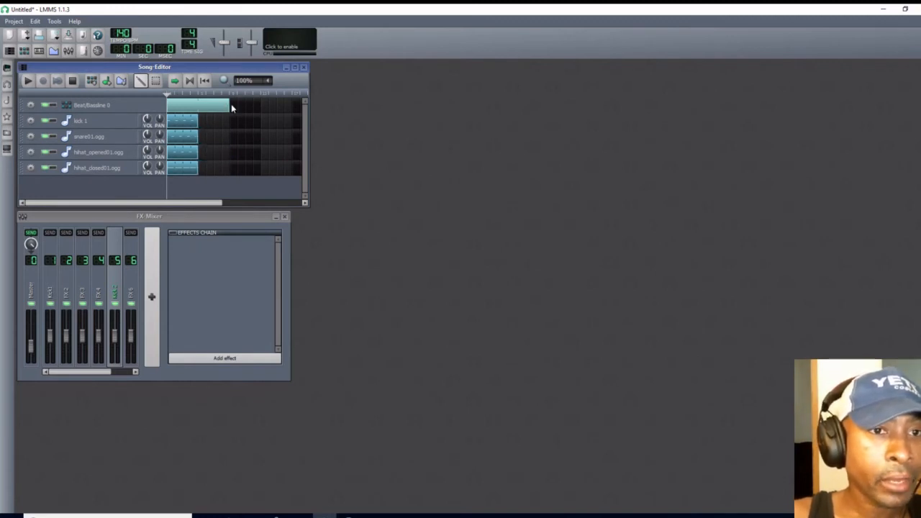
pyautogui.moveTo(229, 106); pyautogui.dragTo(209, 107)
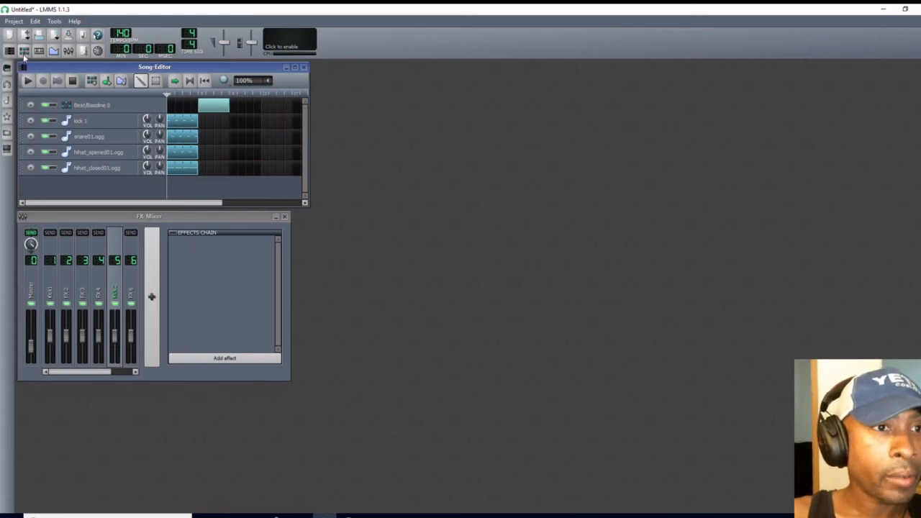
# Reopen the Beat+Bassline Editor and play the song from the Song-Editor to compare the two versions of the beat.
pyautogui.click(23, 50)
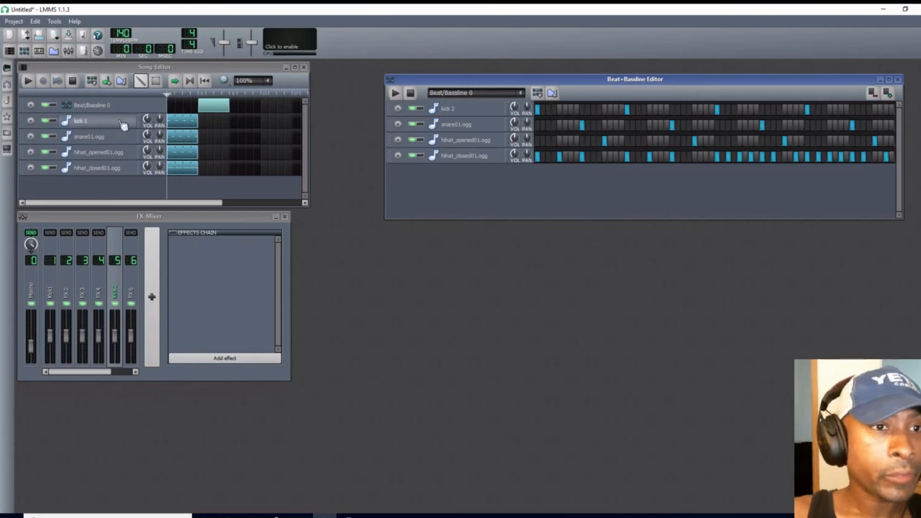
pyautogui.click(27, 82)
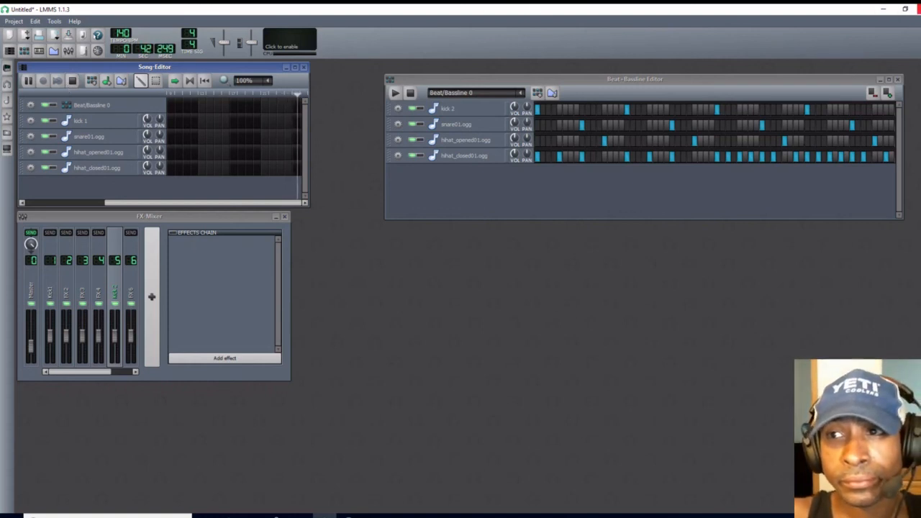
# Close LMMS and discard the unsaved project changes.
pyautogui.hotkey('alt', 'F4')
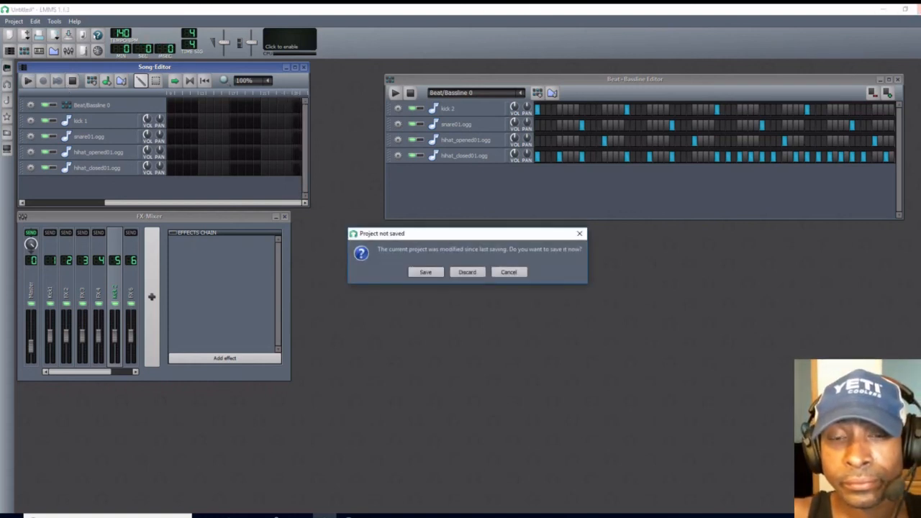
pyautogui.click(464, 272)
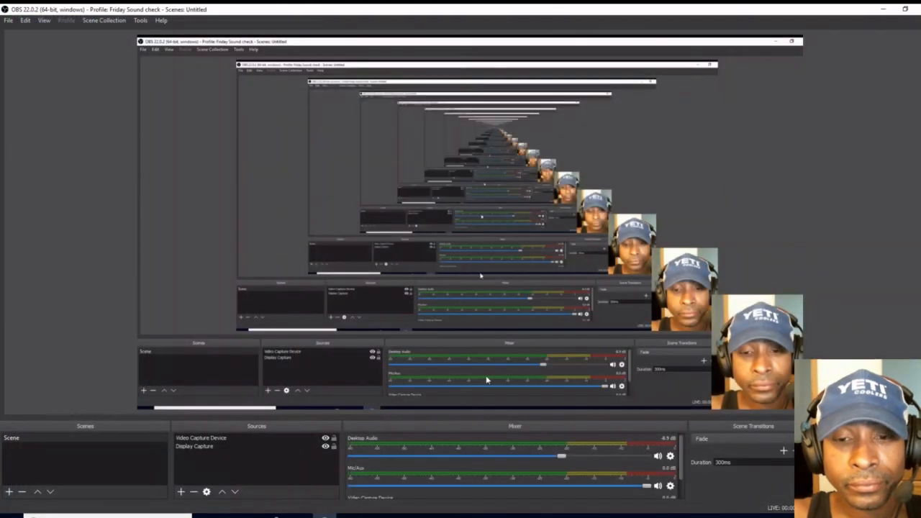